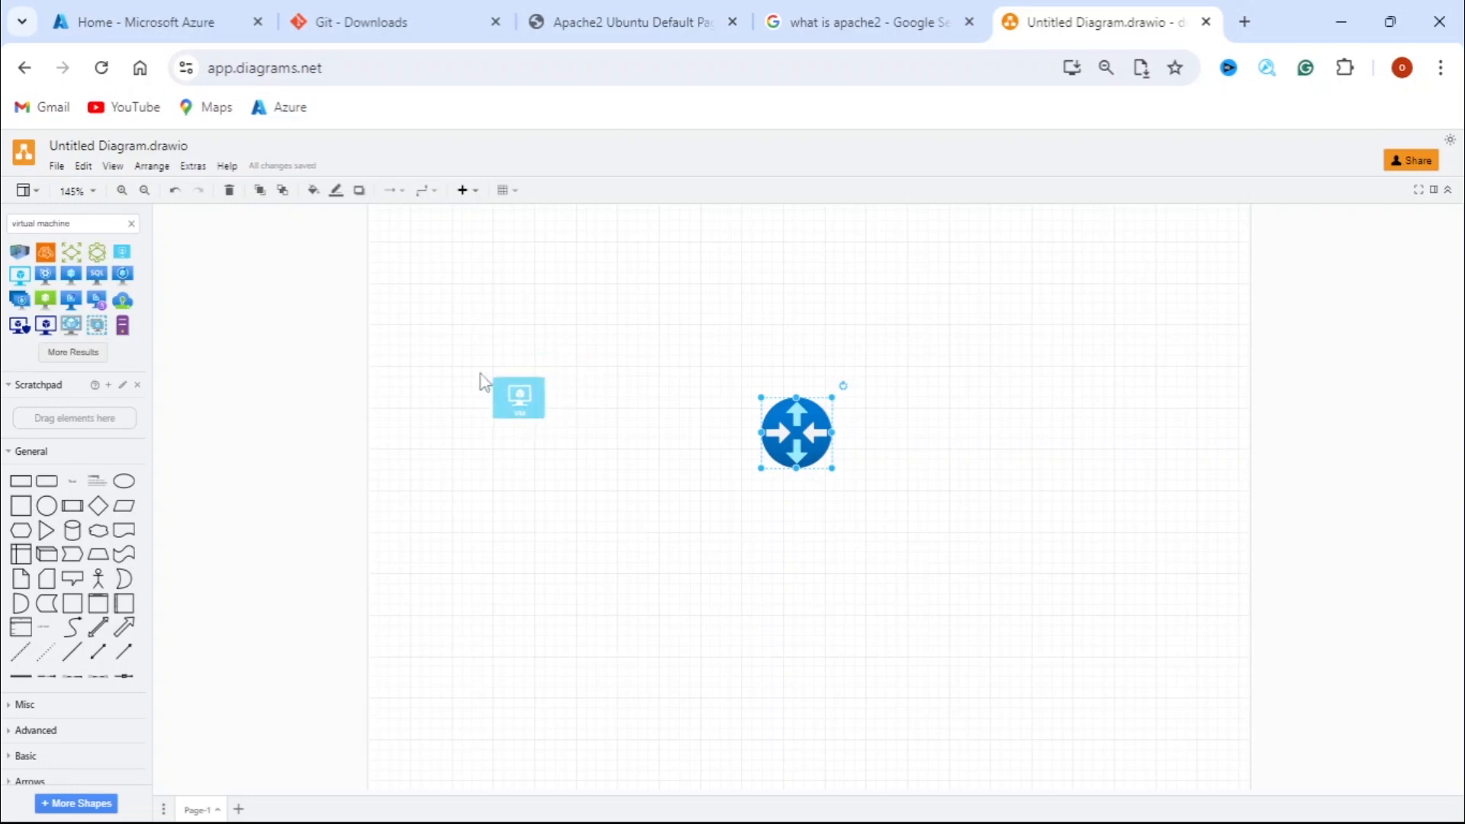
Add two more virtual machine icons in a column below the existing one
left_click_drag(124, 256, 479, 468)
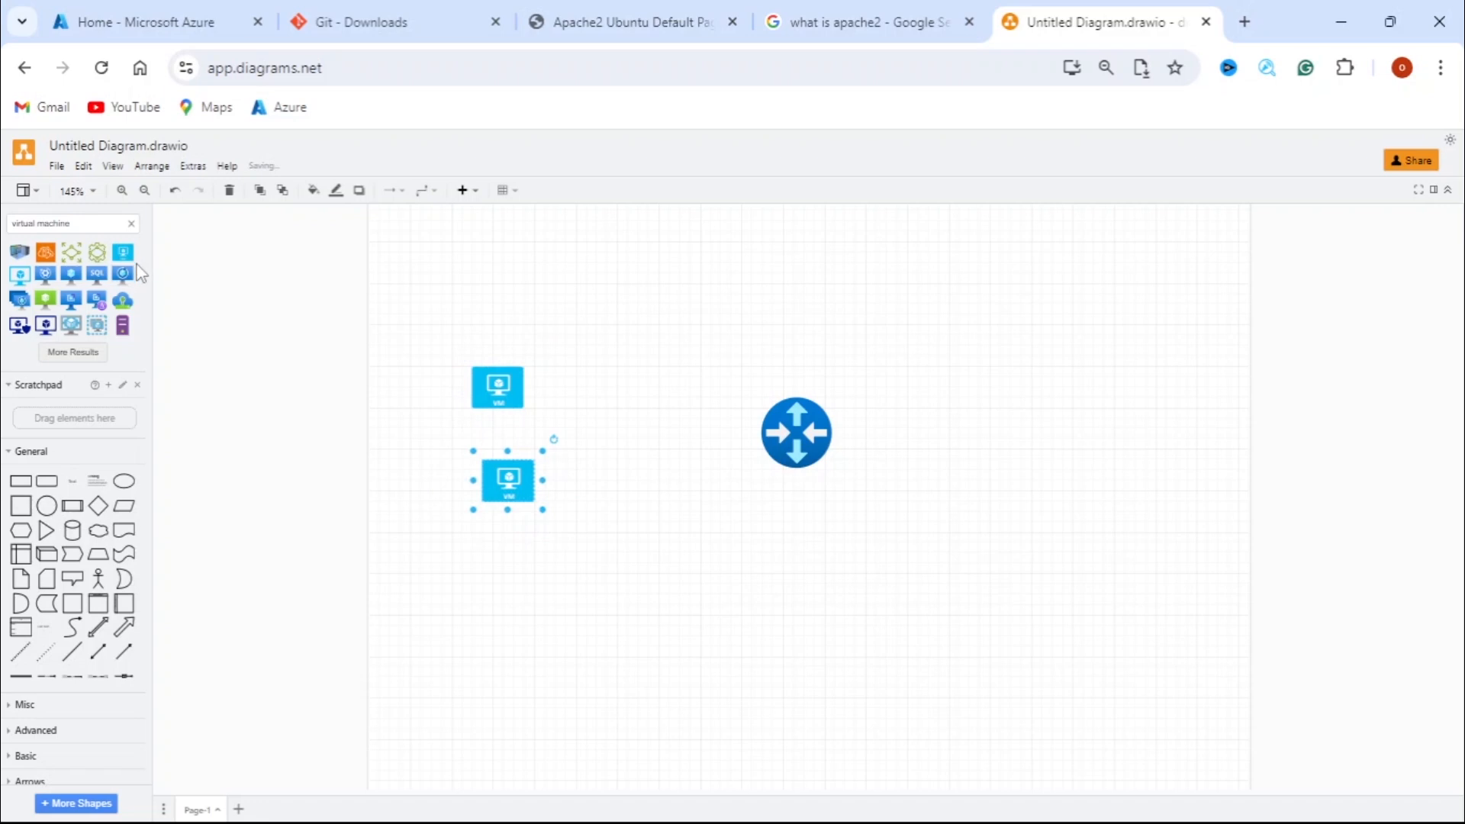
left_click_drag(123, 253, 504, 564)
Replace the shape search term with "database" to find database shapes
left_click(85, 224)
key("BackSpace")
key("BackSpace")
key("BackSpace")
key("BackSpace")
key("BackSpace")
key("BackSpace")
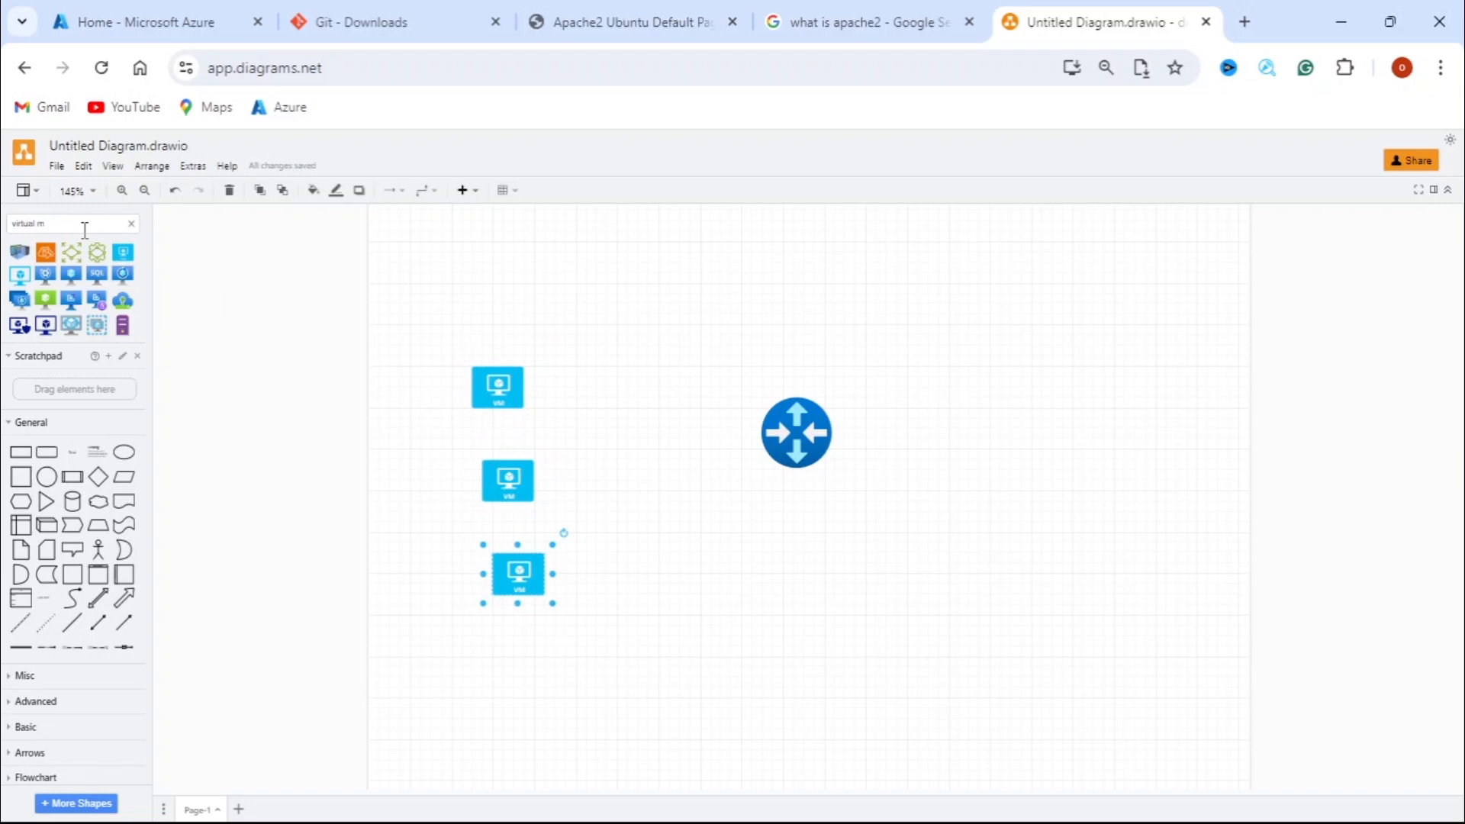
key("BackSpace")
key("BackSpace")
key("BackSpace")
key("BackSpace")
key("BackSpace")
key("BackSpace")
type("database")
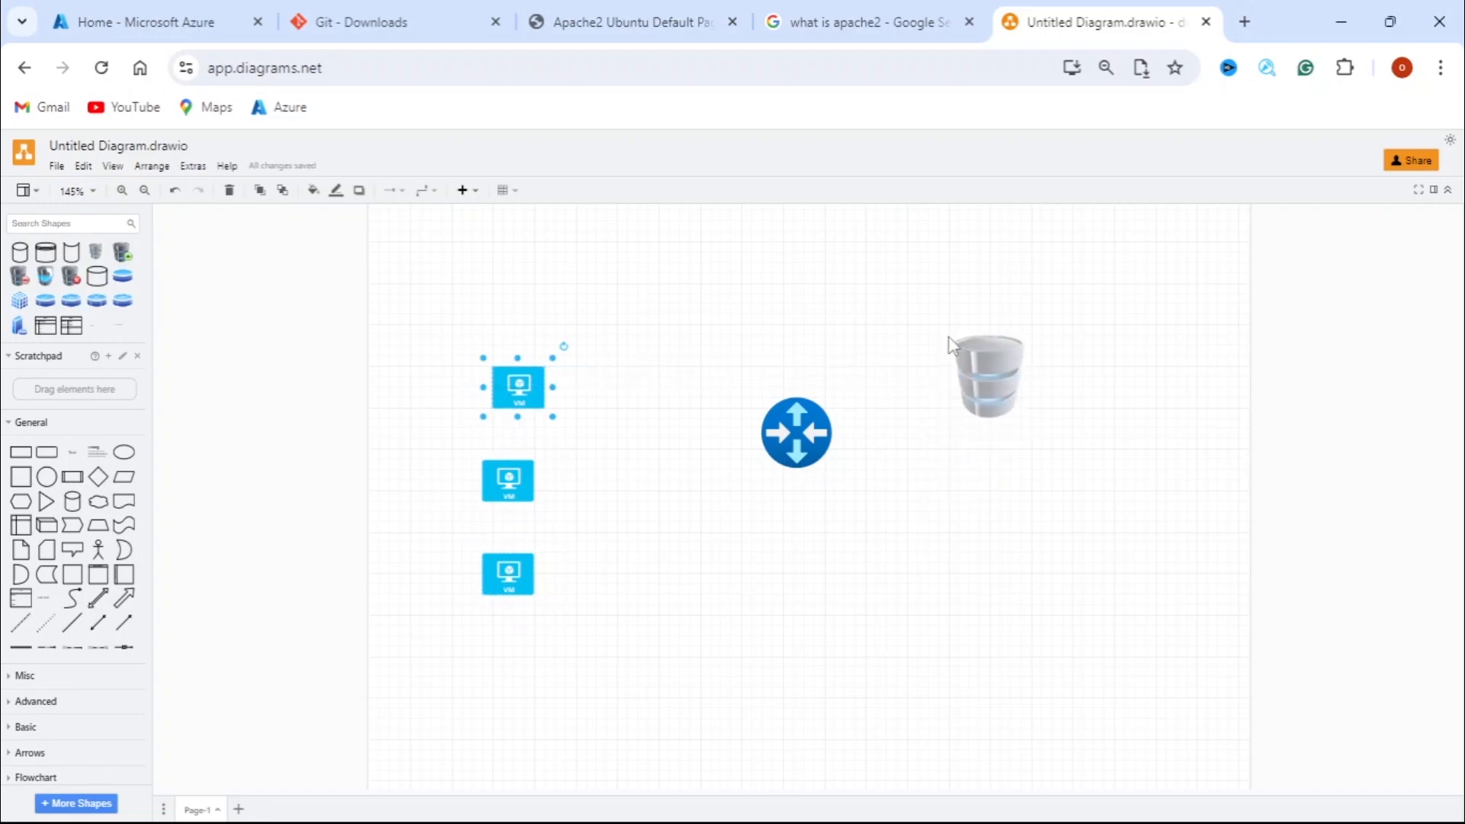
Stack grey database cylinder icons in a column of three on the opposite side of the router from the virtual machines
mouse_move(99, 259)
left_click_drag(99, 260, 989, 491)
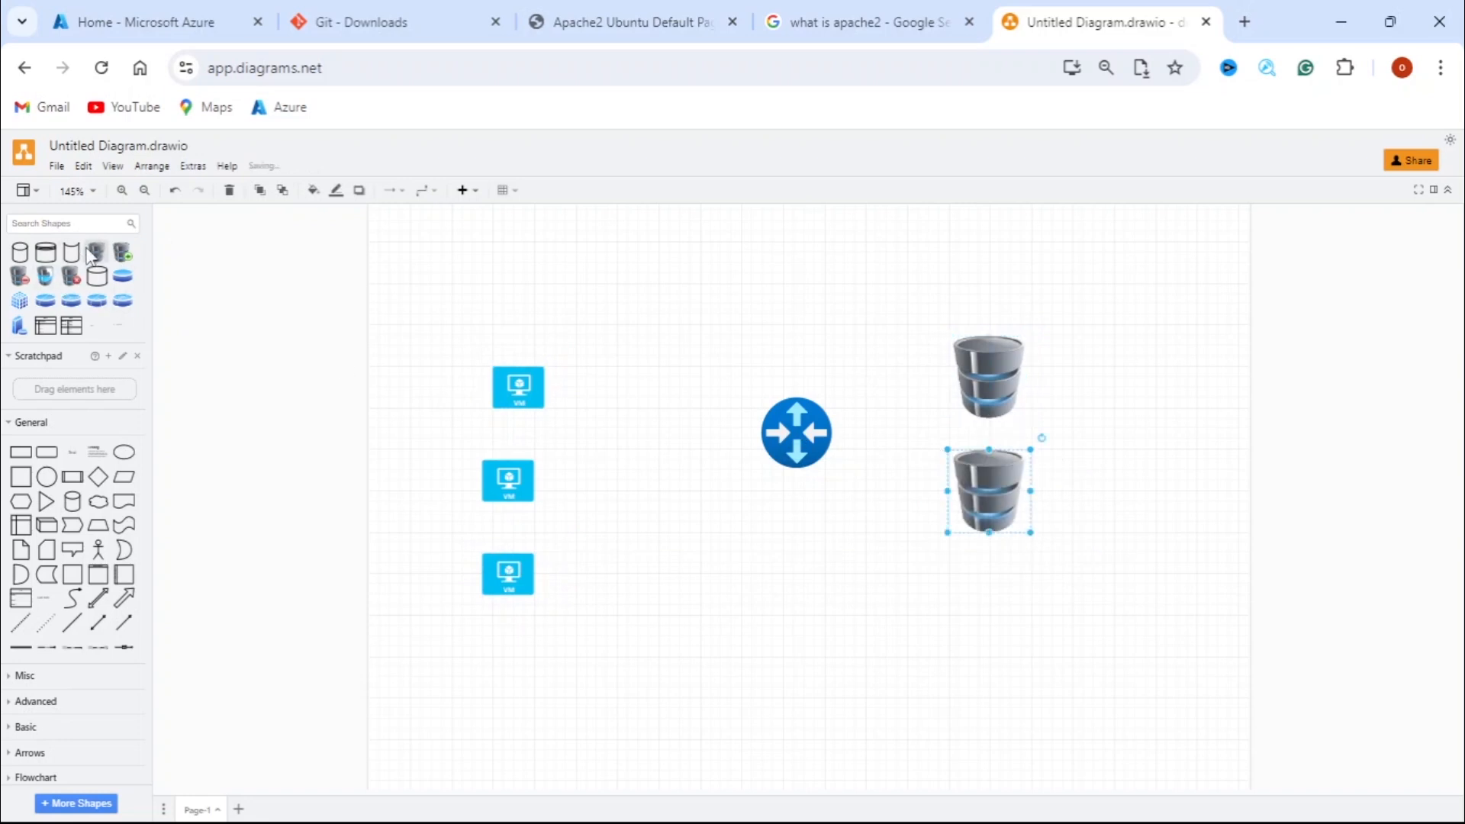
left_click_drag(90, 249, 938, 584)
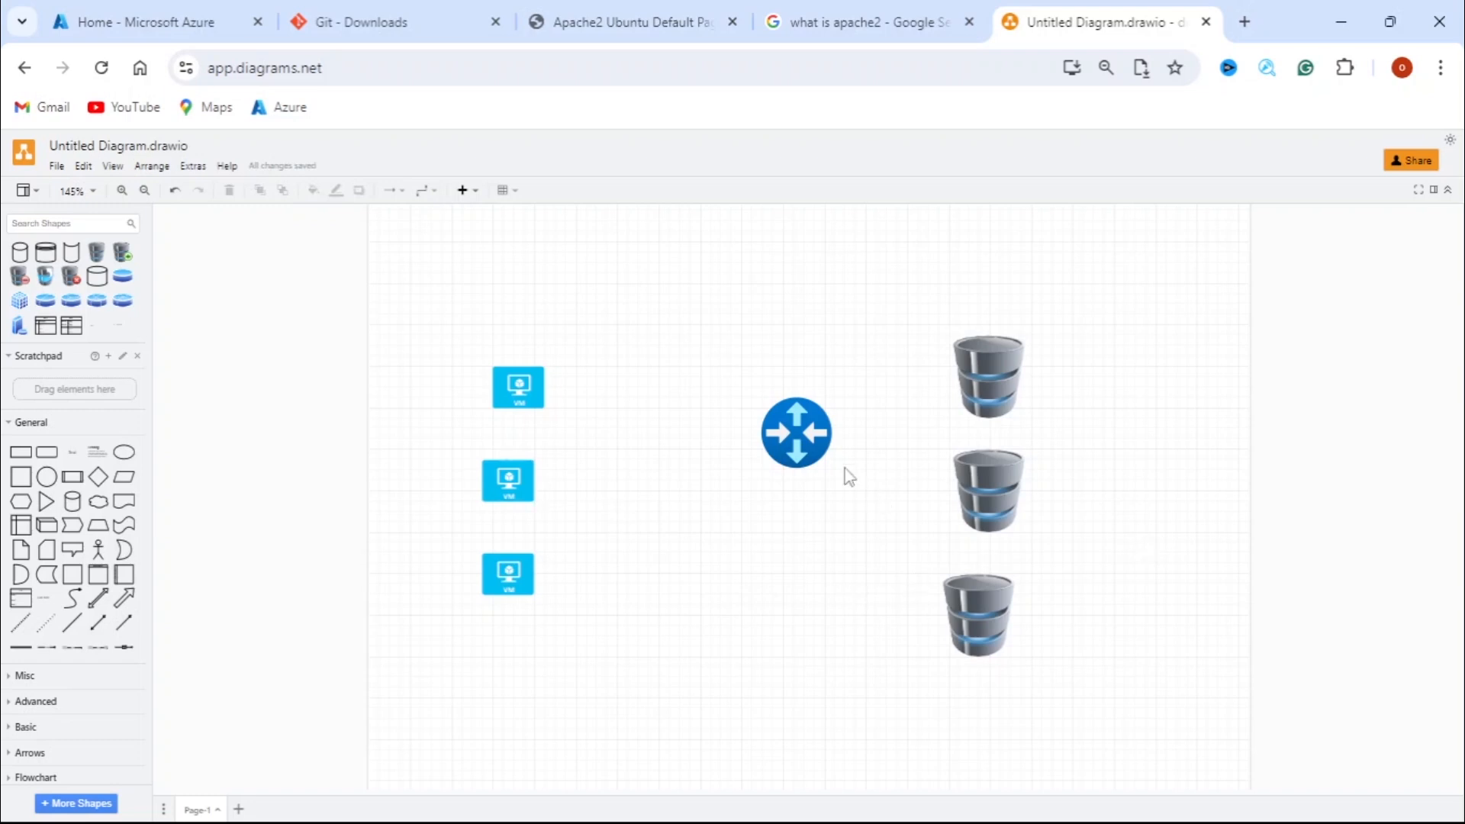
Move the router icon midway between the virtual machines and the databases and enlarge it
left_click_drag(797, 432, 775, 463)
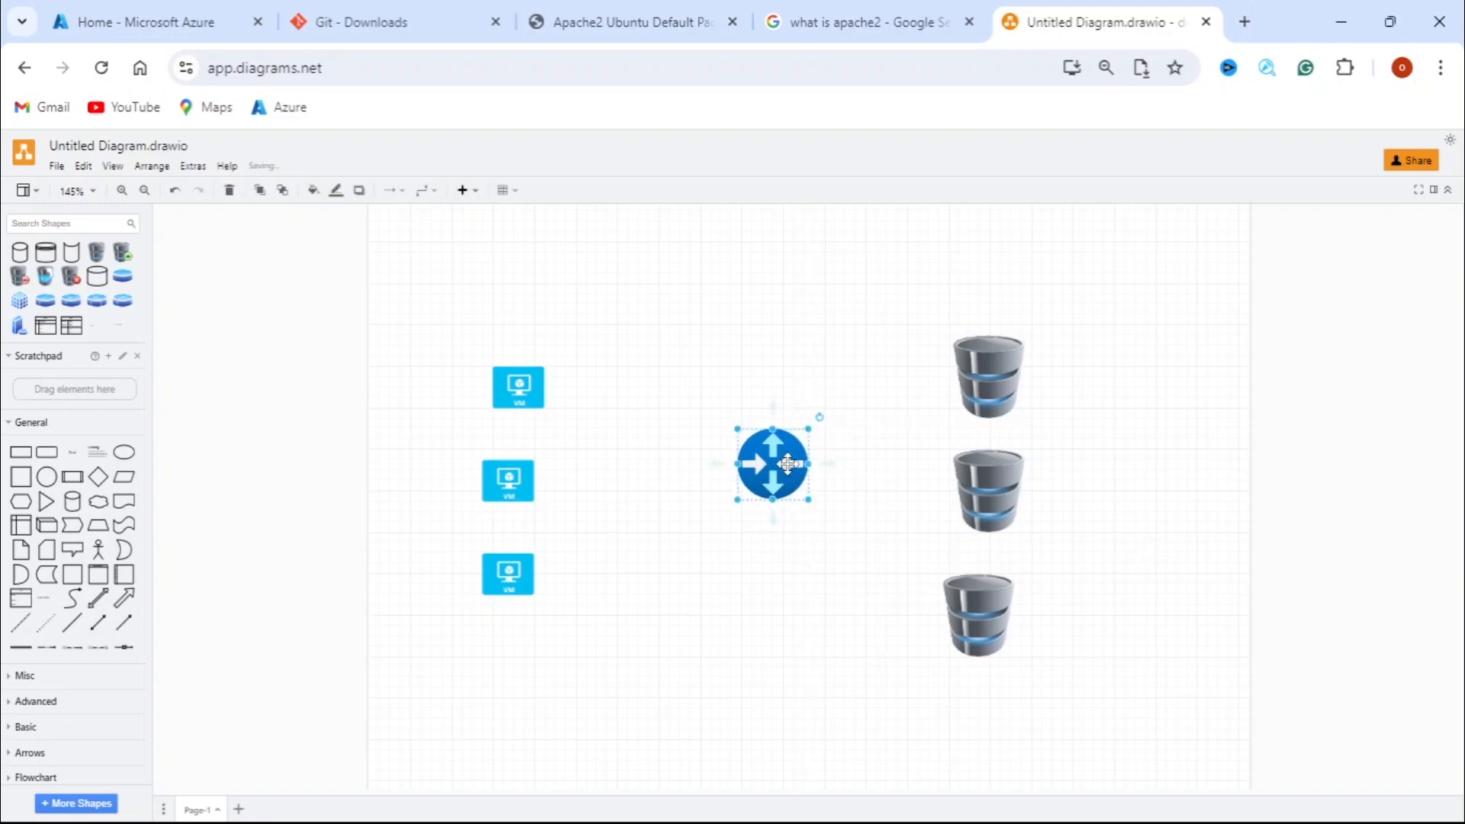
left_click(736, 557)
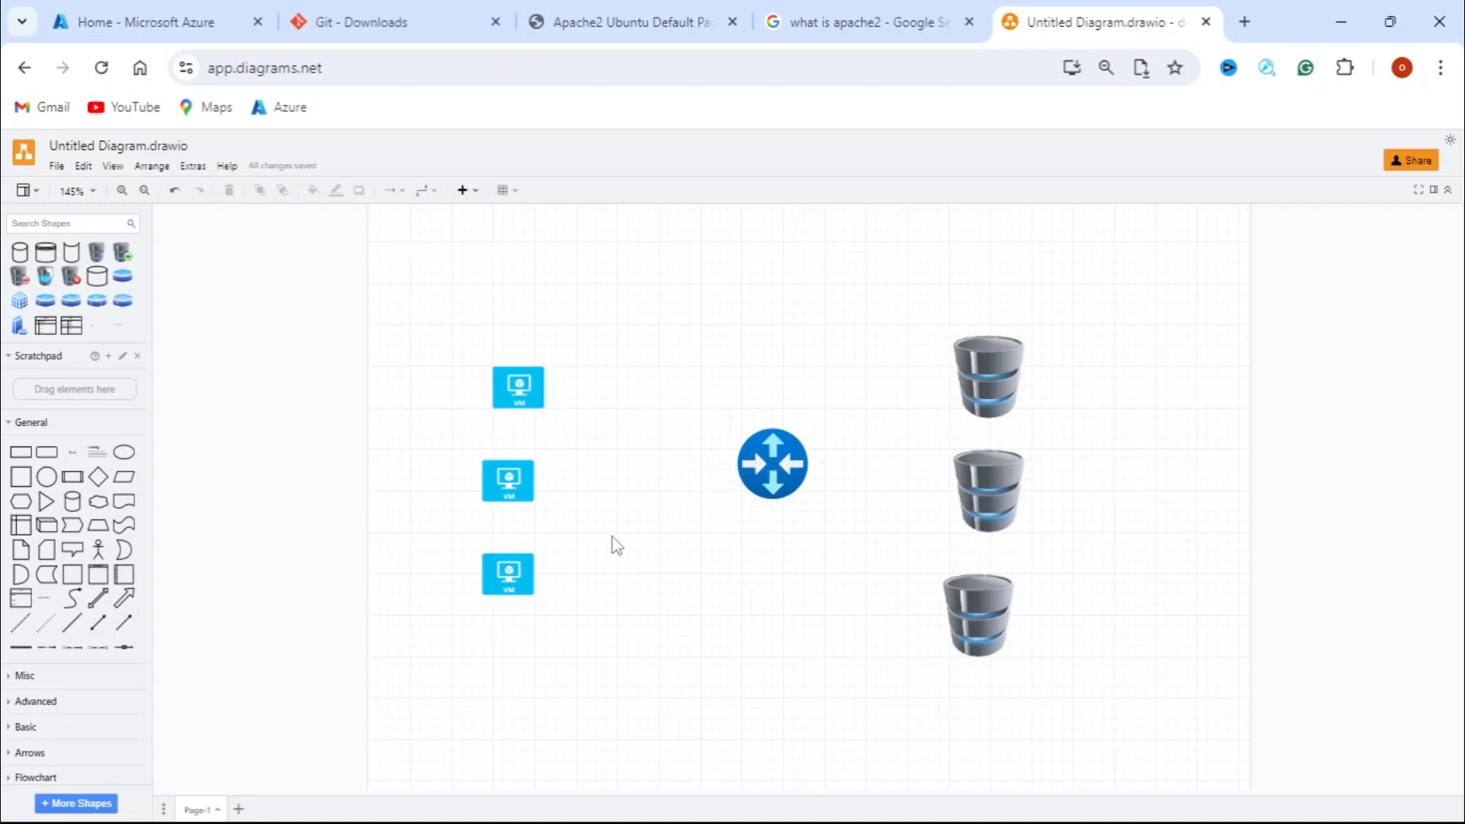
left_click(509, 574)
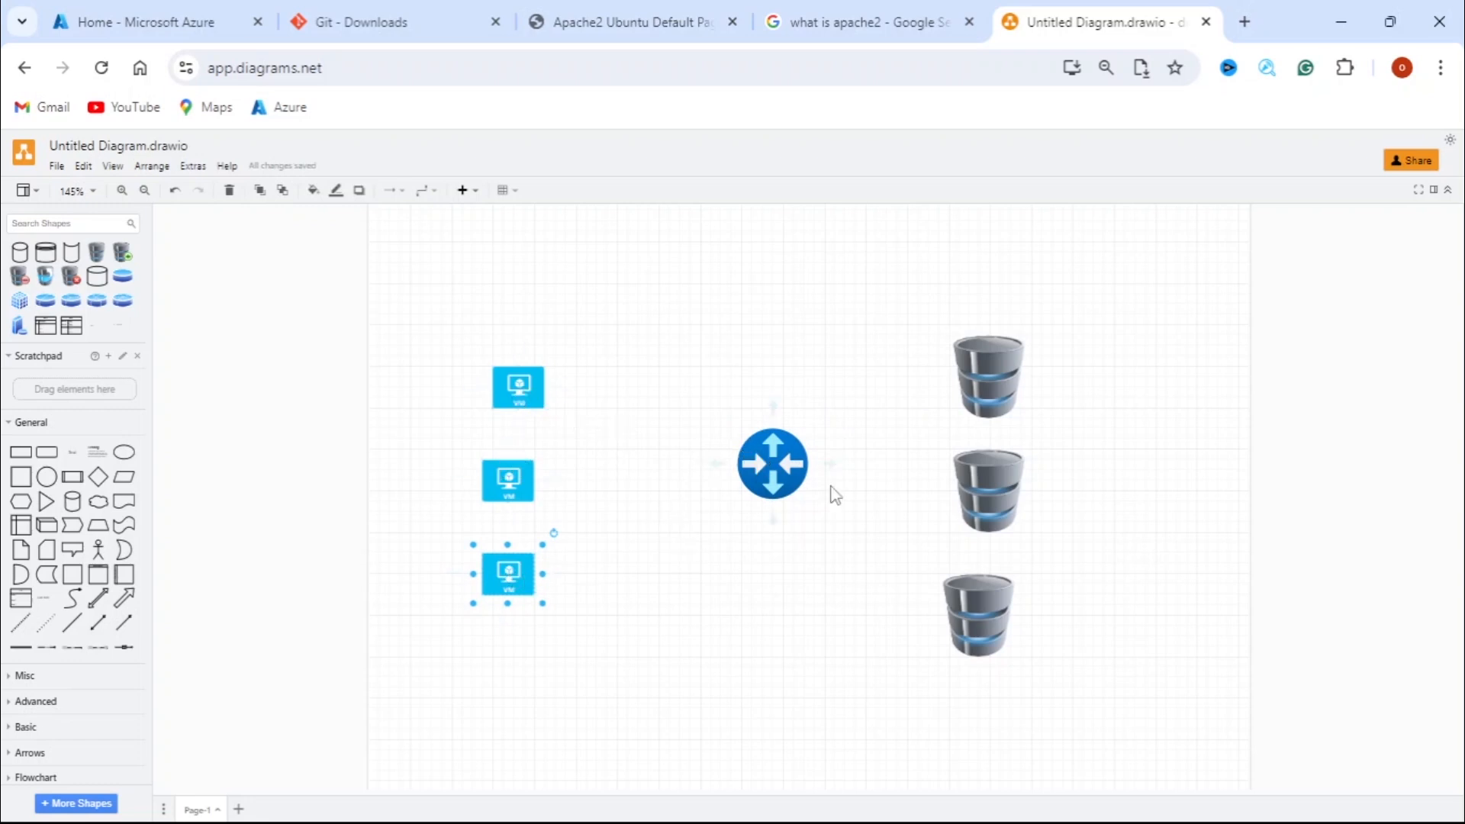
left_click(771, 465)
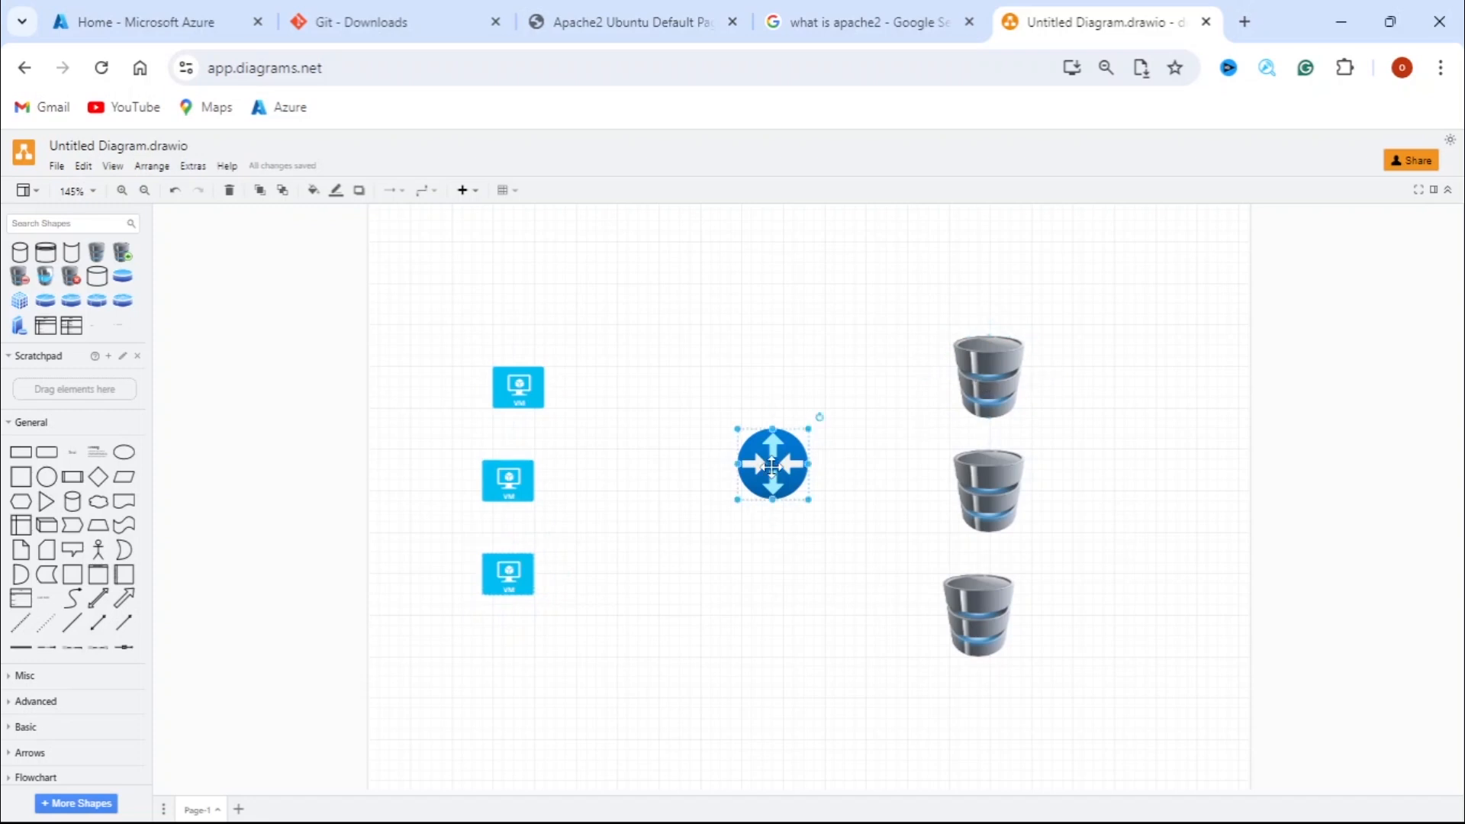
left_click_drag(737, 499, 689, 541)
left_click_drag(752, 487, 753, 470)
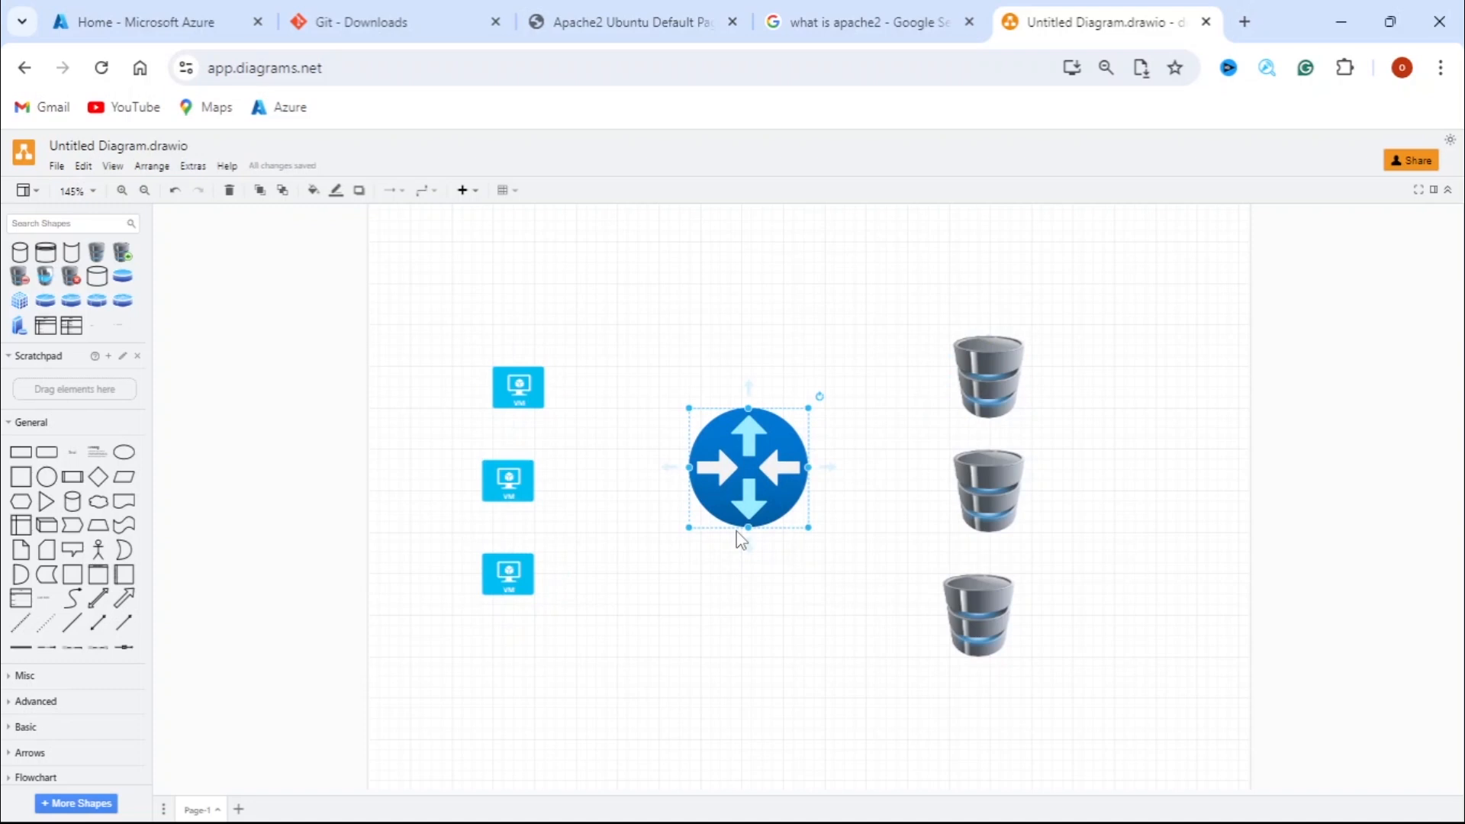
Switch to the "what is apache2" search results and close that page
left_click(865, 23)
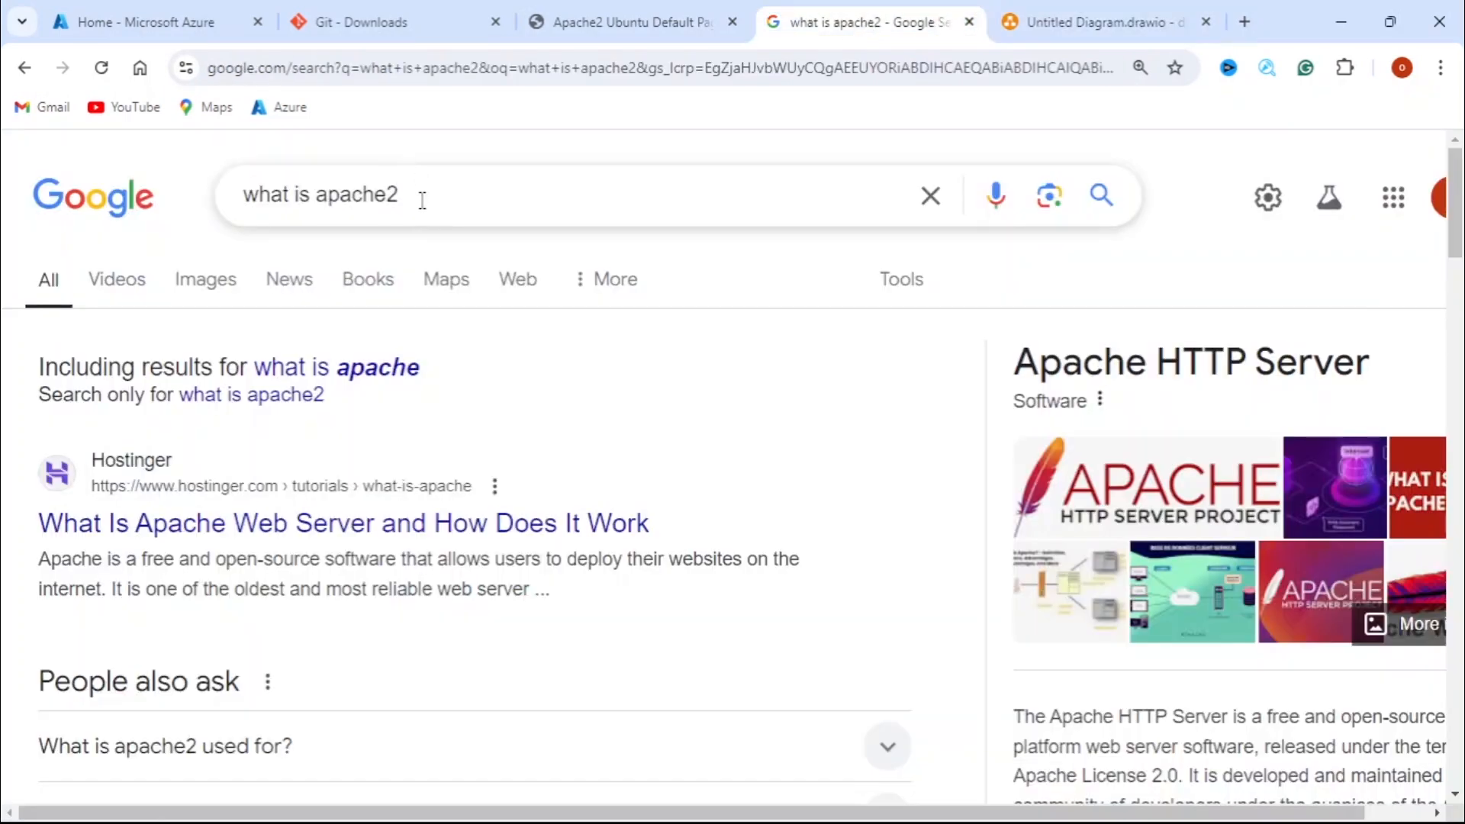
left_click_drag(422, 200, 299, 197)
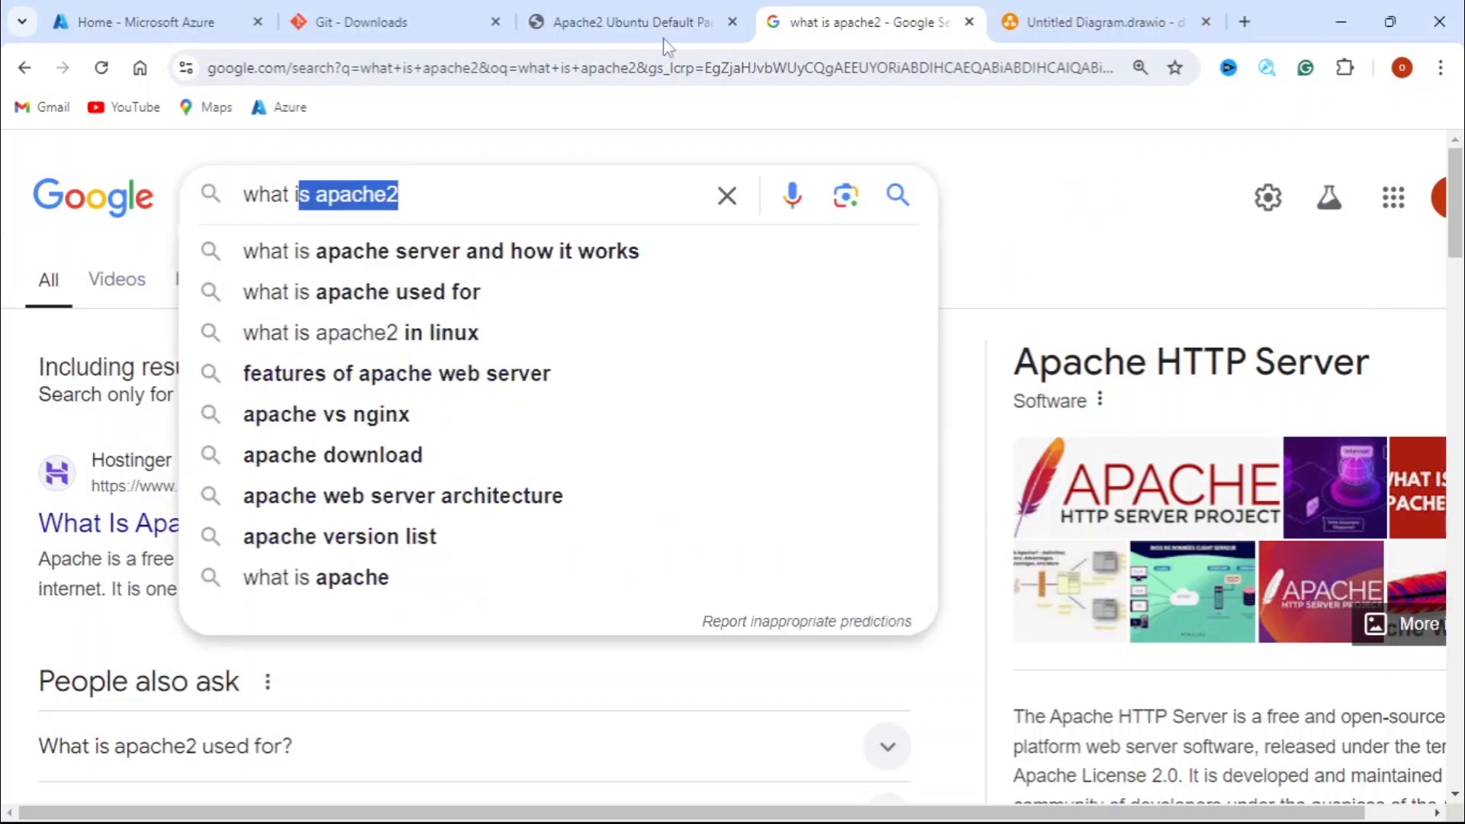
left_click(968, 22)
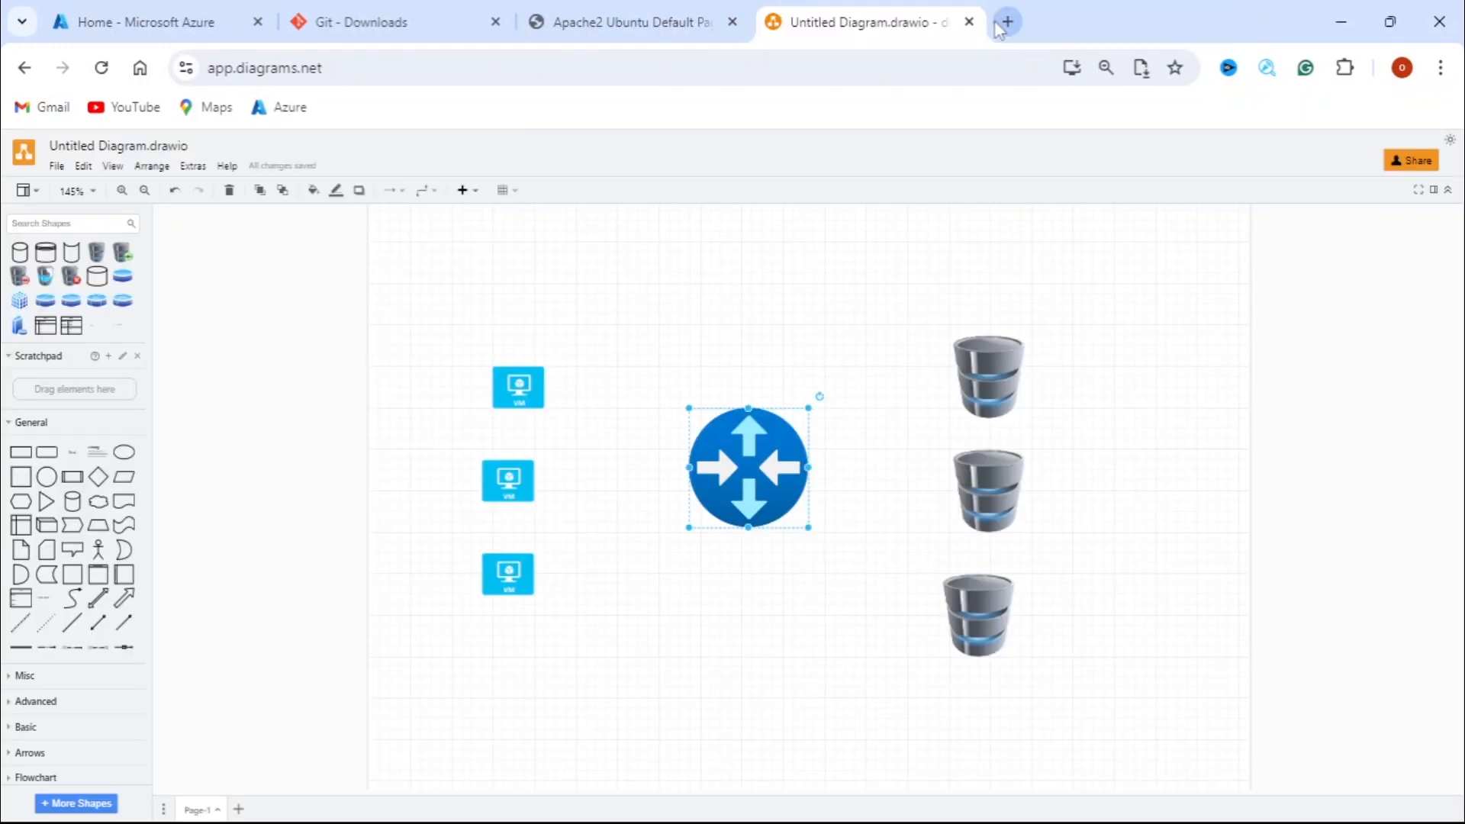
Search Google for "What is Virtual machine" on a new browser page
left_click(1005, 22)
left_click(677, 68)
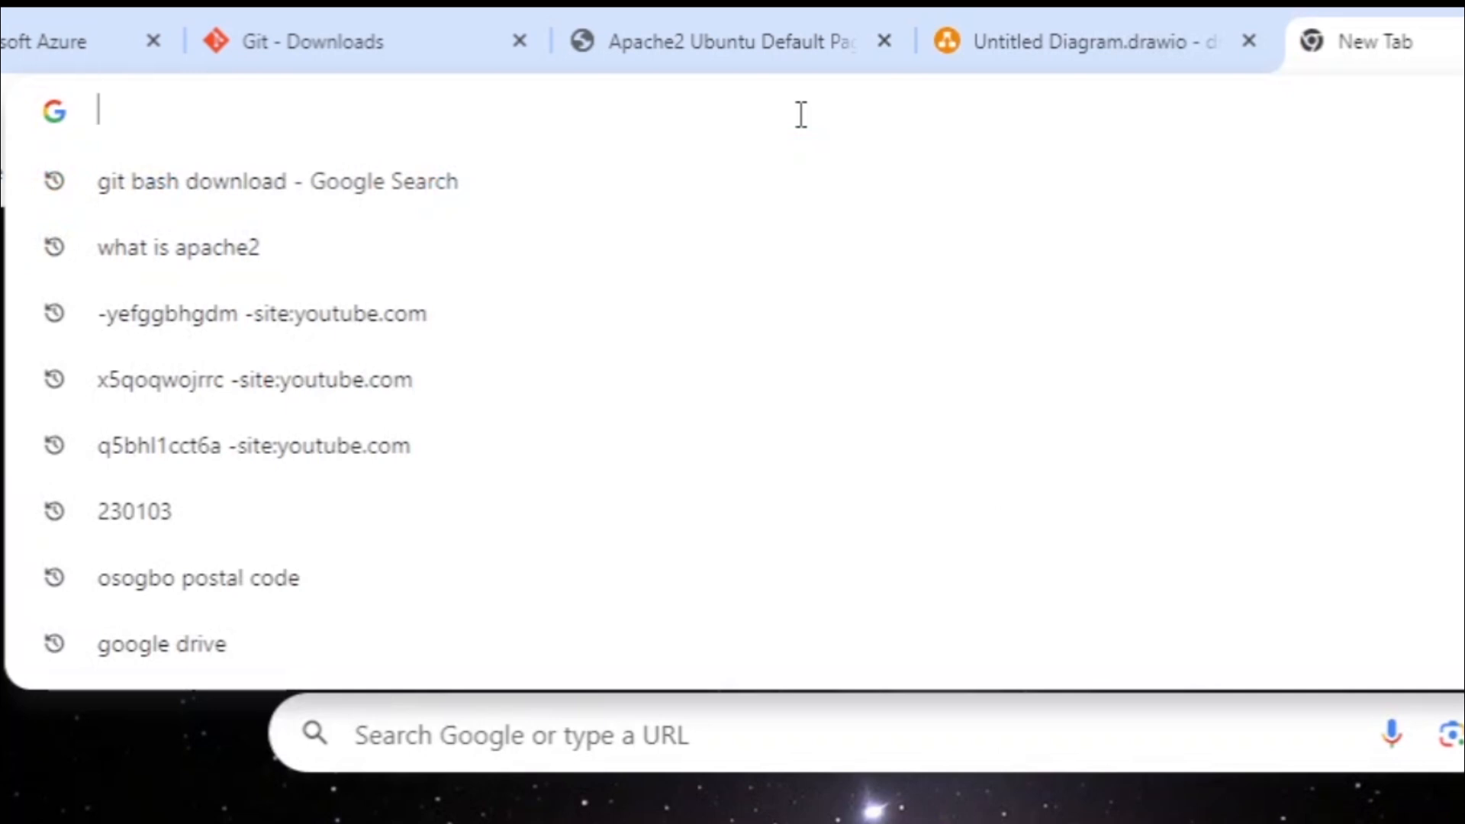
type("Wat")
key("BackSpace")
key("BackSpace")
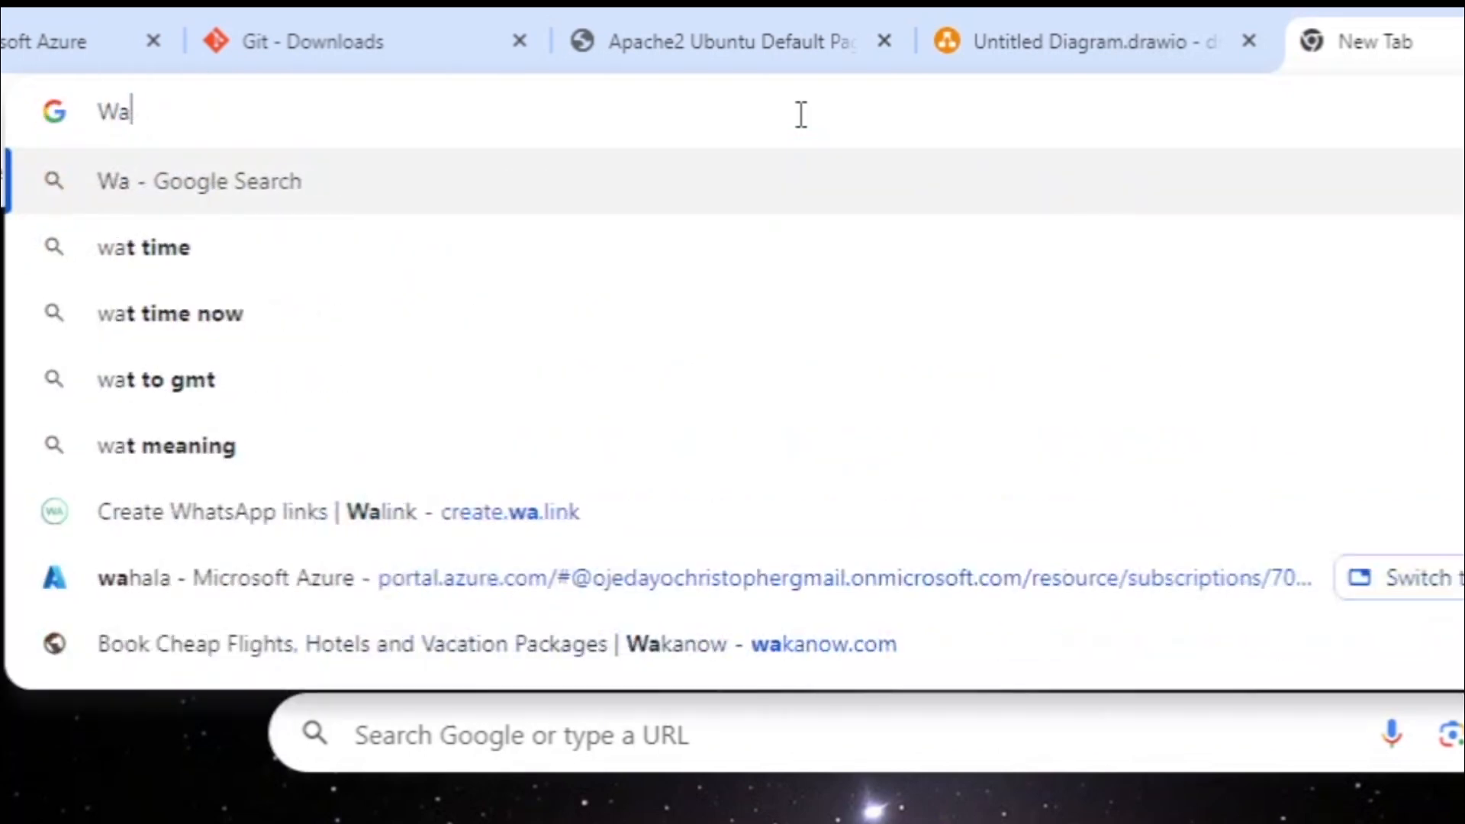
type("hat")
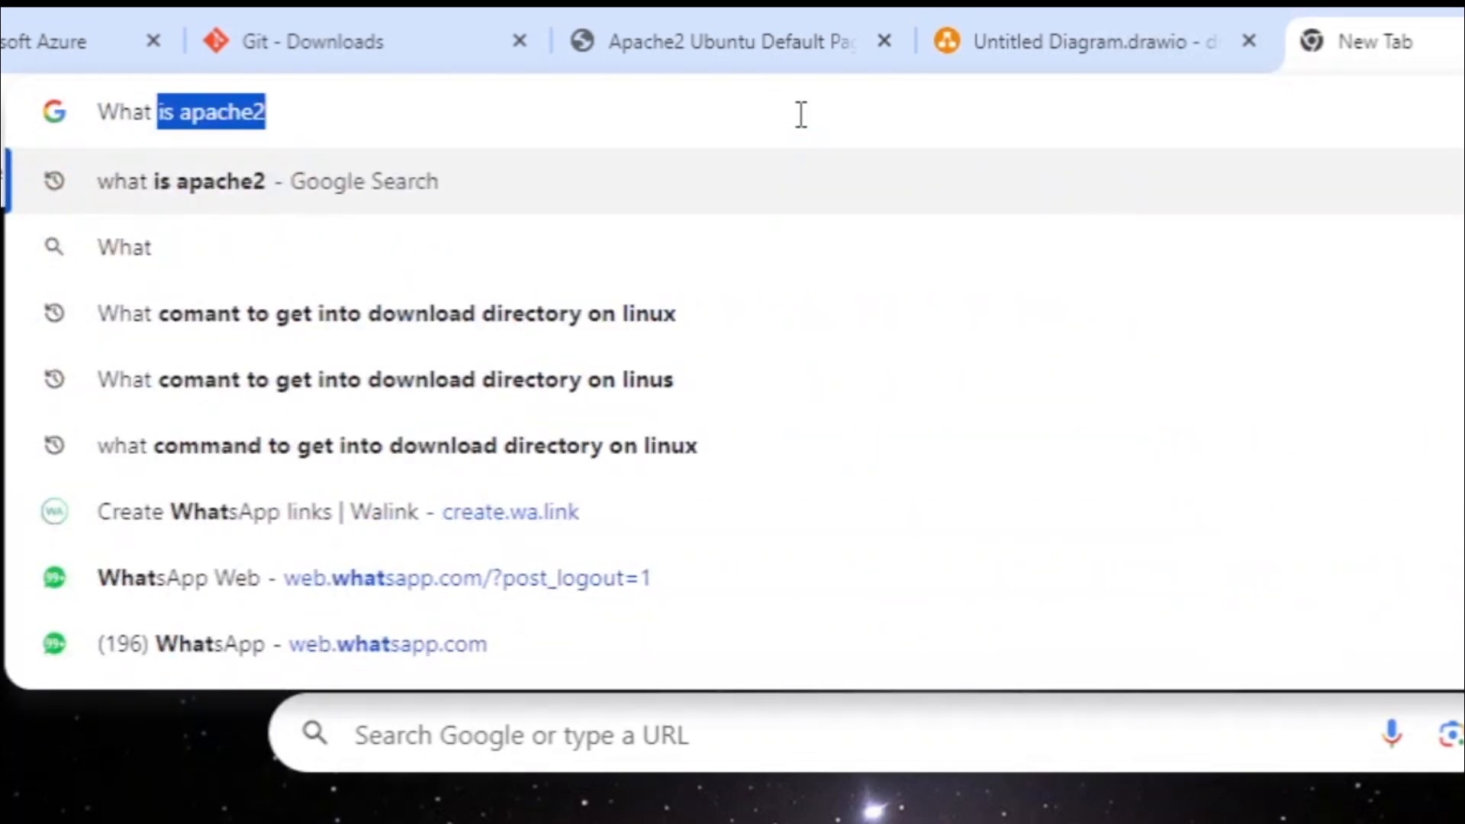
type(" is ")
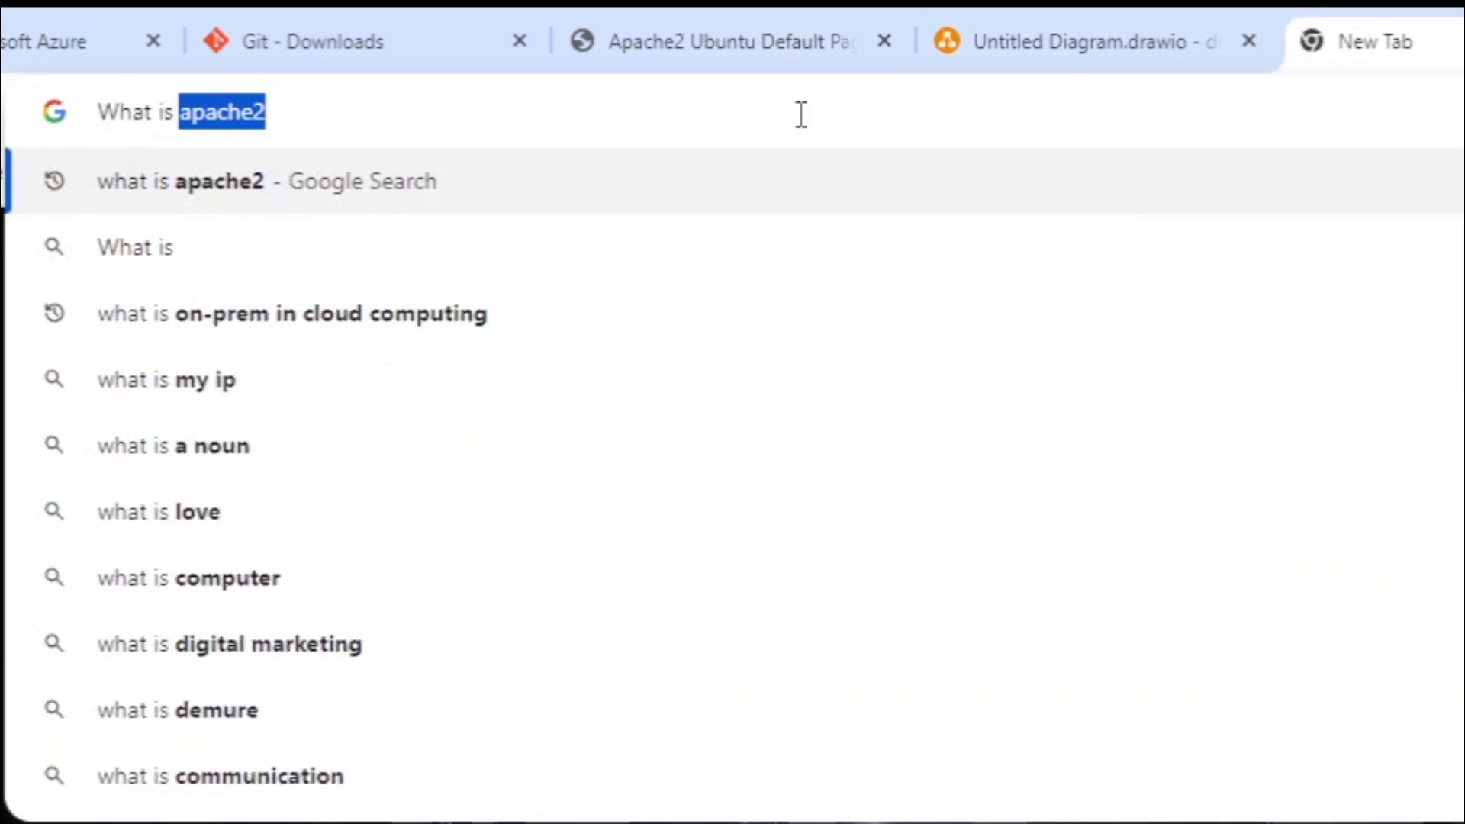
type("Virtual mach")
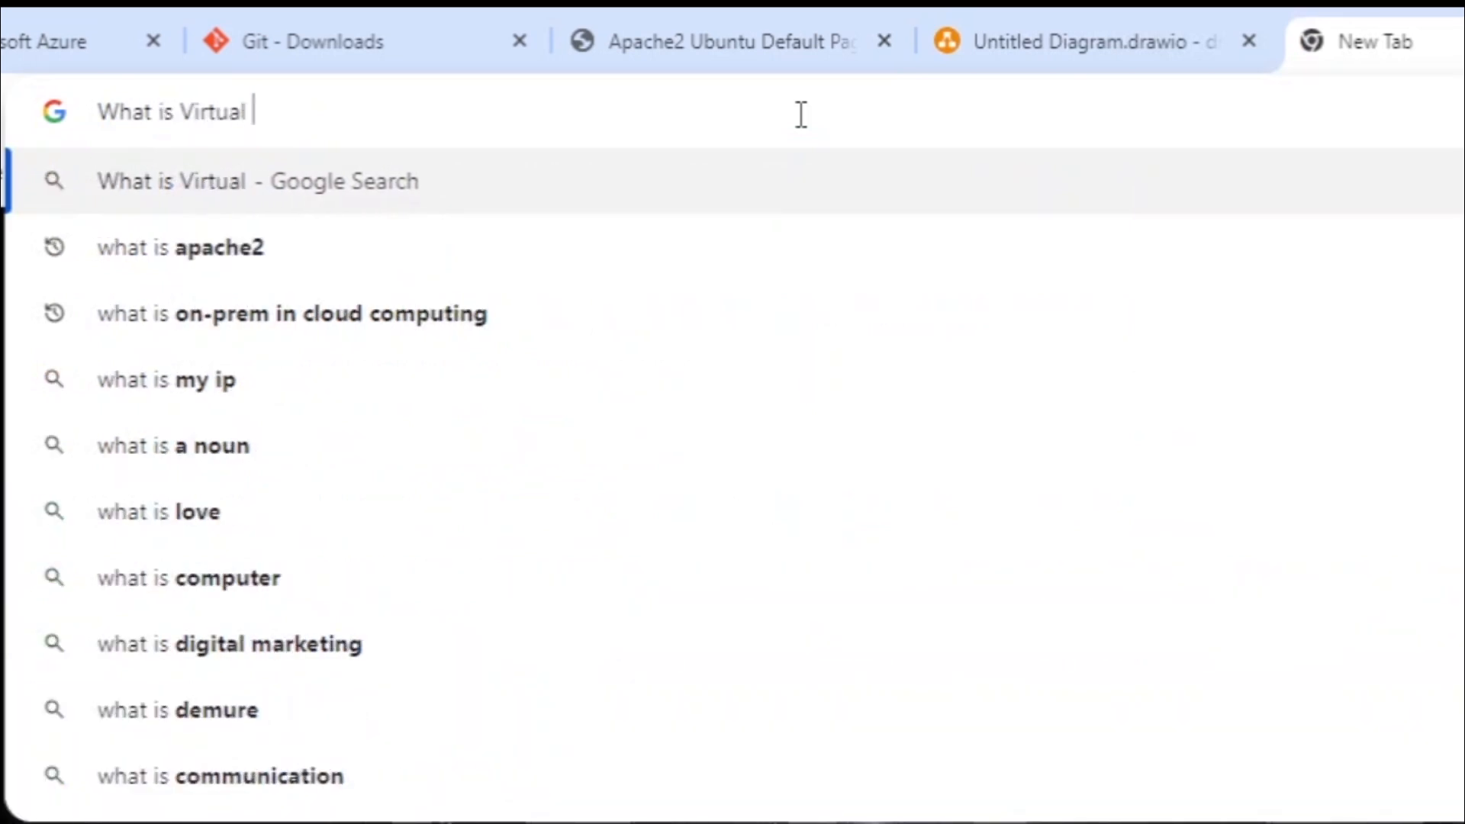
type("ine")
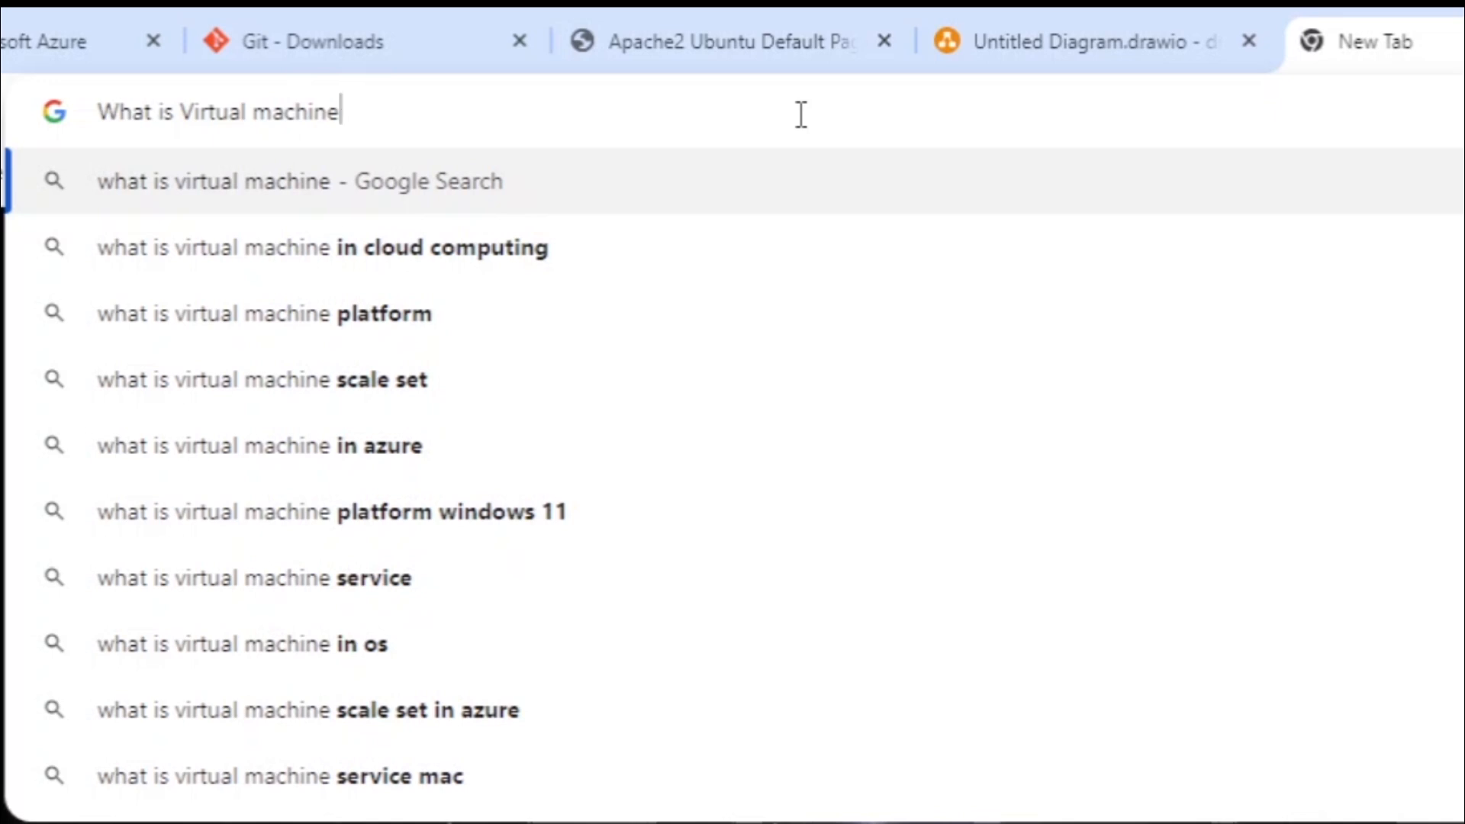
key("Return")
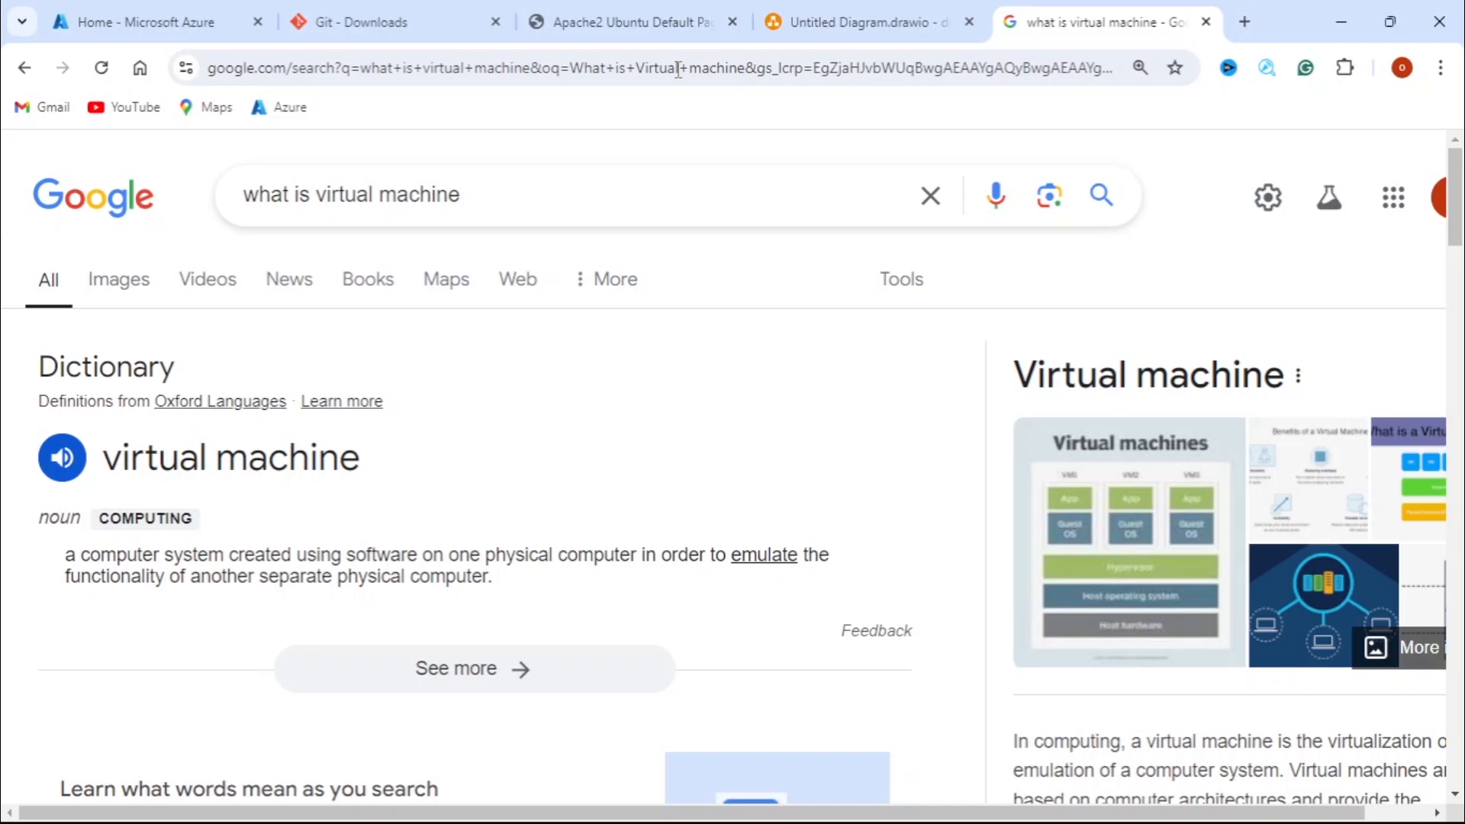
Switch to the Azure portal, search for "Router" to reach Route tables, and start creating a route table
left_click(825, 22)
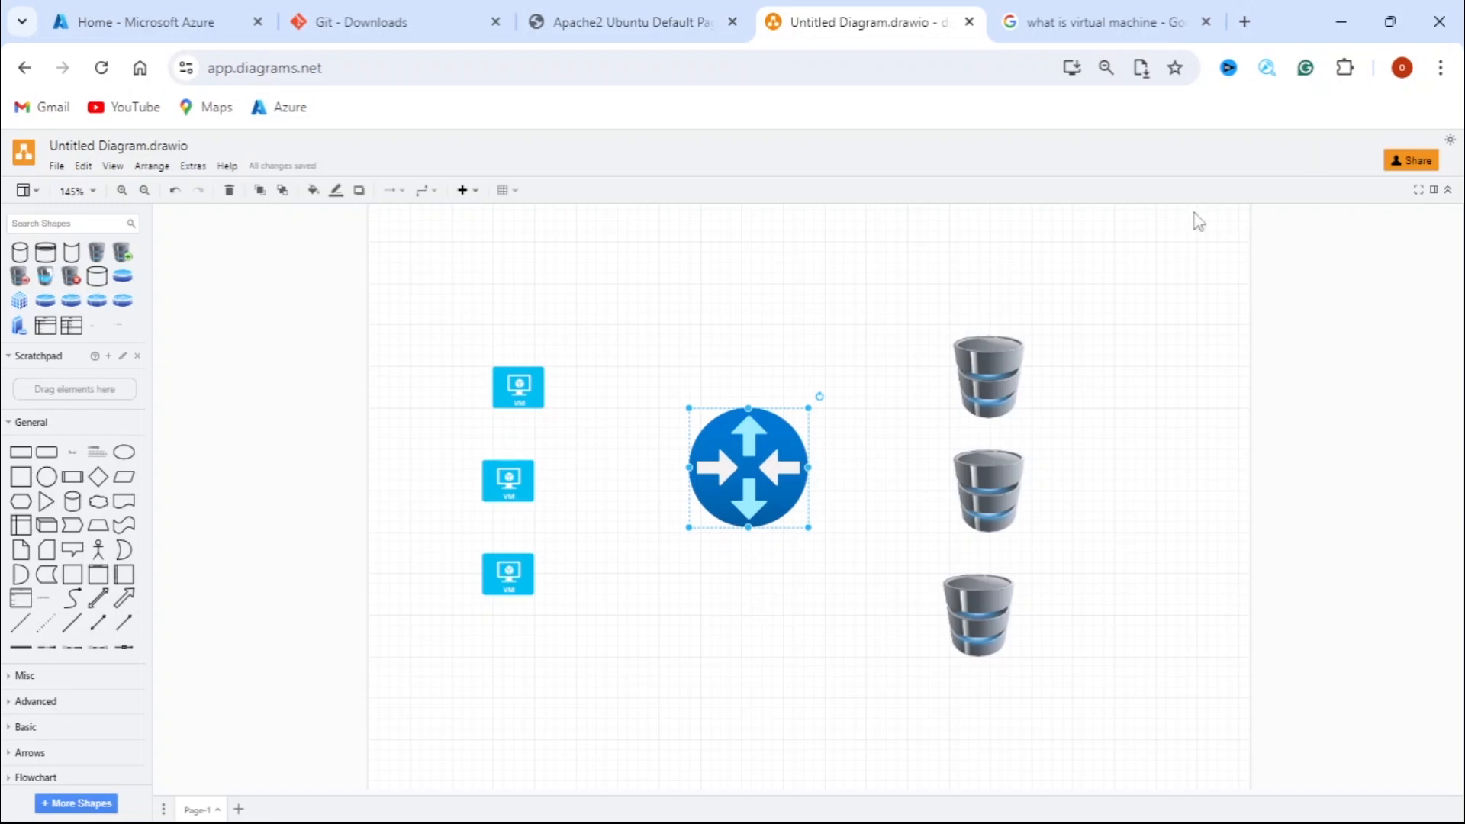
left_click(196, 27)
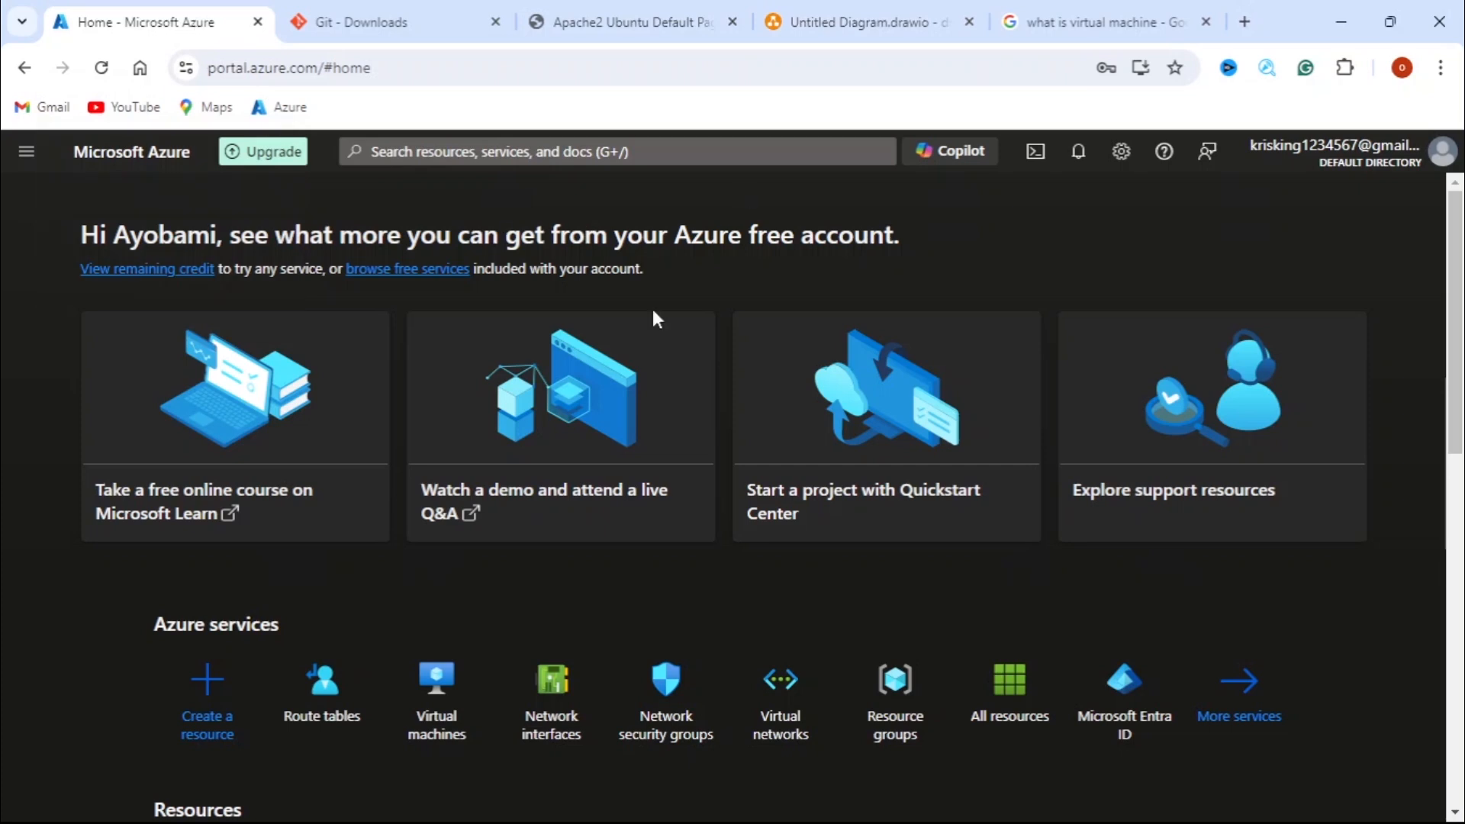
left_click(579, 153)
type("Router")
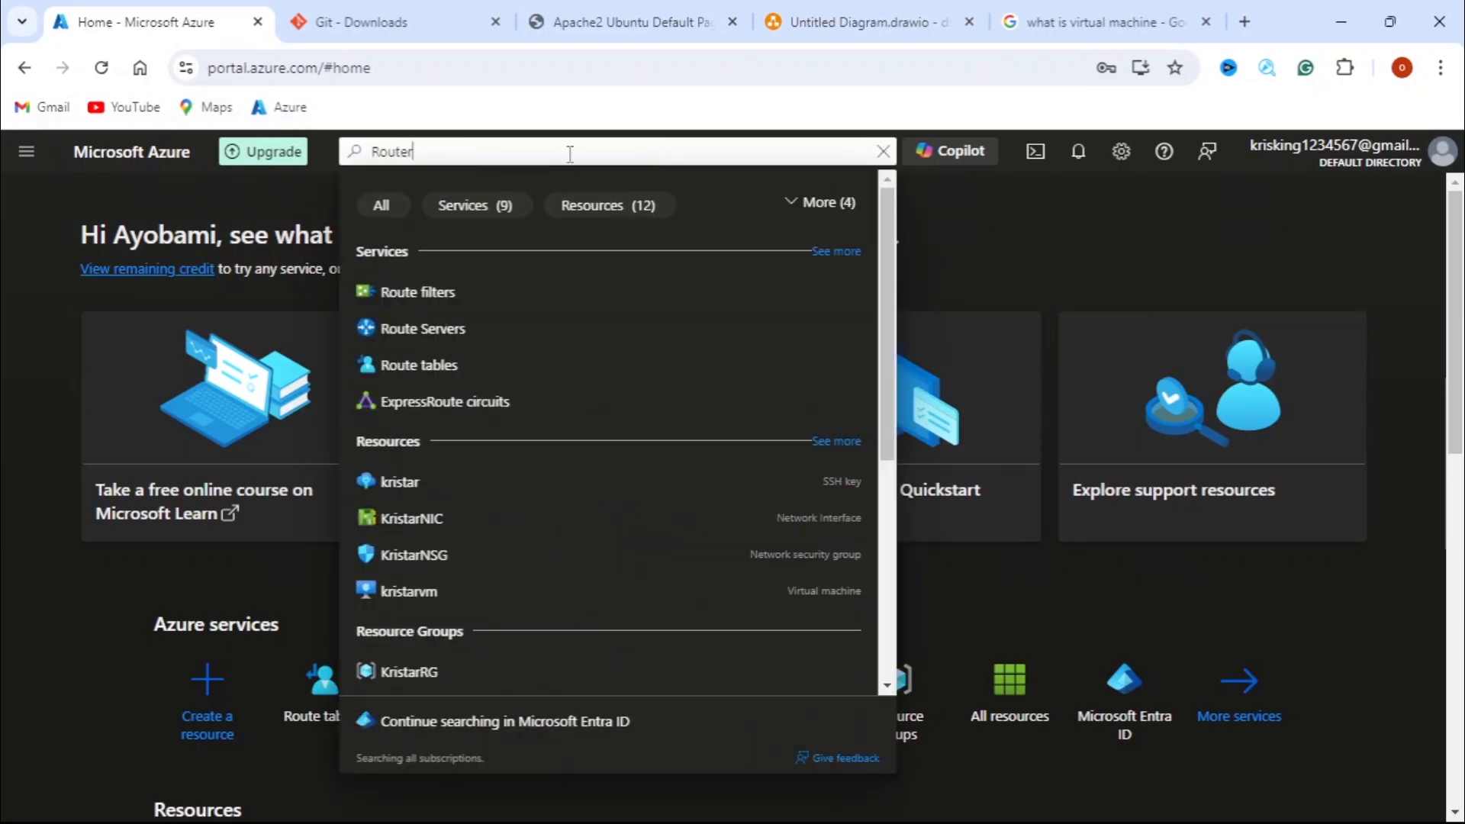
left_click(417, 374)
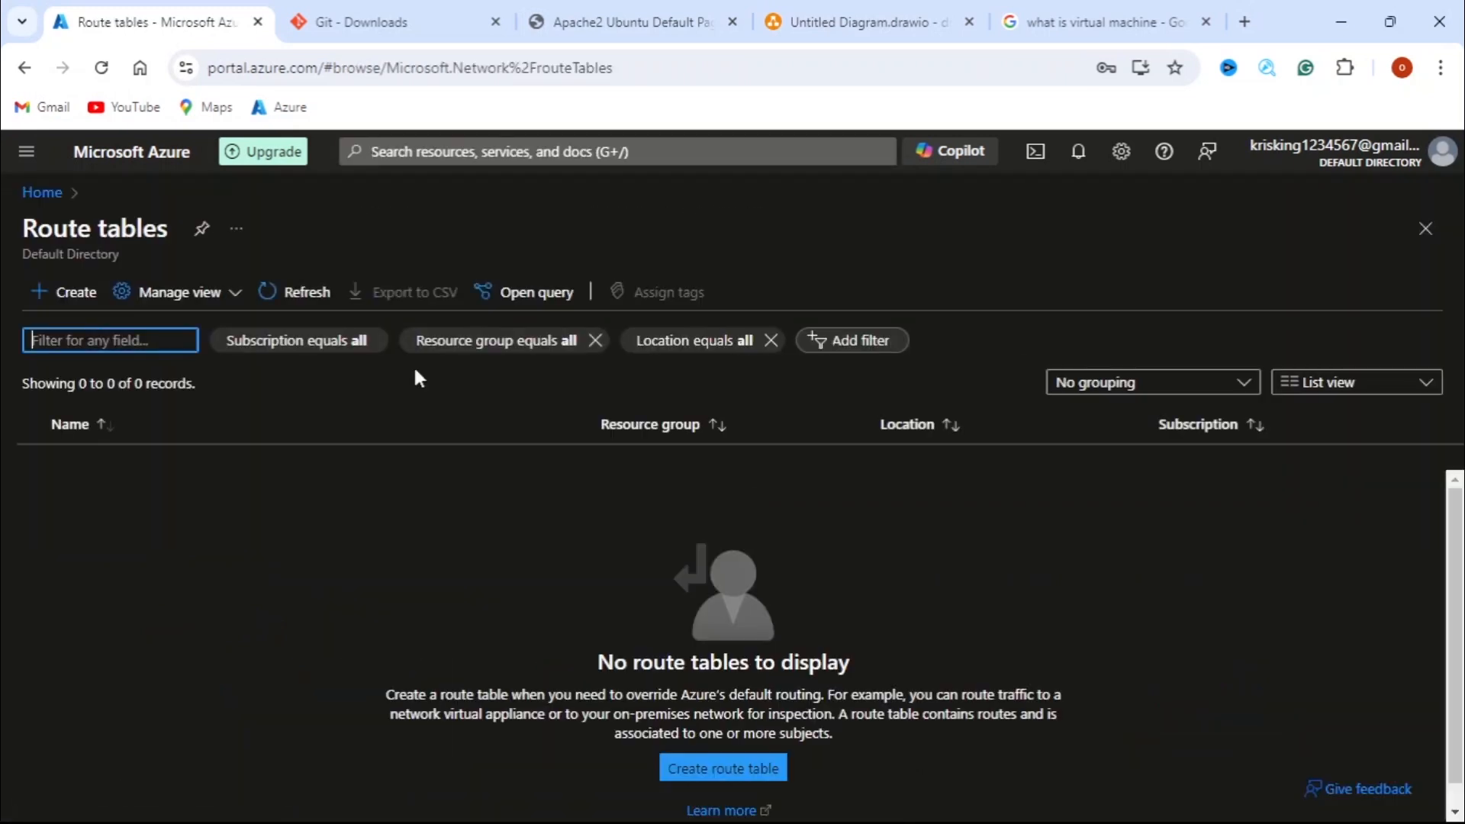
left_click(70, 293)
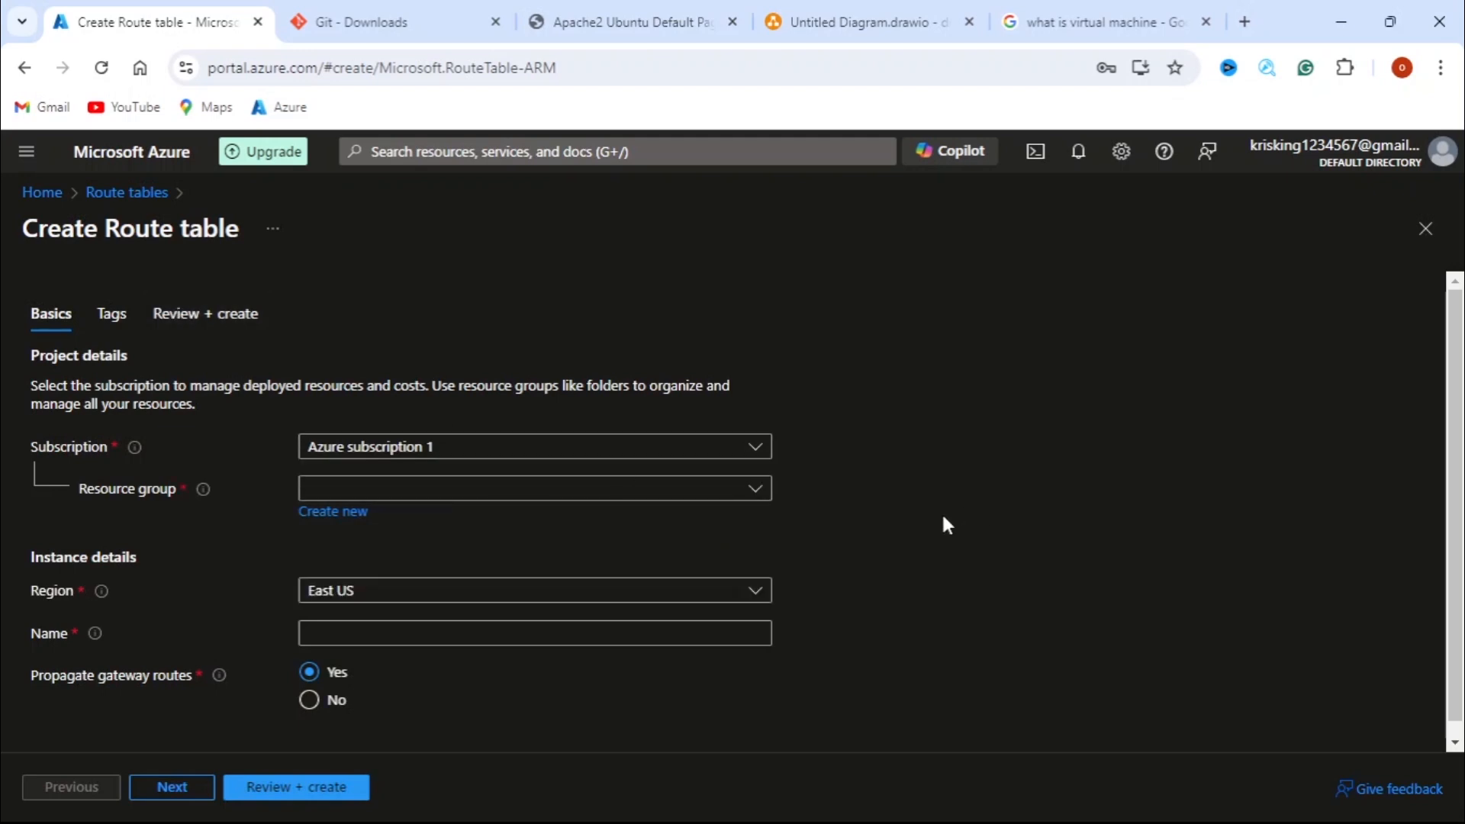
Assign the route table to resource group KristarRG and set its region to Central US
left_click(754, 495)
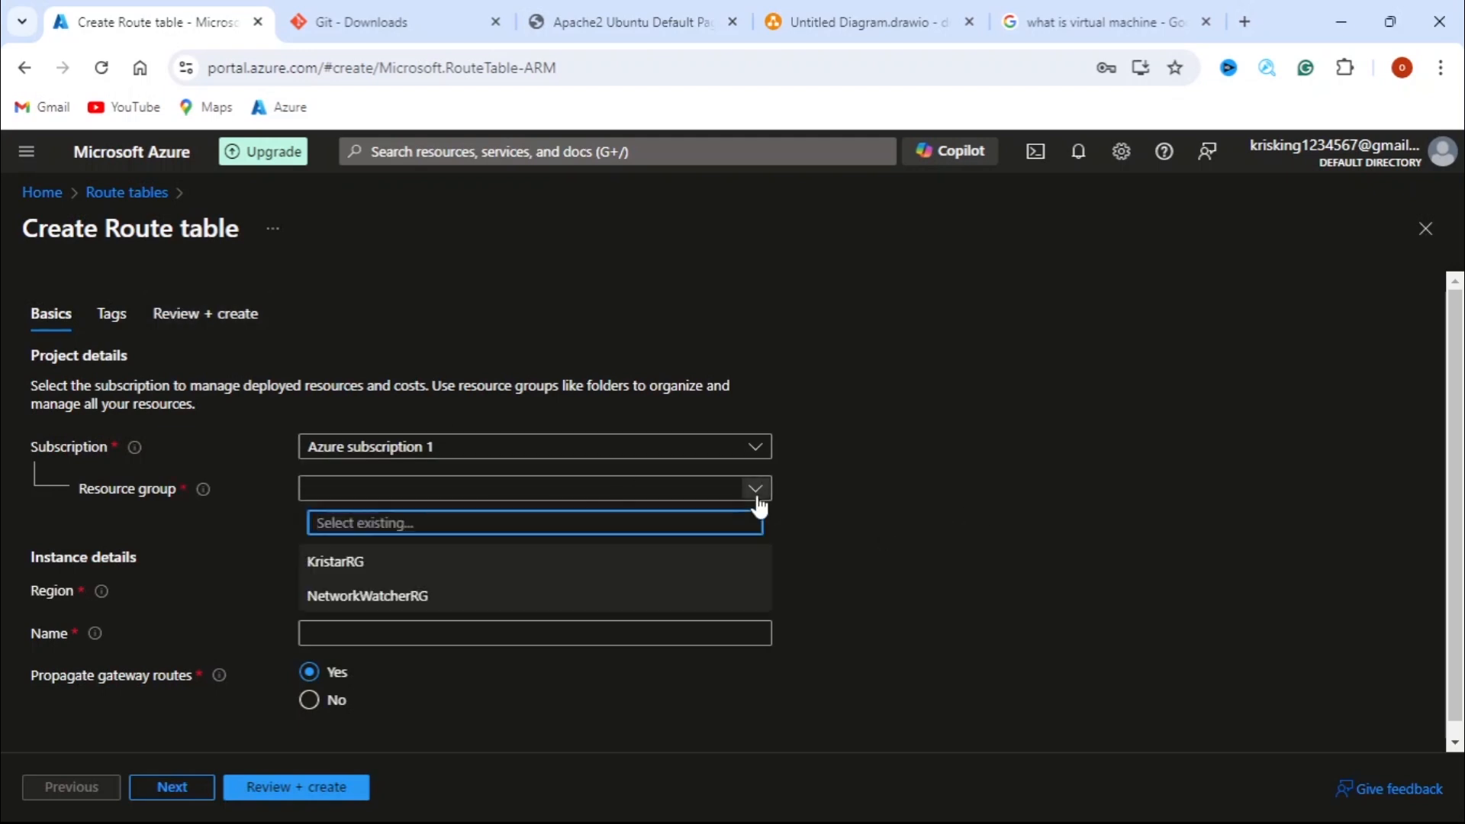
left_click(374, 566)
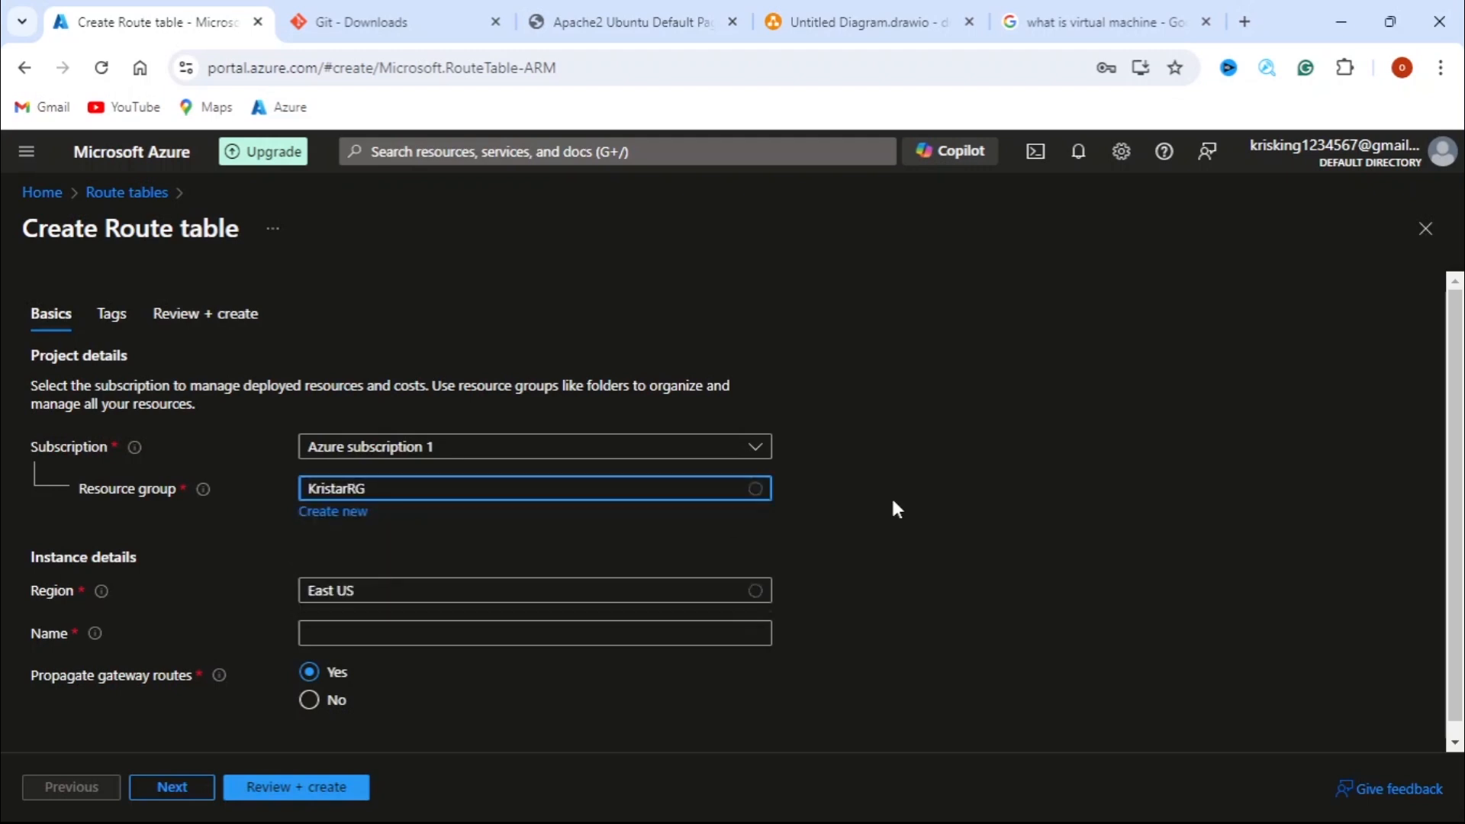
left_click(756, 592)
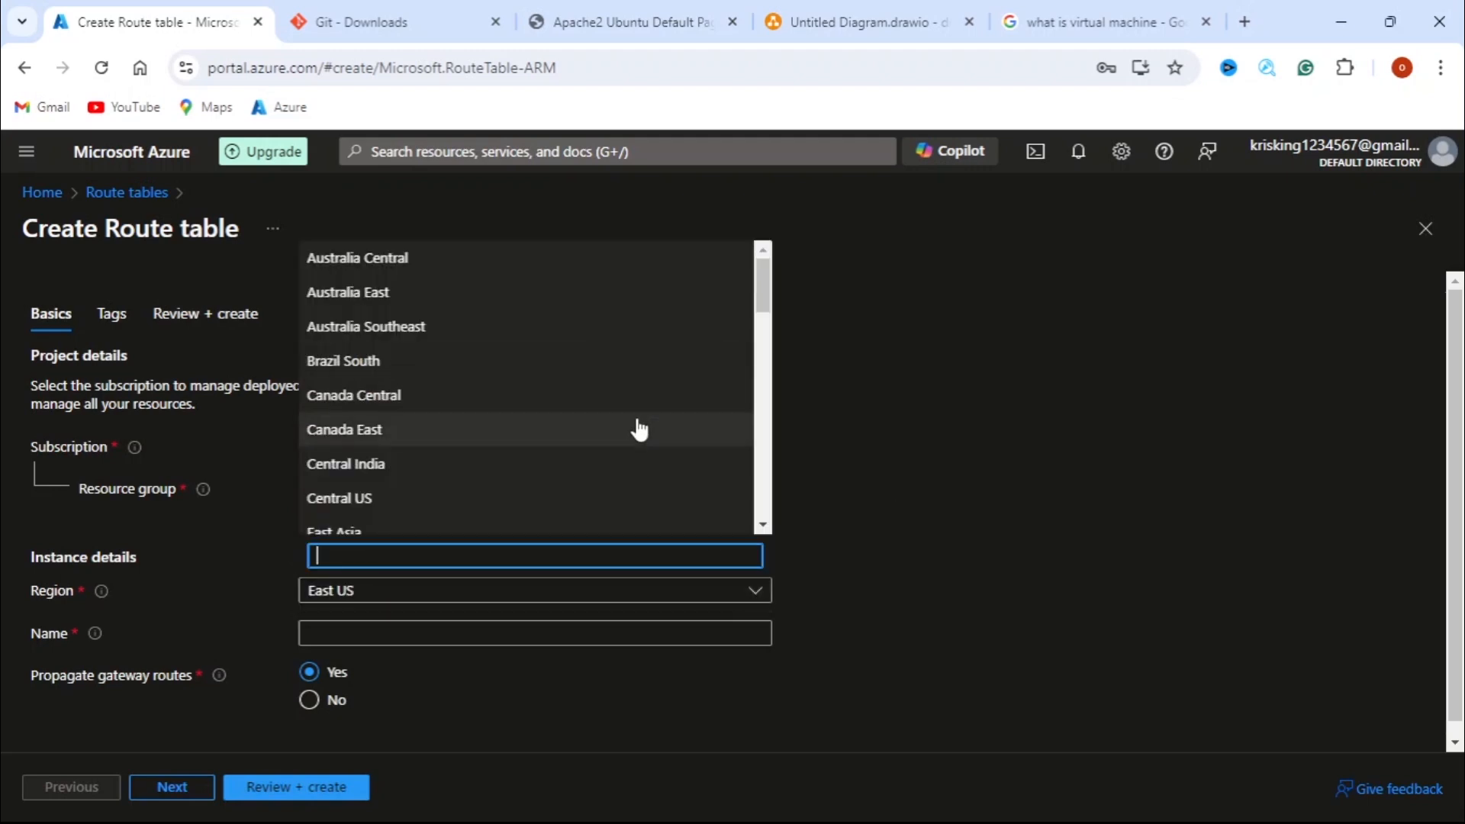
scroll(639, 430, "down", 5)
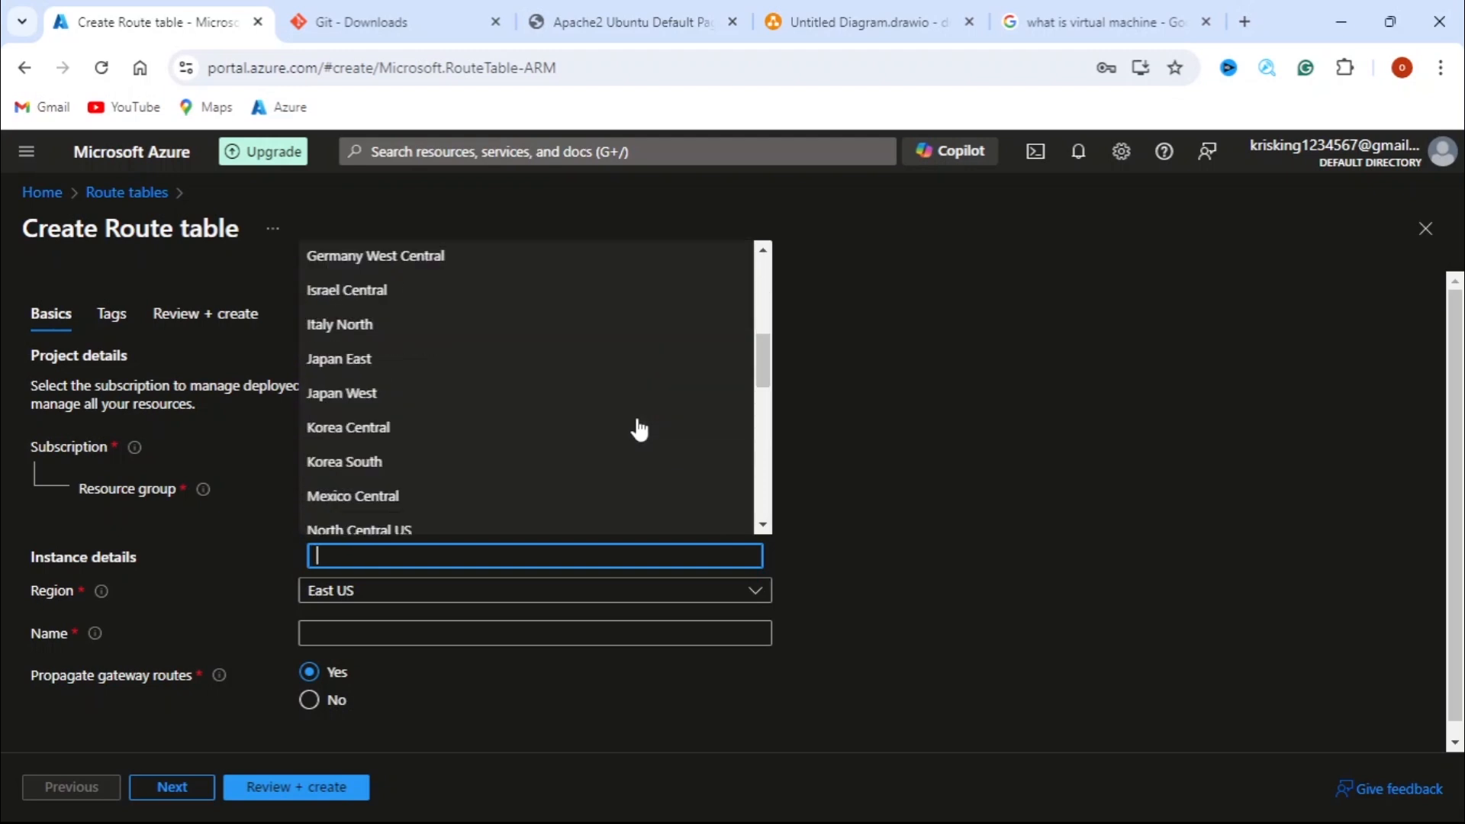
scroll(639, 430, "down", 6)
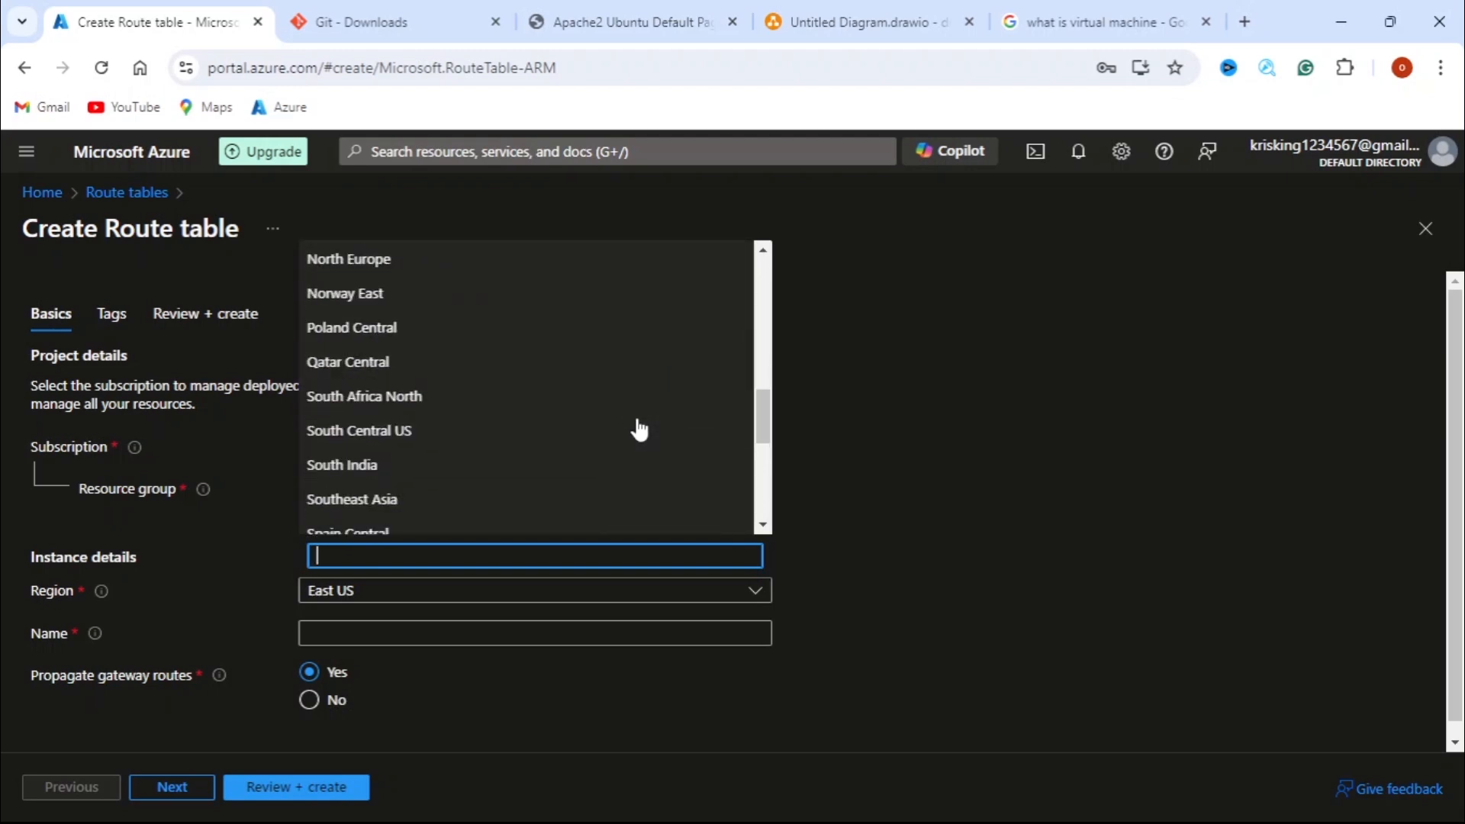
scroll(640, 429, "up", 11)
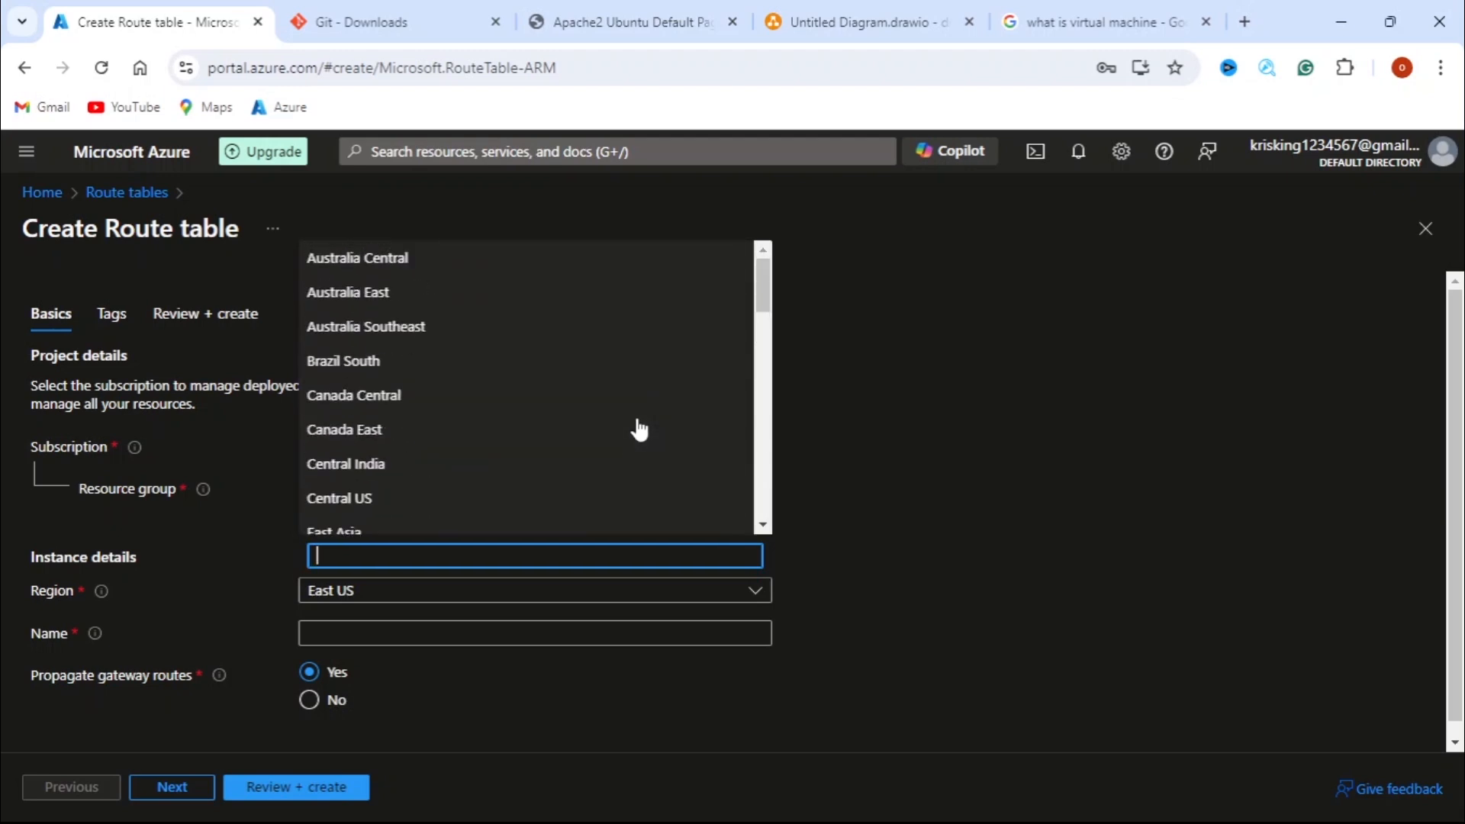
scroll(639, 430, "down", 1)
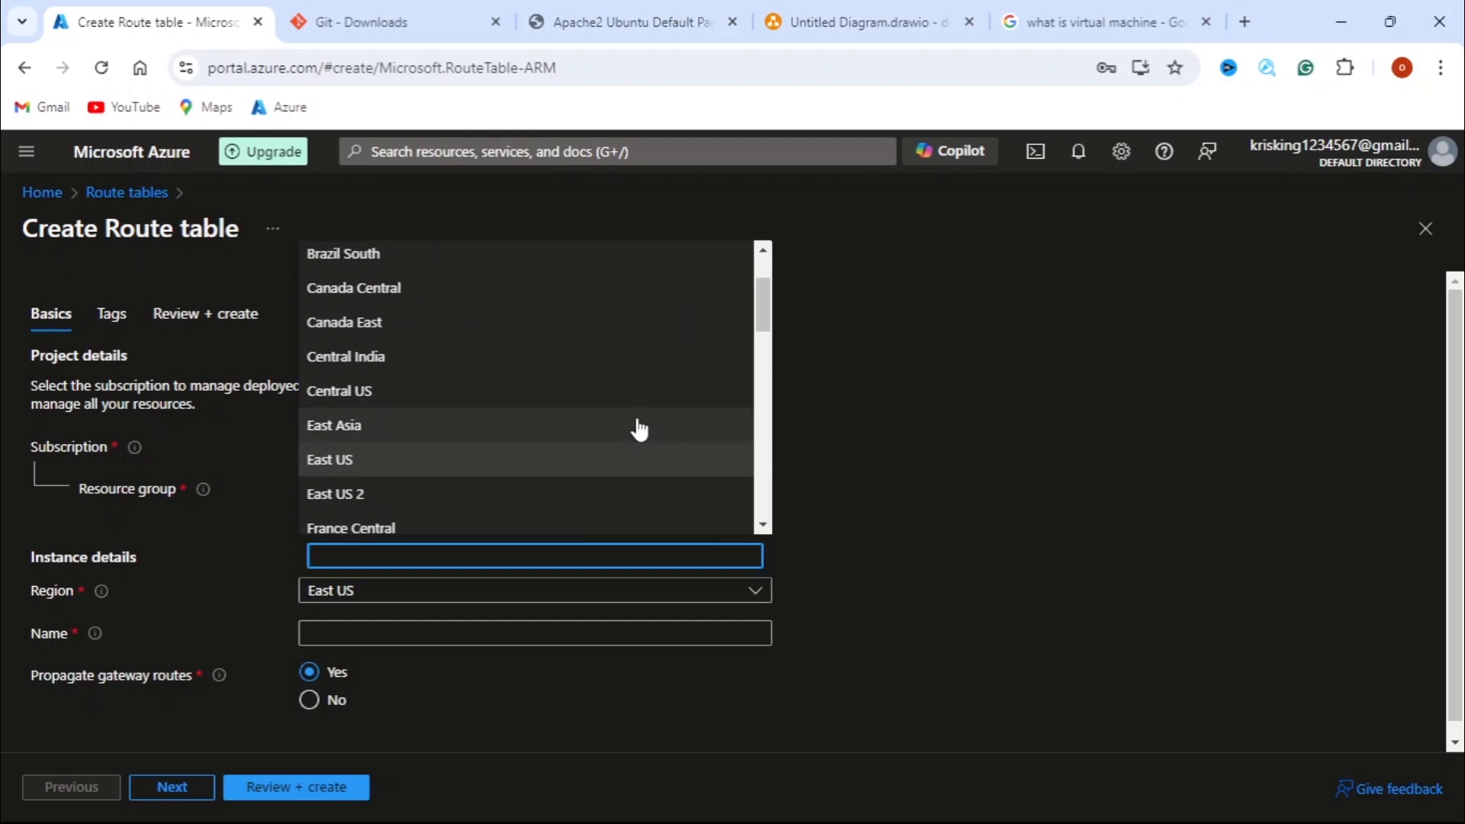
left_click(457, 391)
scroll(977, 486, "down", 1)
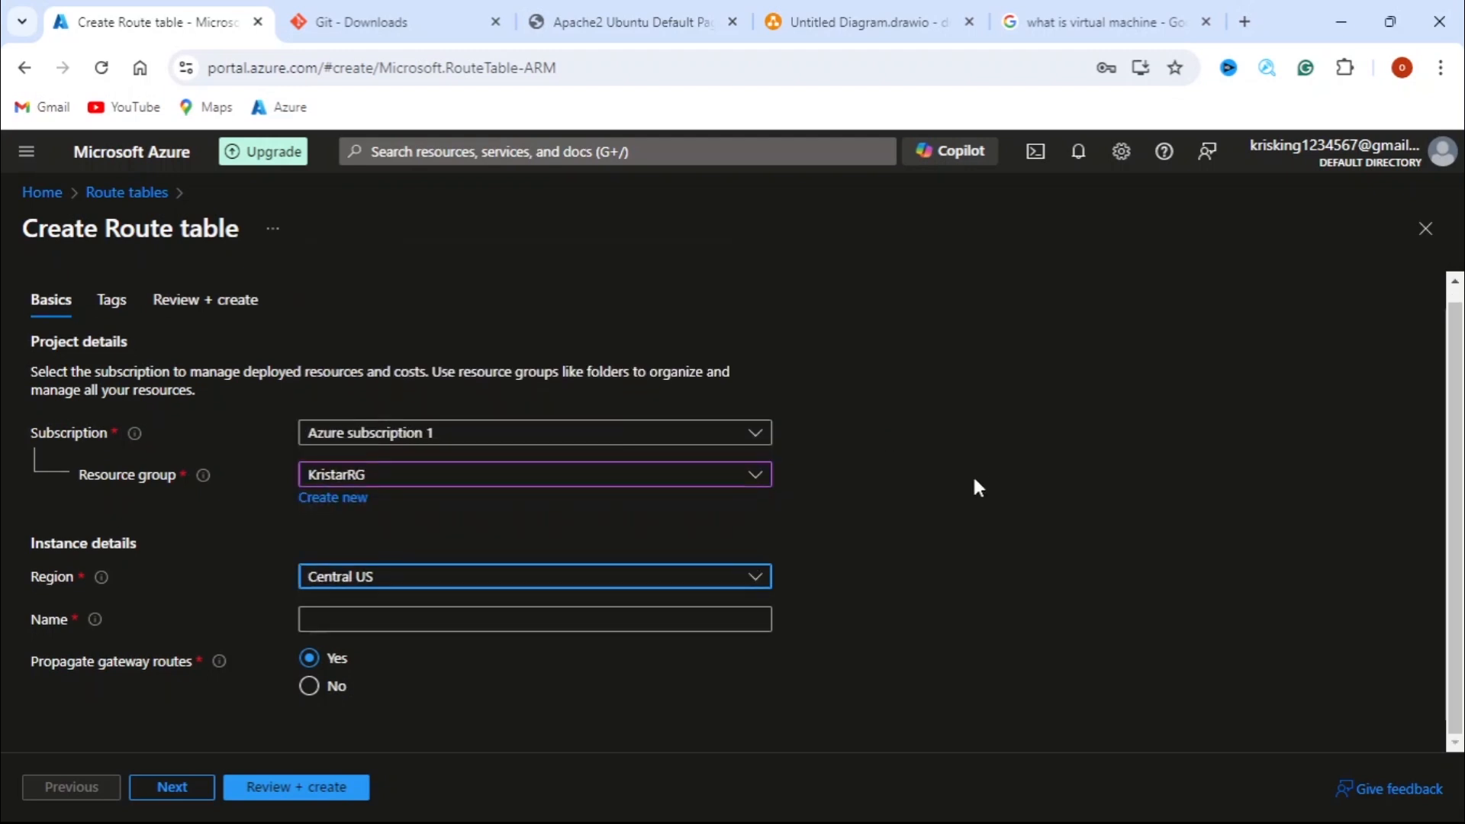
Name the route table KristarRT and continue to the tags settings
left_click(539, 620)
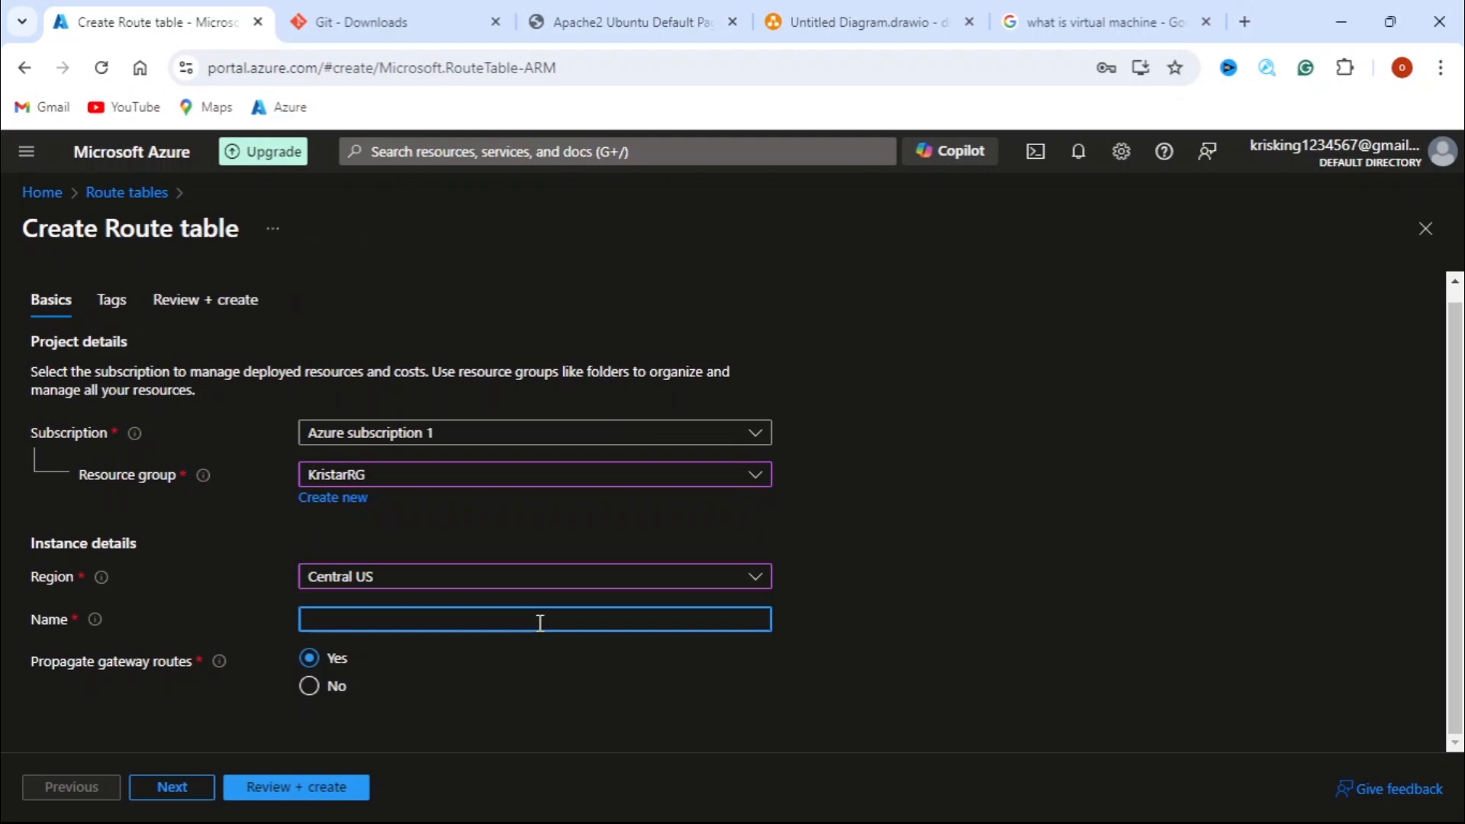
type("Kristar")
key("BackSpace")
key("BackSpace")
key("BackSpace")
key("BackSpace")
type("istarRT")
left_click(172, 790)
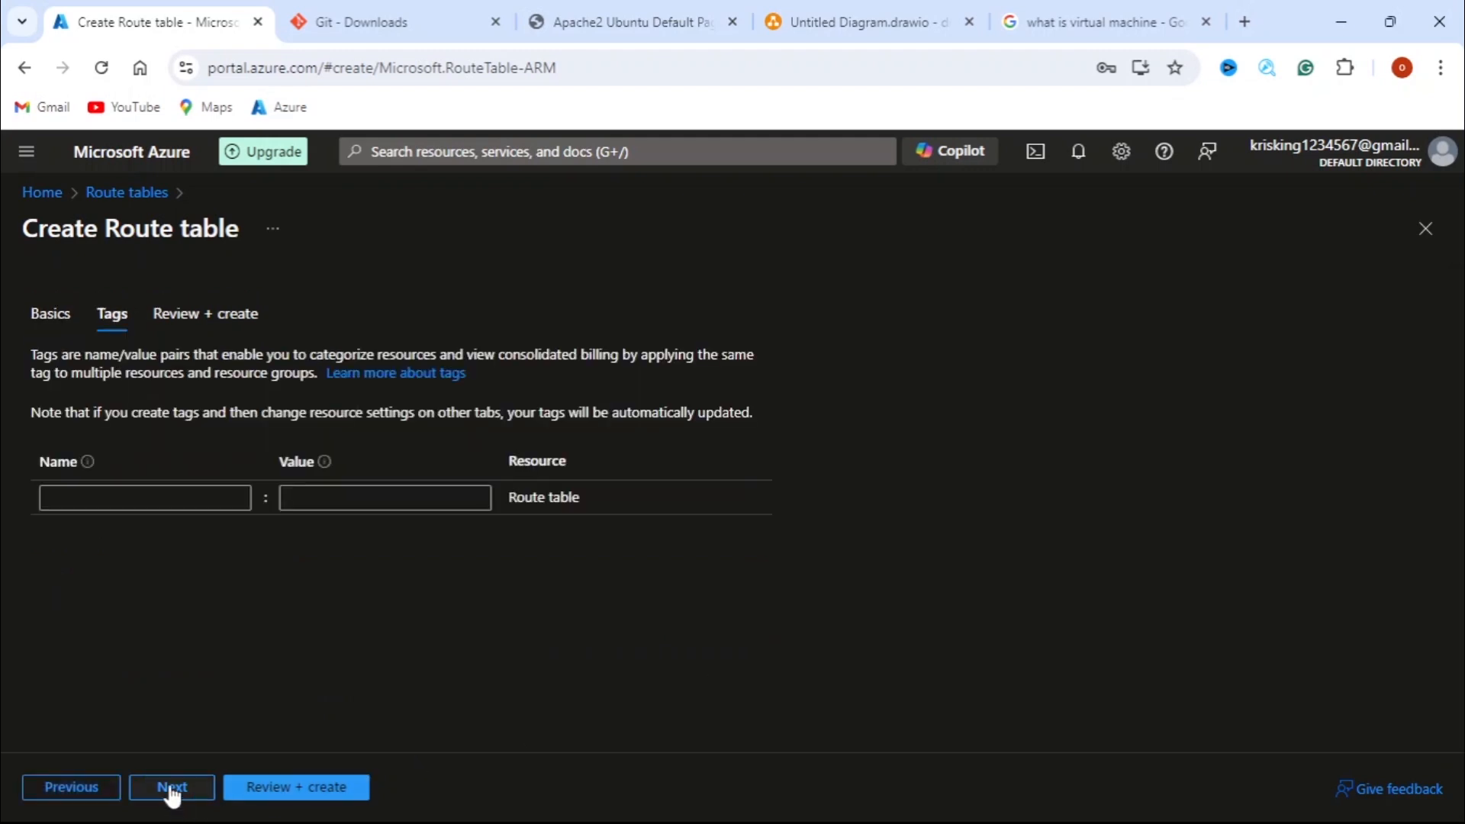
Review and create the KristarRT route table, and open the deployed resource
left_click(172, 790)
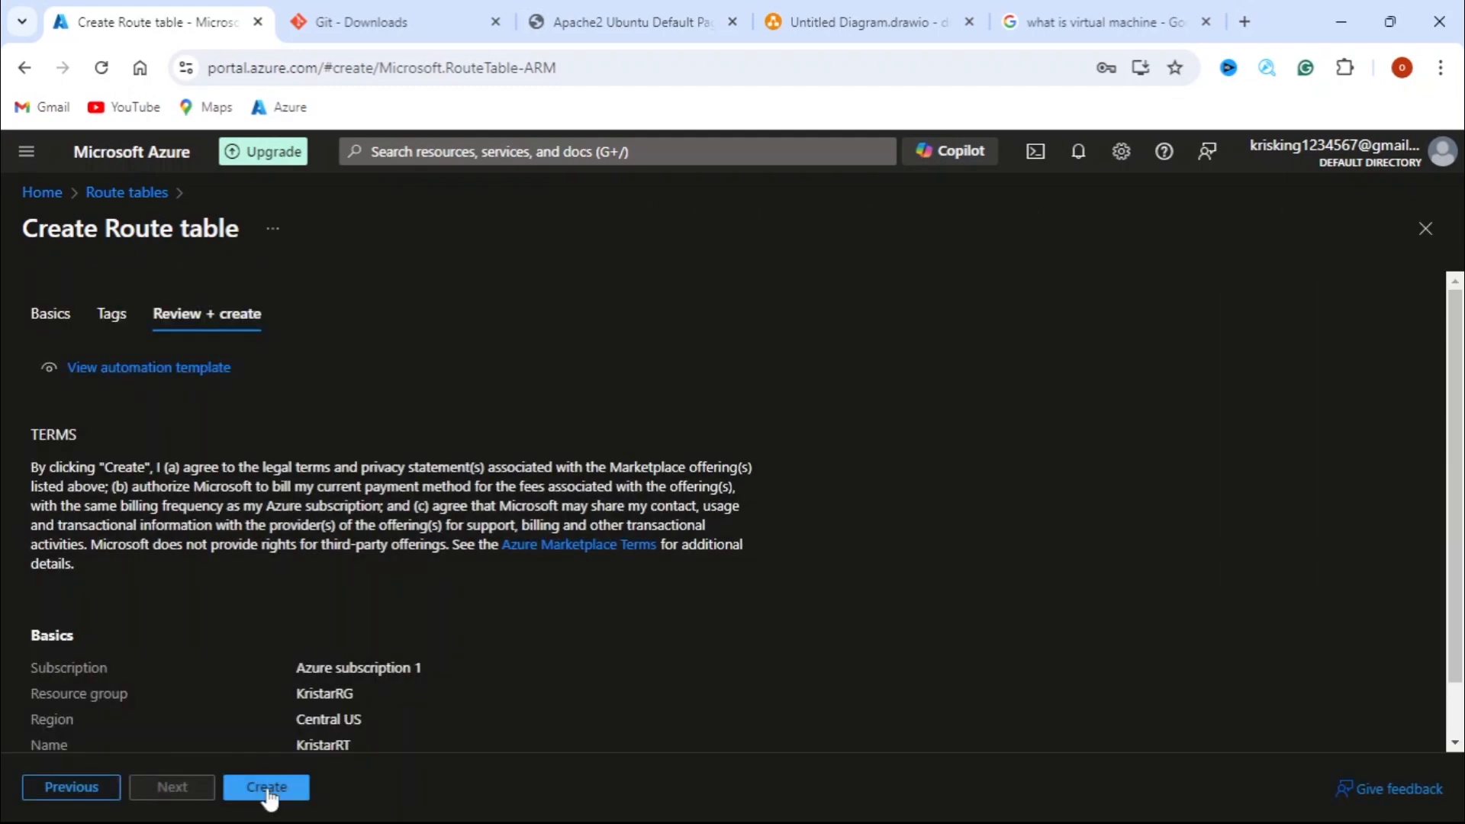
left_click(267, 788)
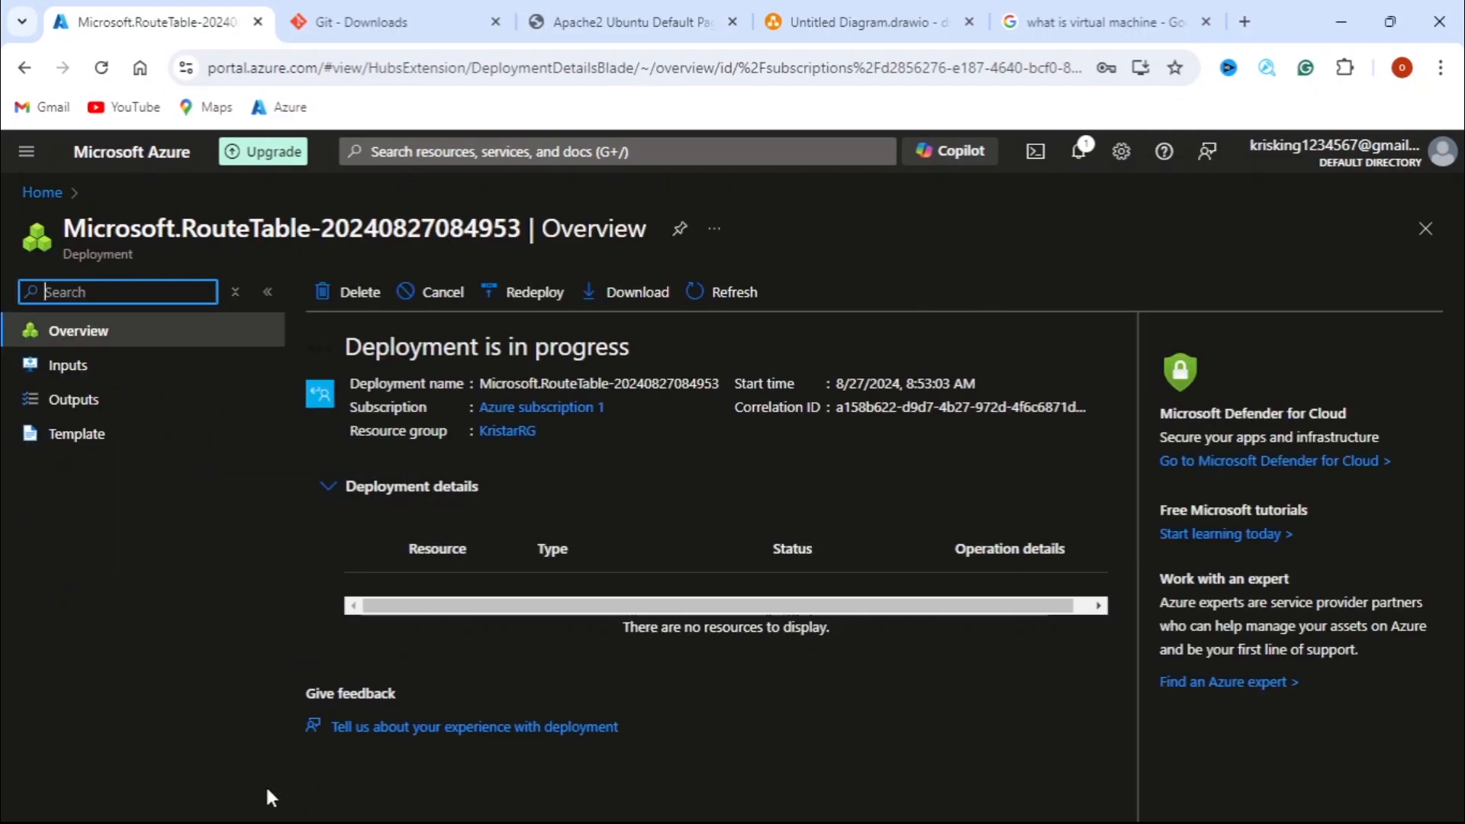
left_click(376, 589)
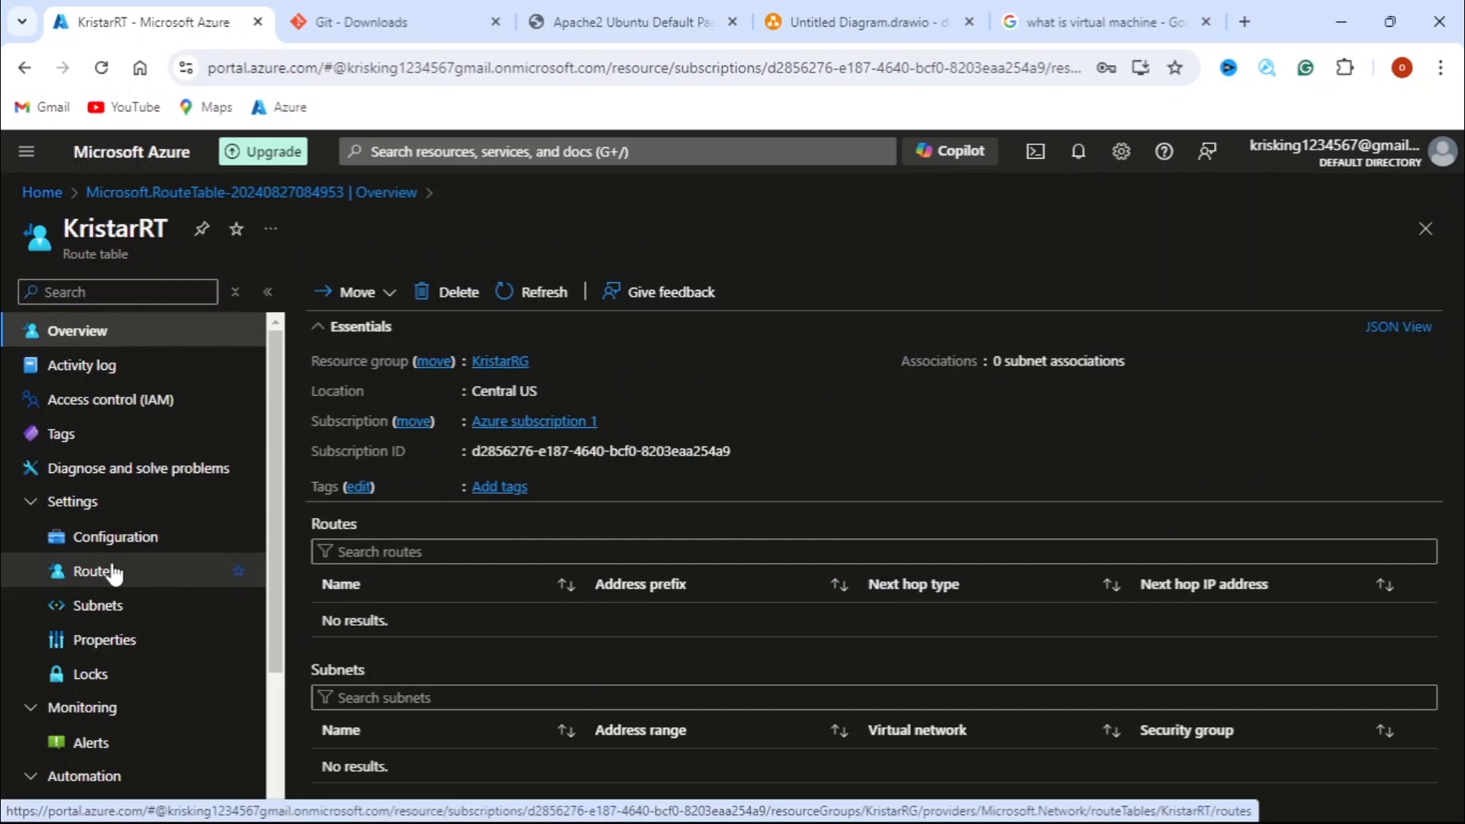
Start adding a route named KristarR to the route table, with IP Addresses as its destination type
left_click(94, 579)
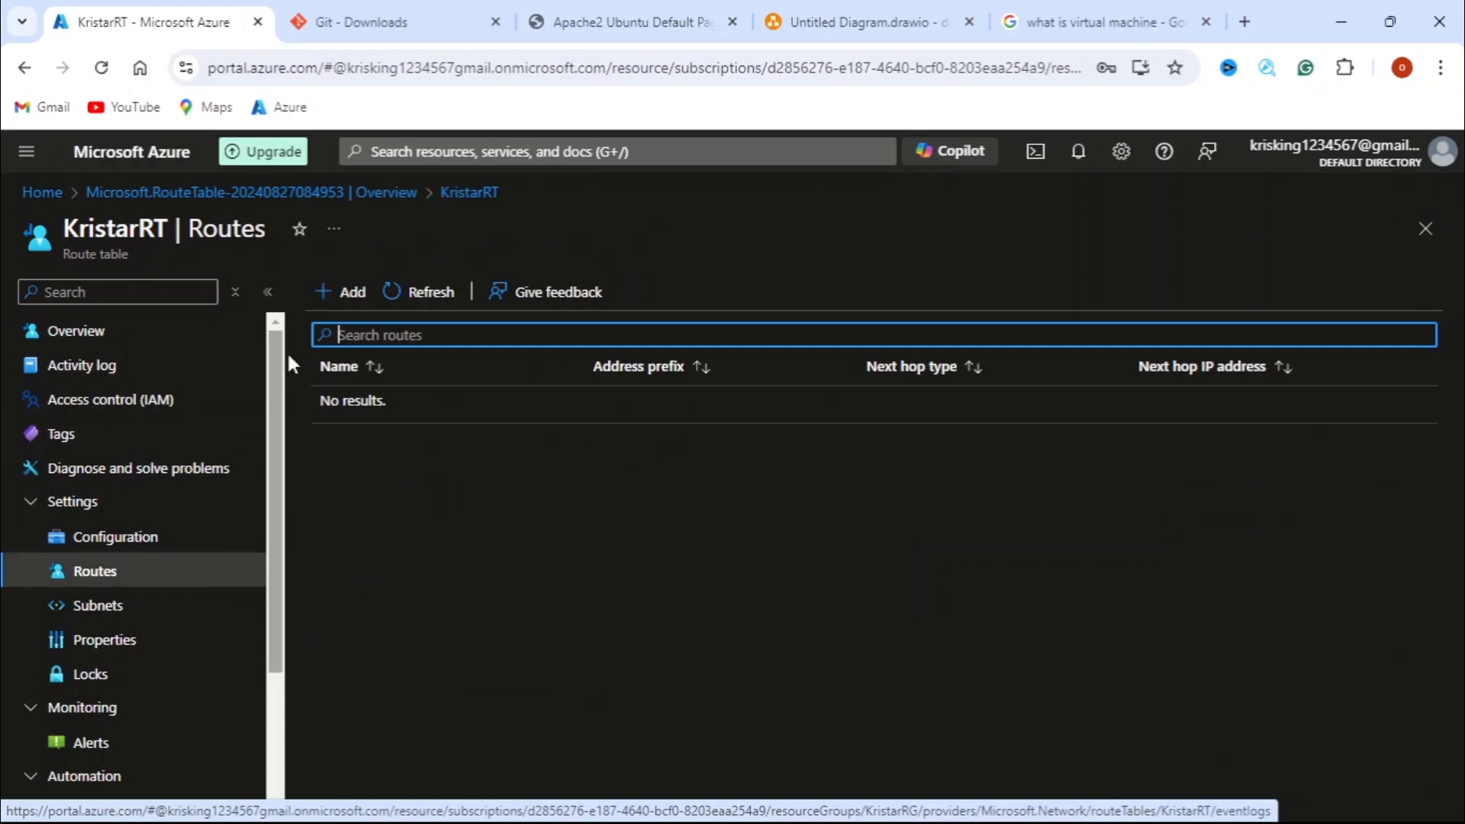
left_click(345, 296)
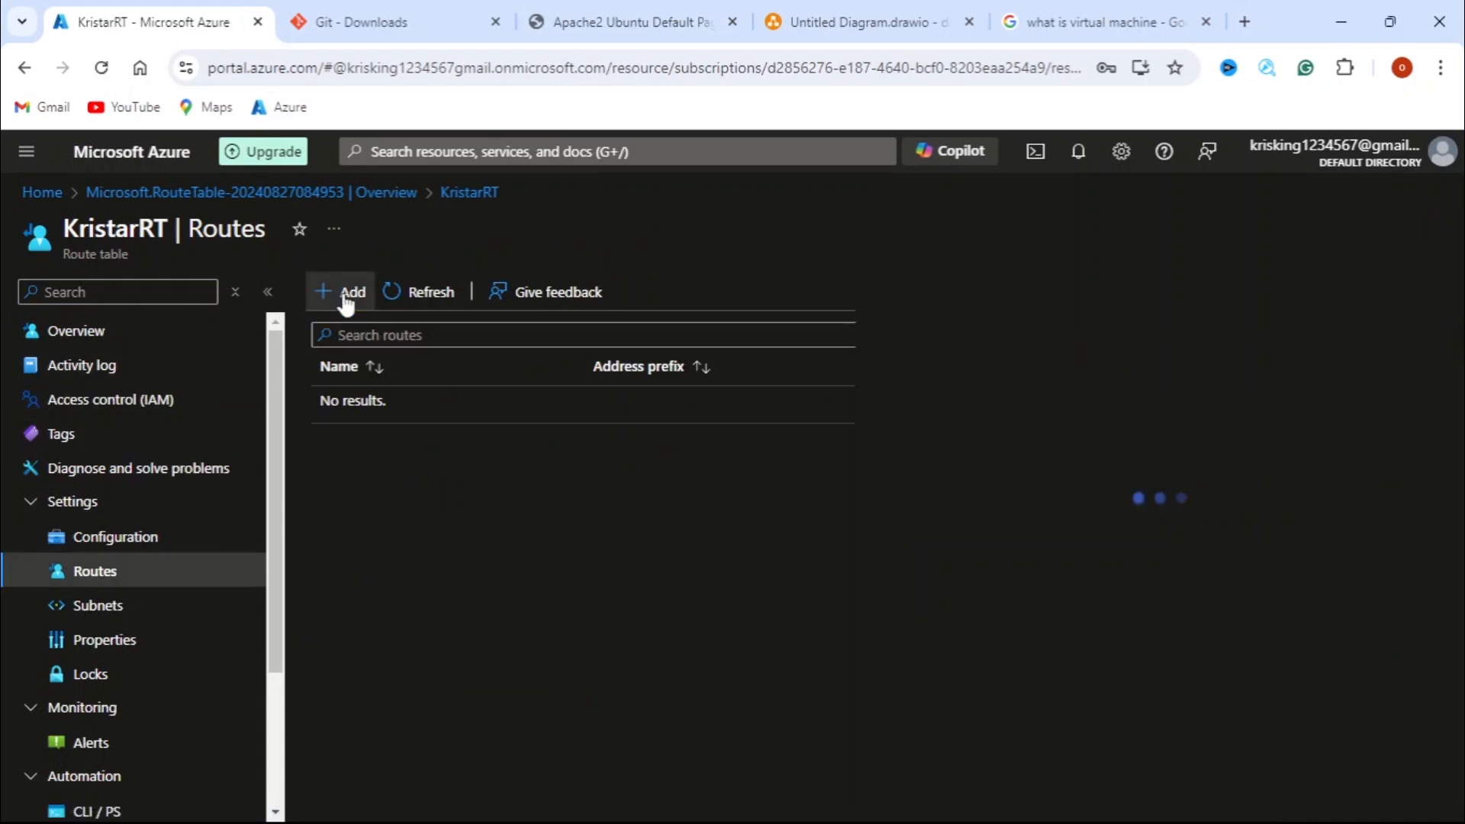
left_click(1013, 372)
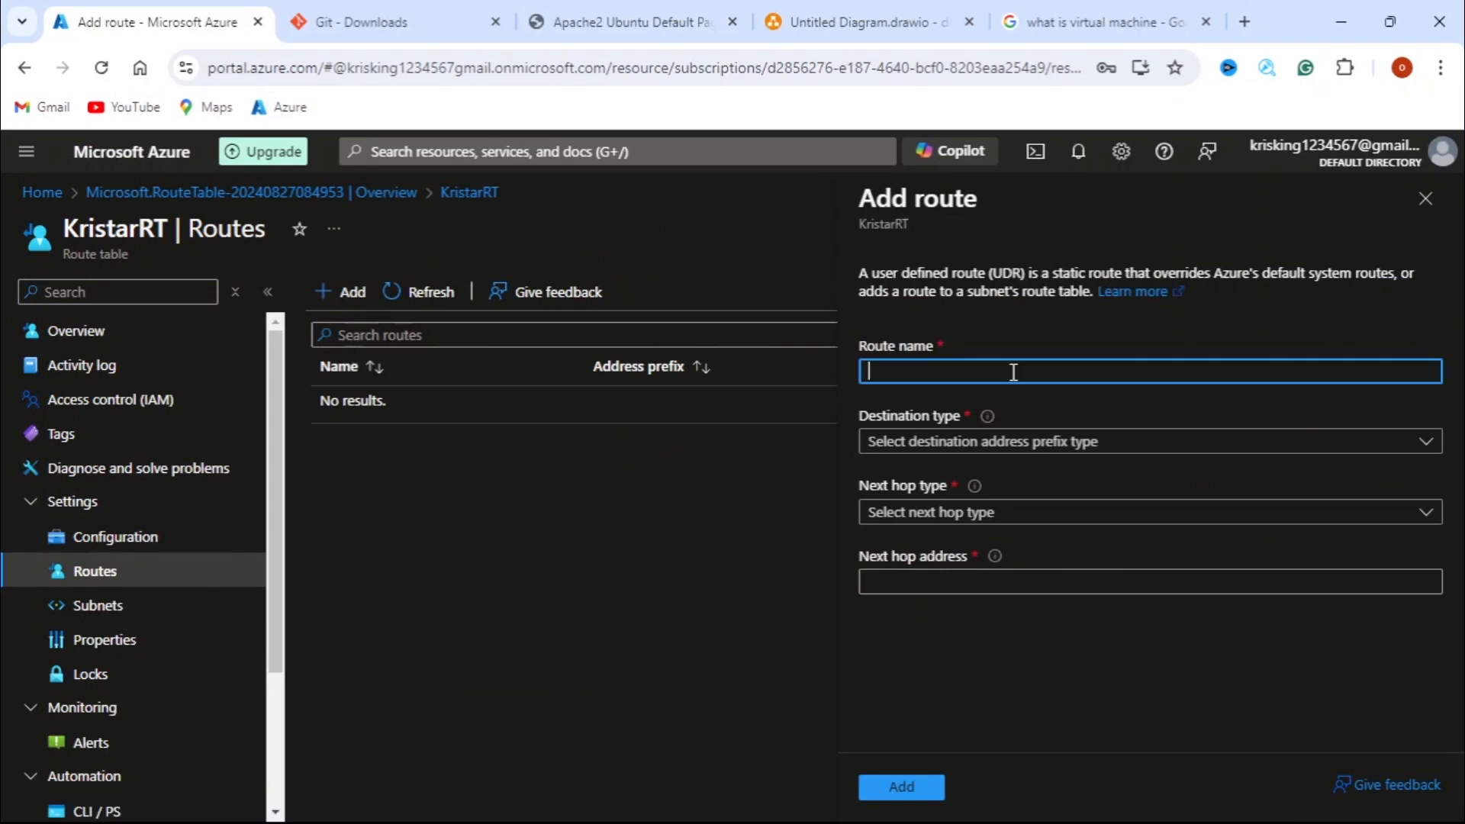
type("KristarR")
left_click(1423, 442)
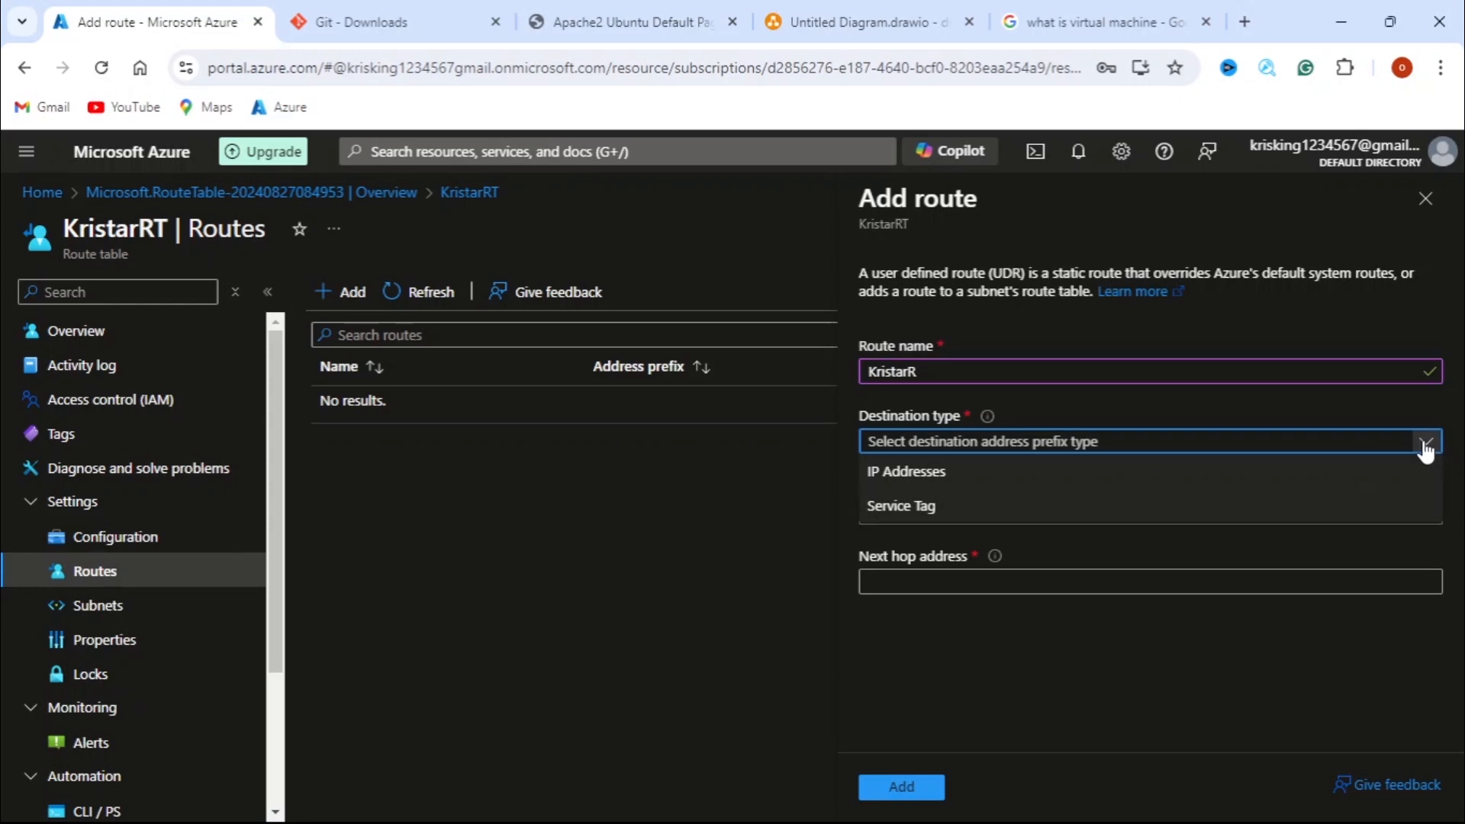
left_click(1258, 480)
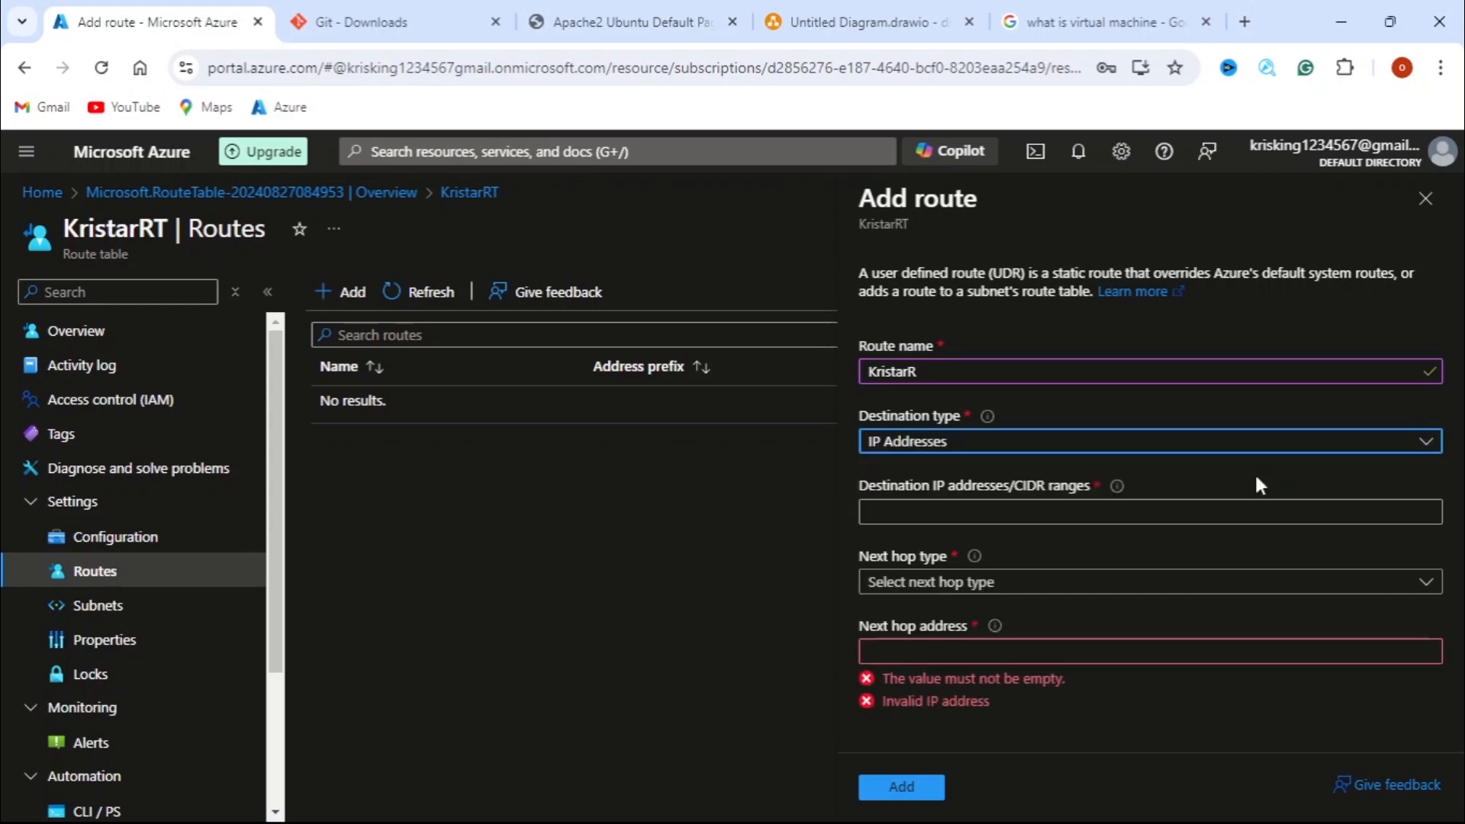
Set the route's destination IP address range to 0.0.0.0/0
left_click(1384, 511)
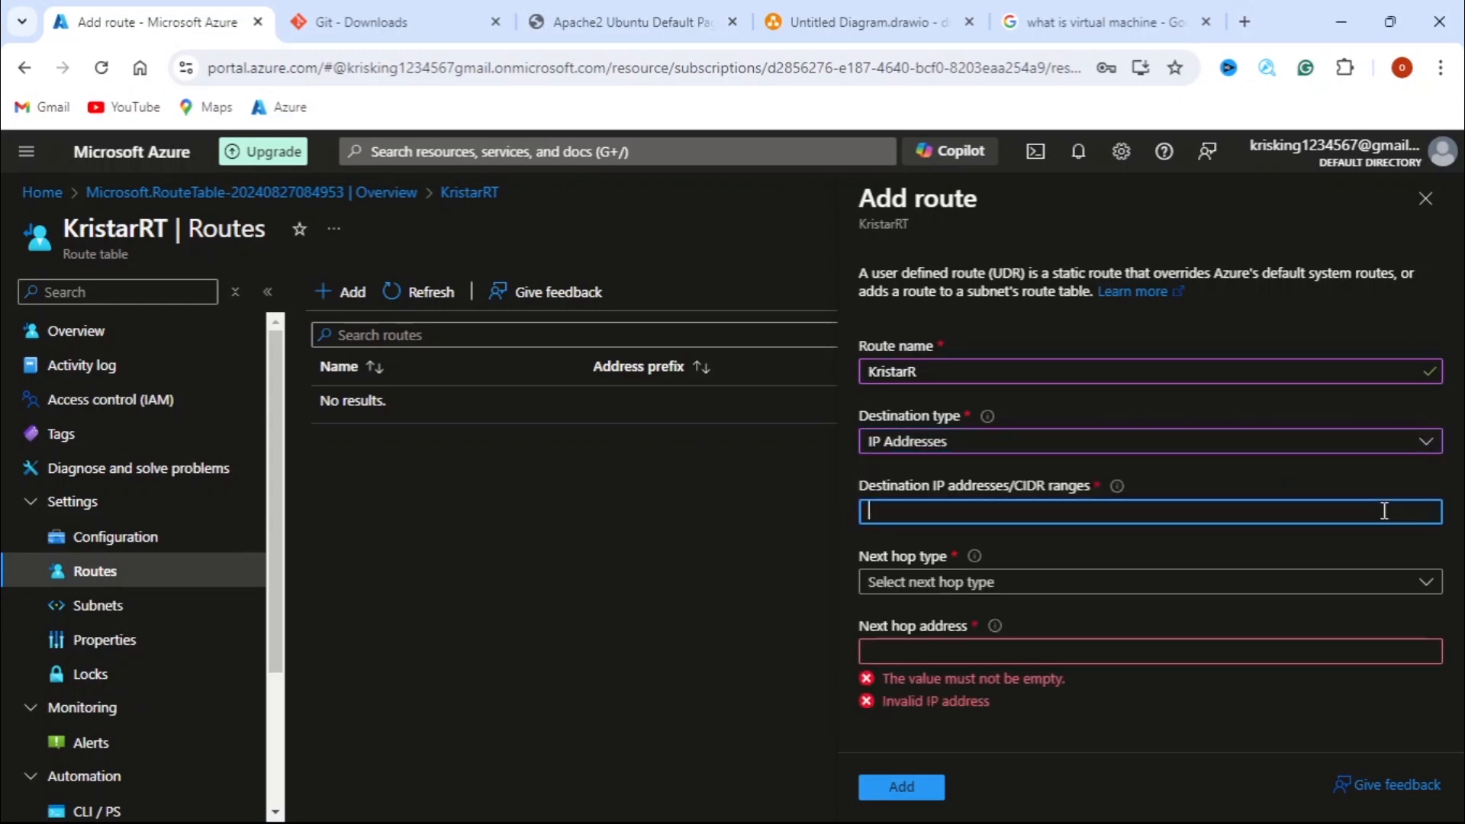
type("0")
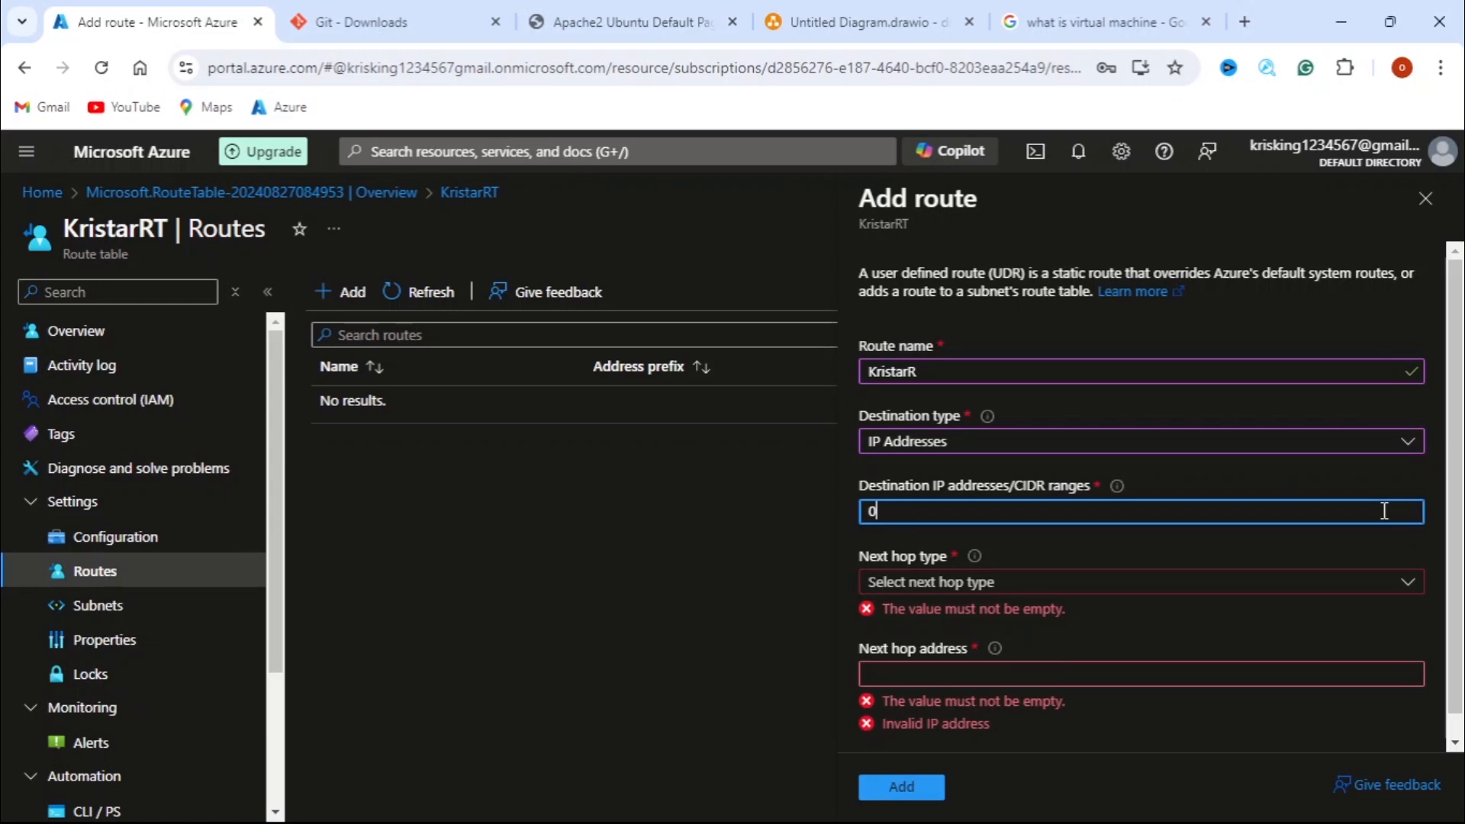
type(".0")
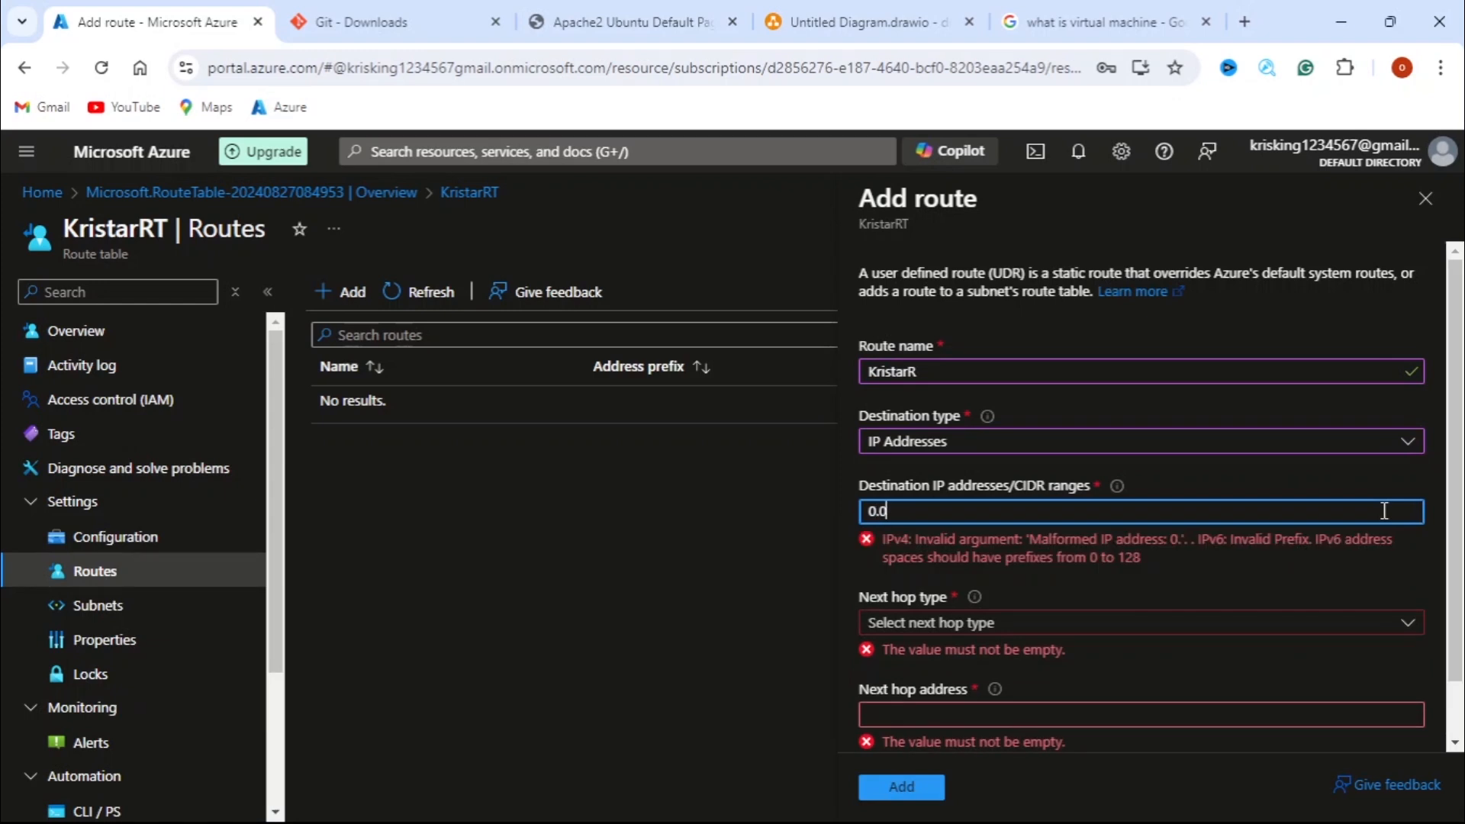
type(".0")
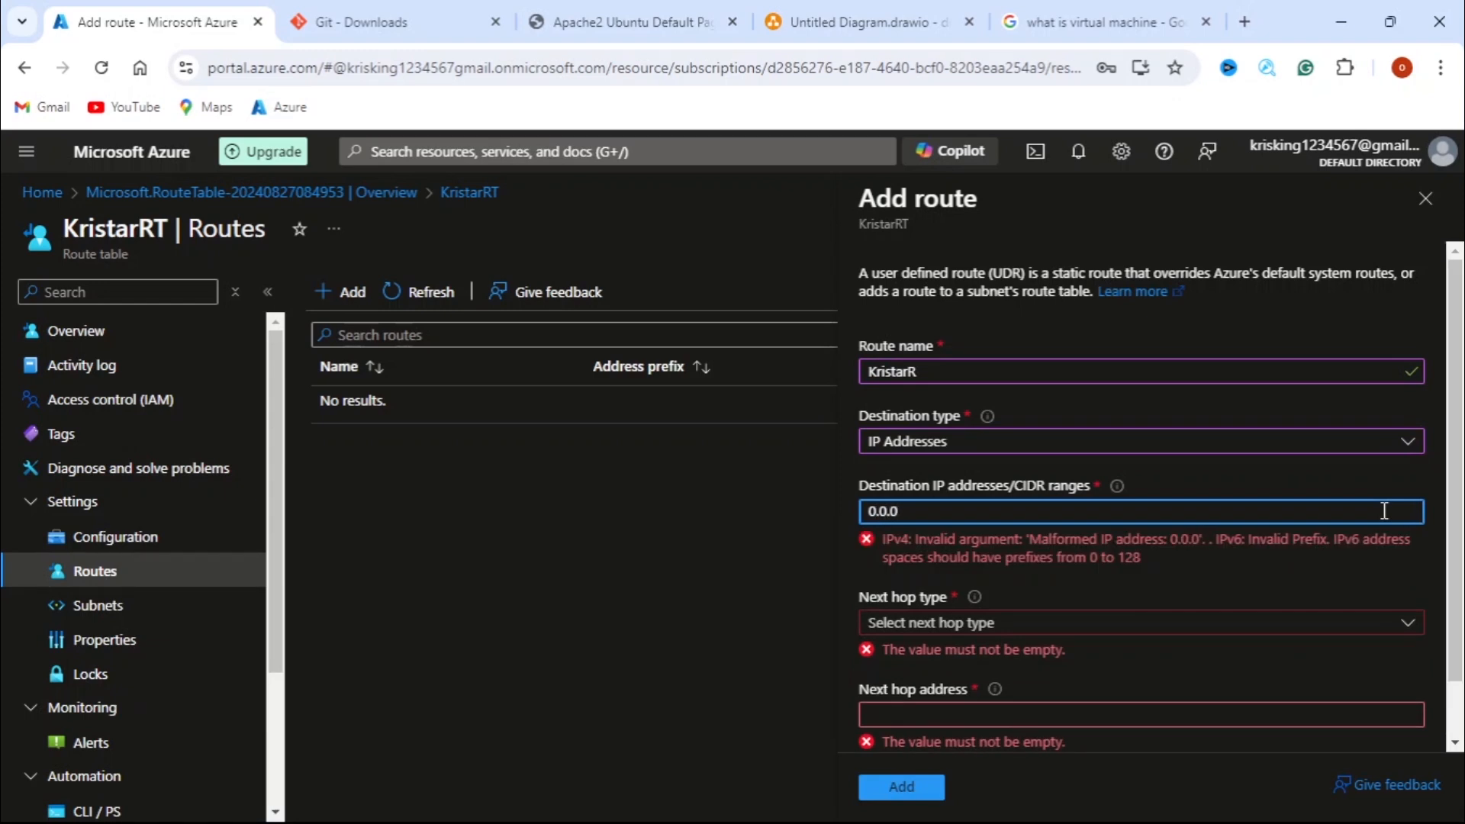
type(".0")
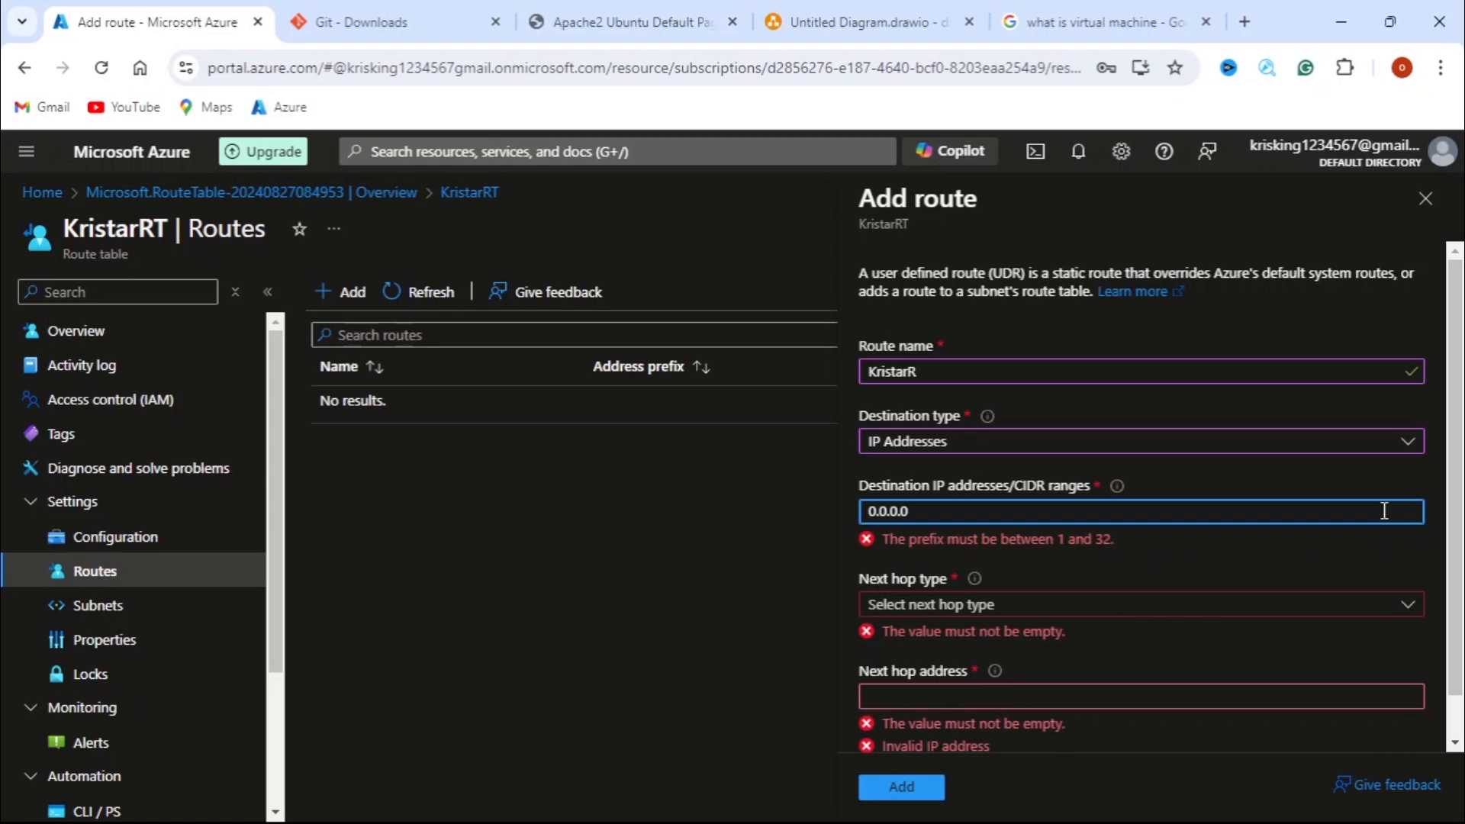
type("/0")
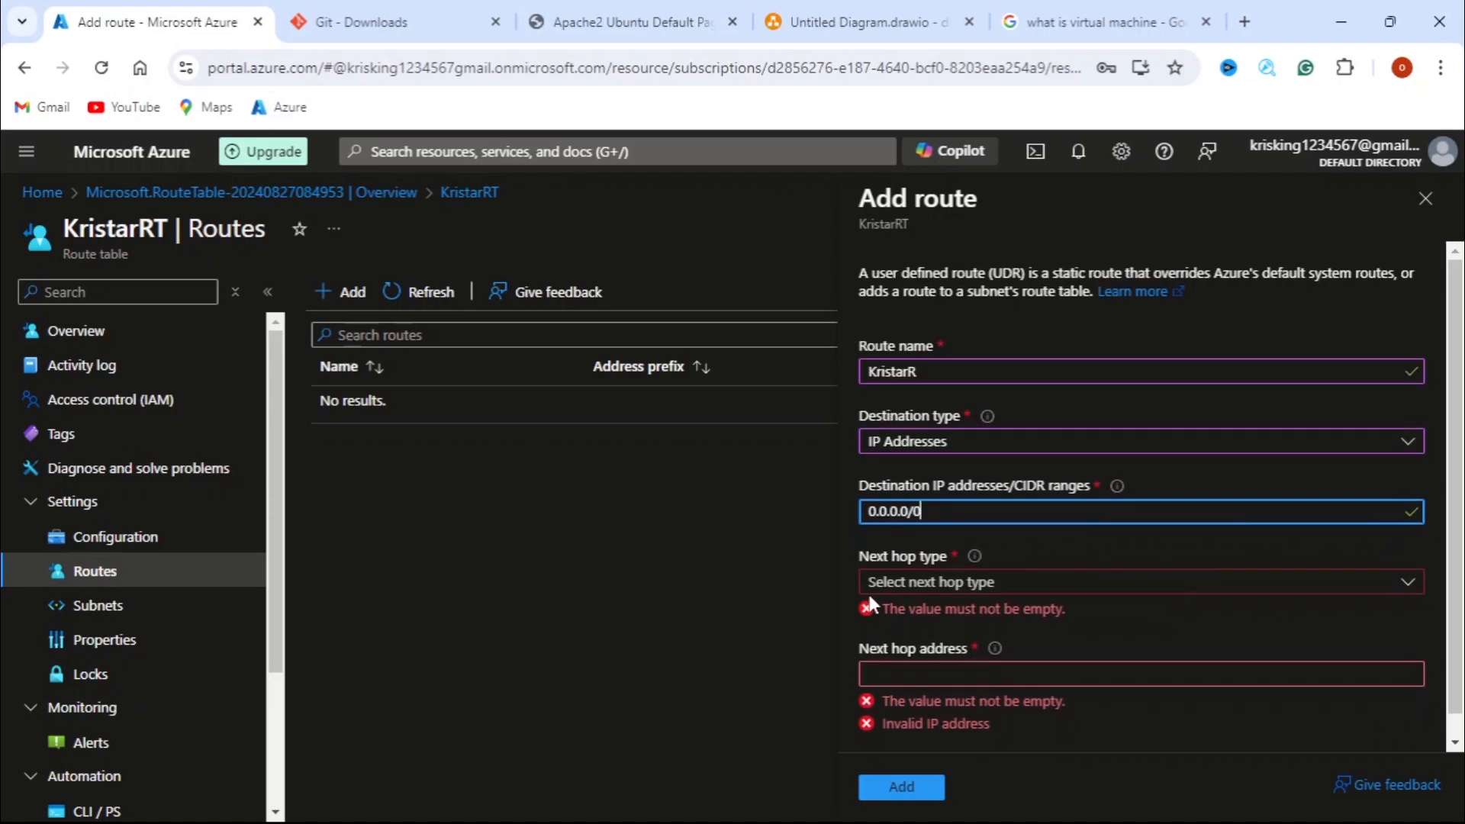
Set the next hop type to Internet and add the route to the table
left_click(1407, 586)
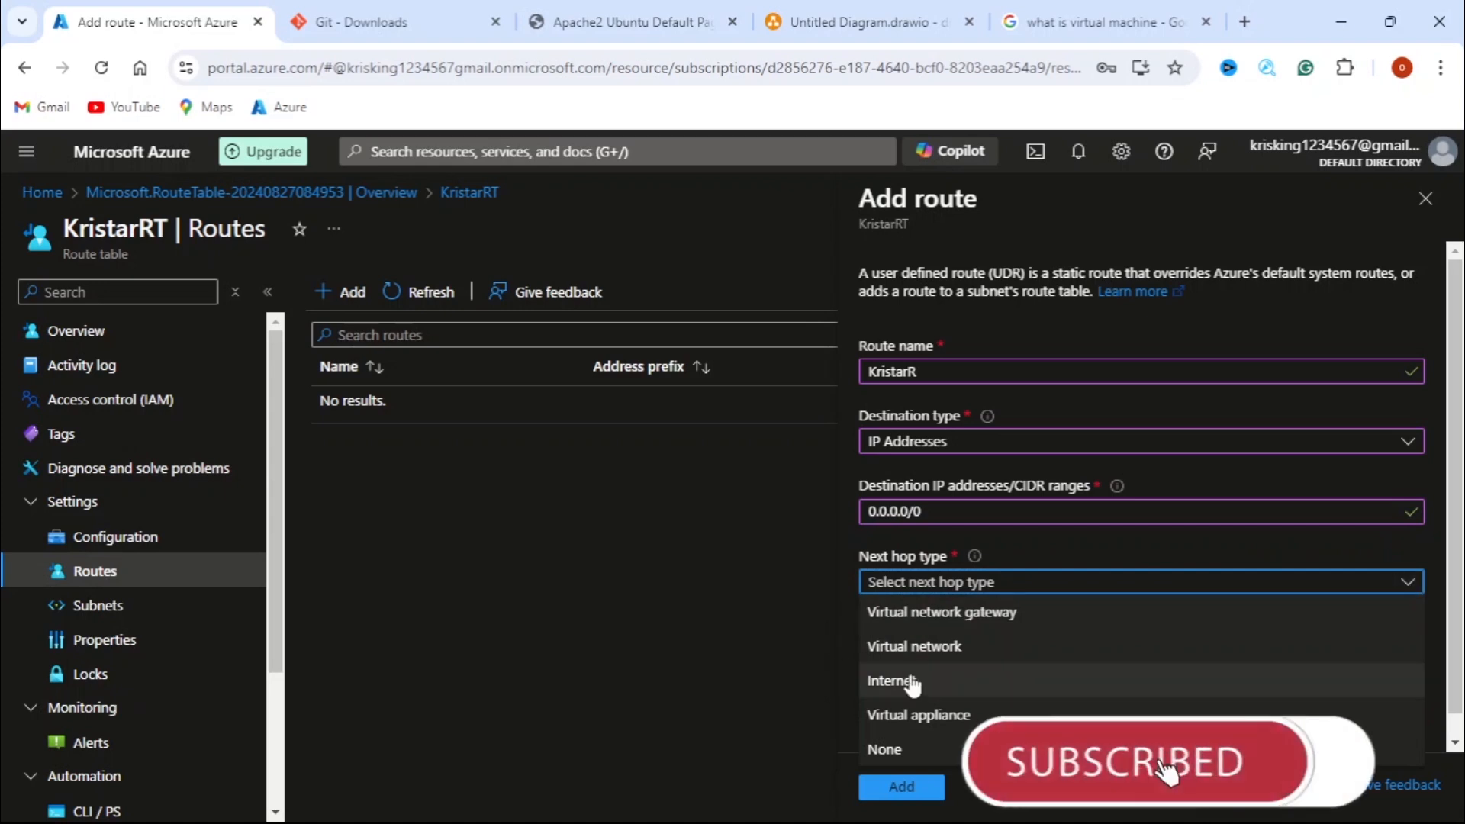
left_click(918, 683)
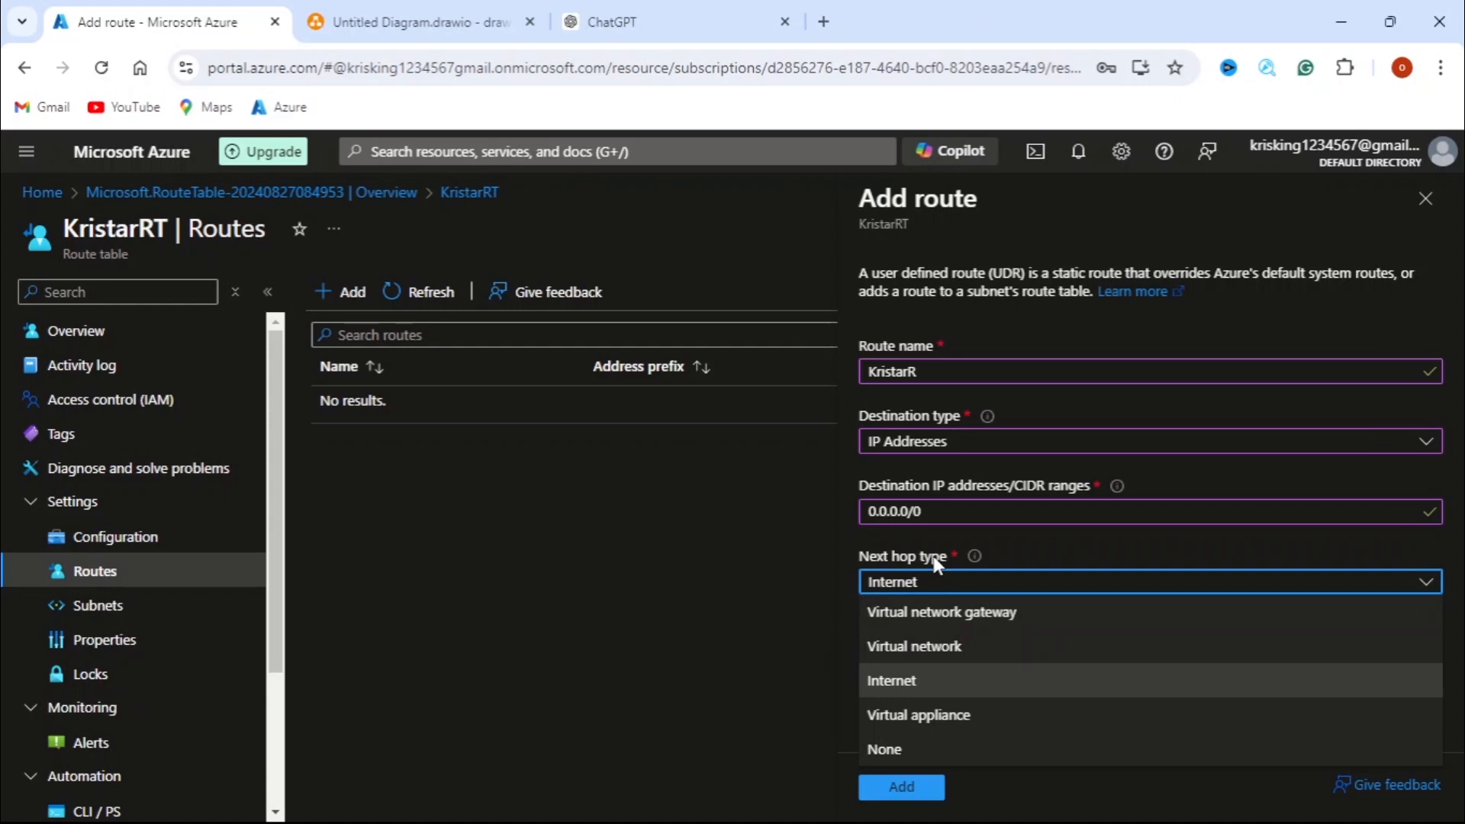
left_click(930, 687)
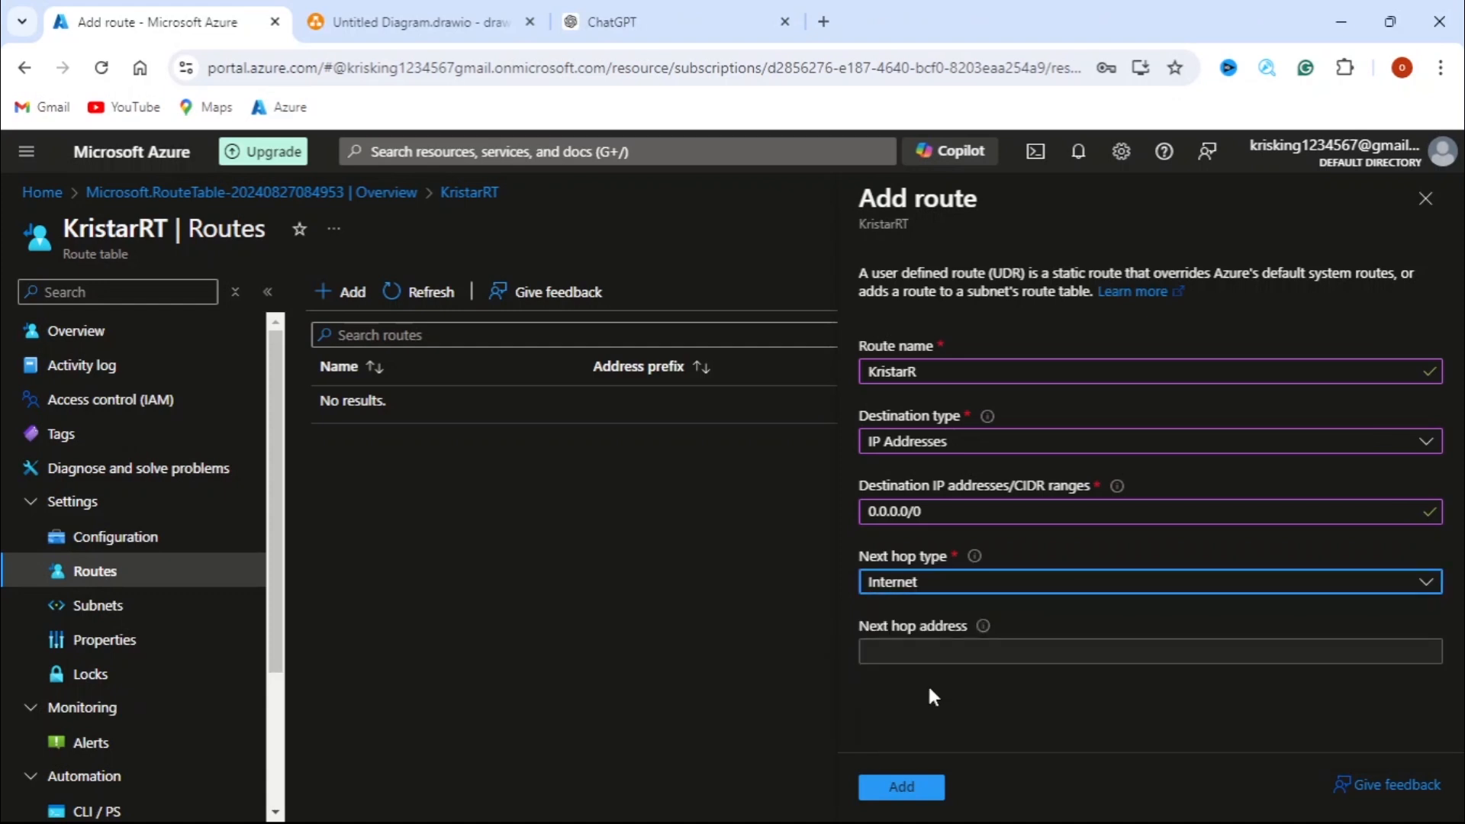
left_click(895, 790)
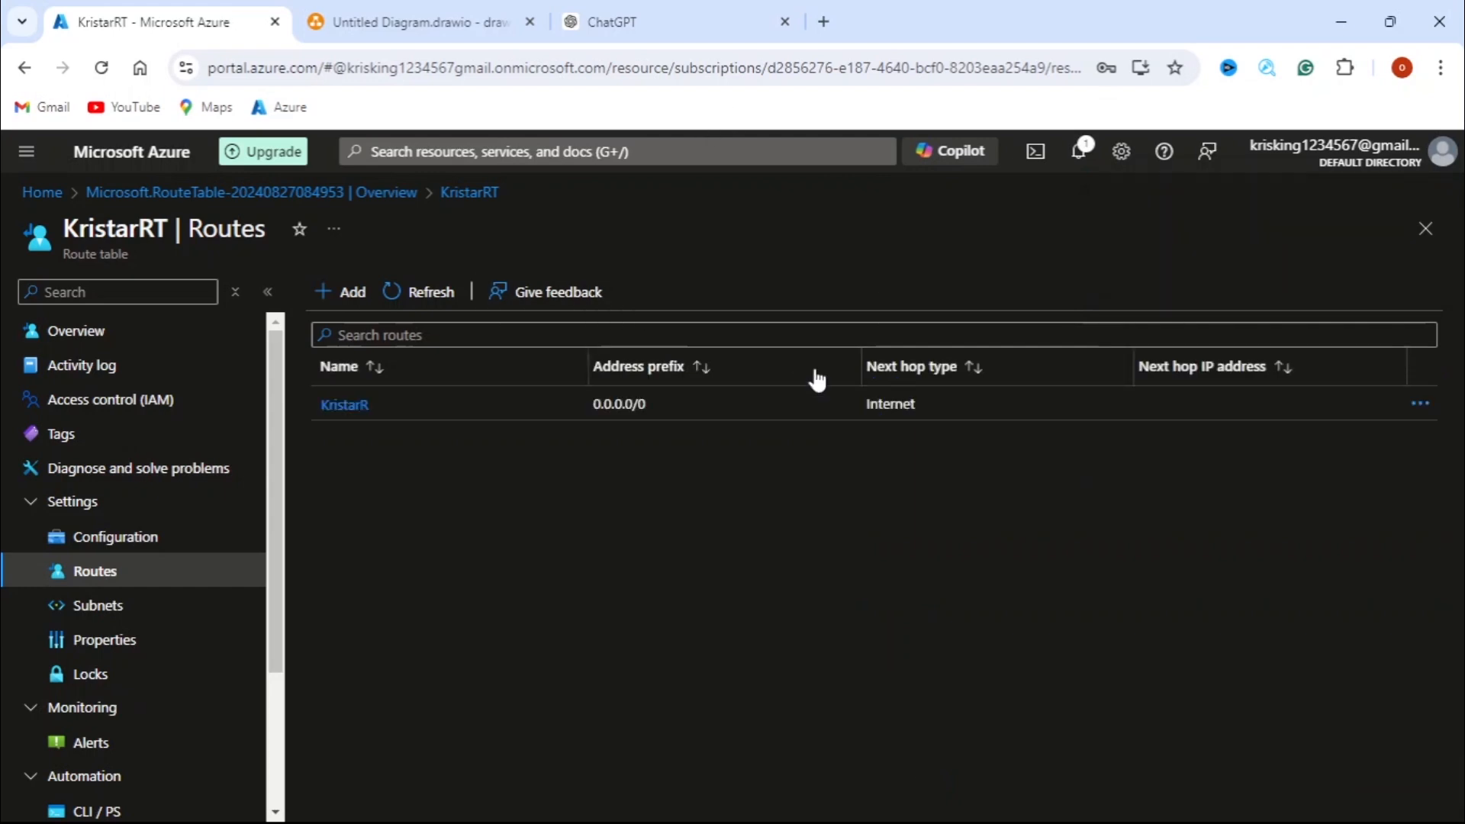
View the settings of the KristarR route and return to the KristarRT overview
left_click(338, 406)
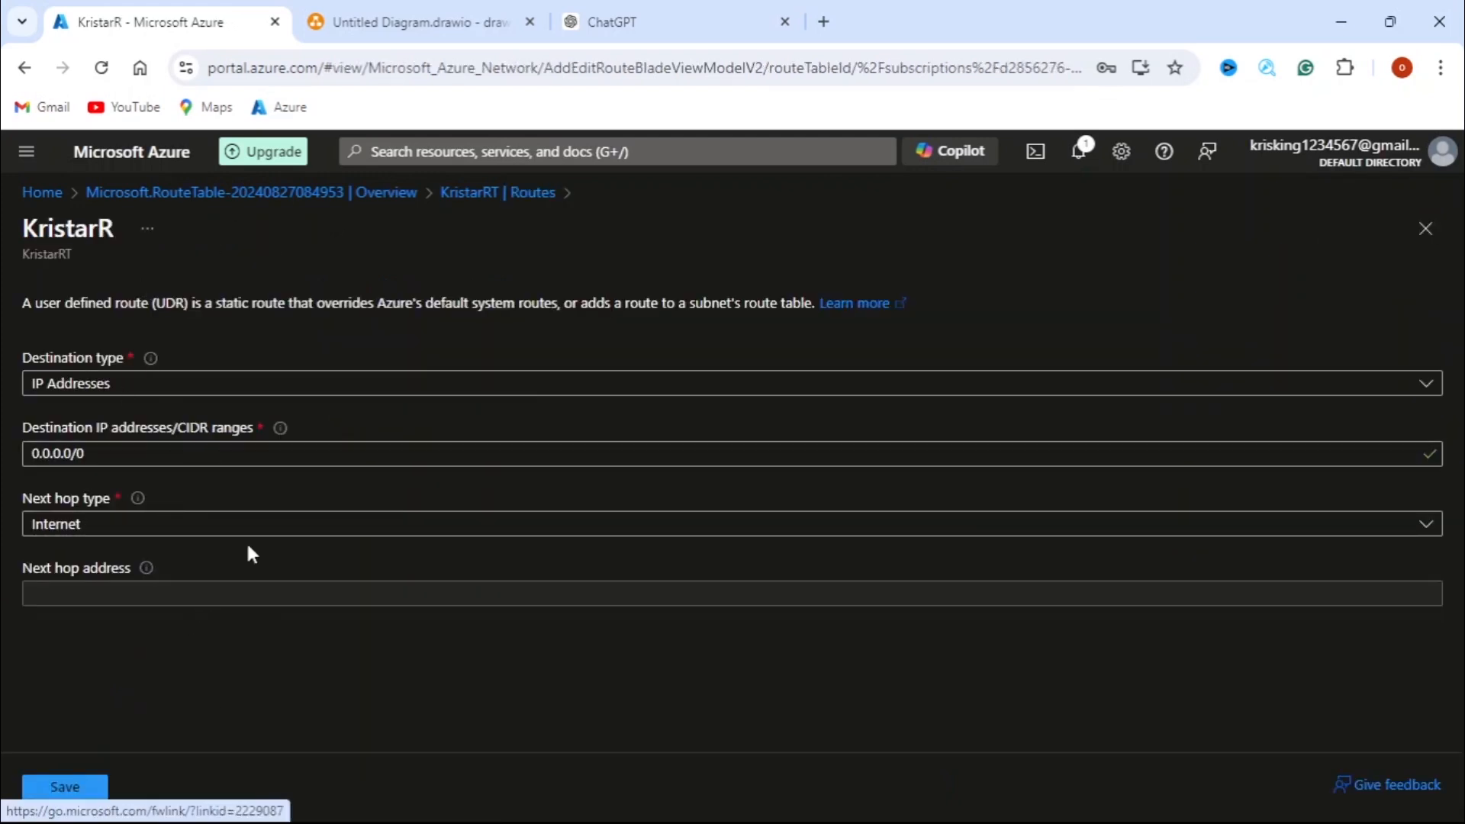
left_click(314, 200)
left_click(423, 585)
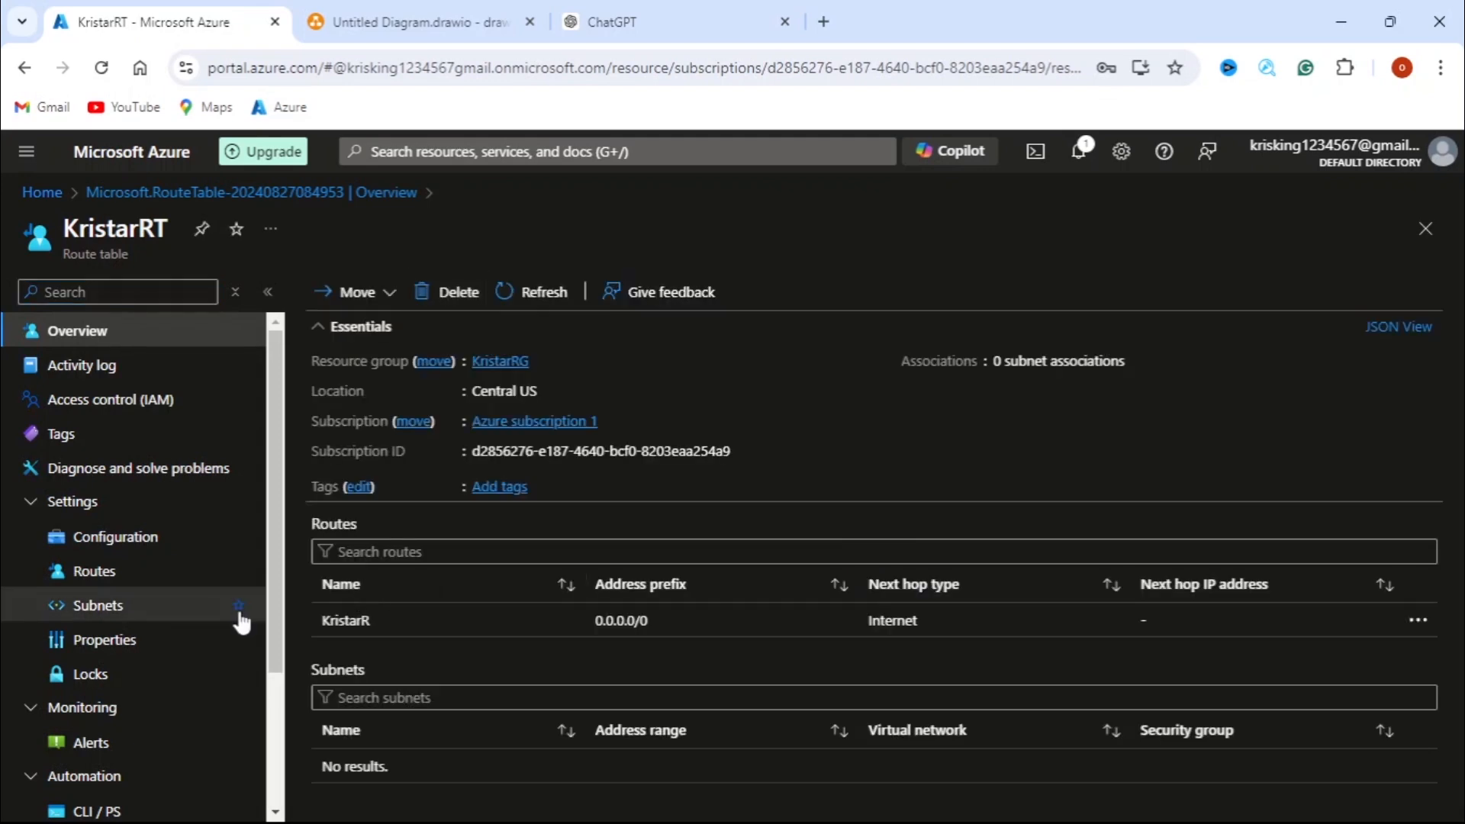
Check the route table's effective routes and its selectable subnets, including a look at the subnet associations
scroll(235, 620, "down", 3)
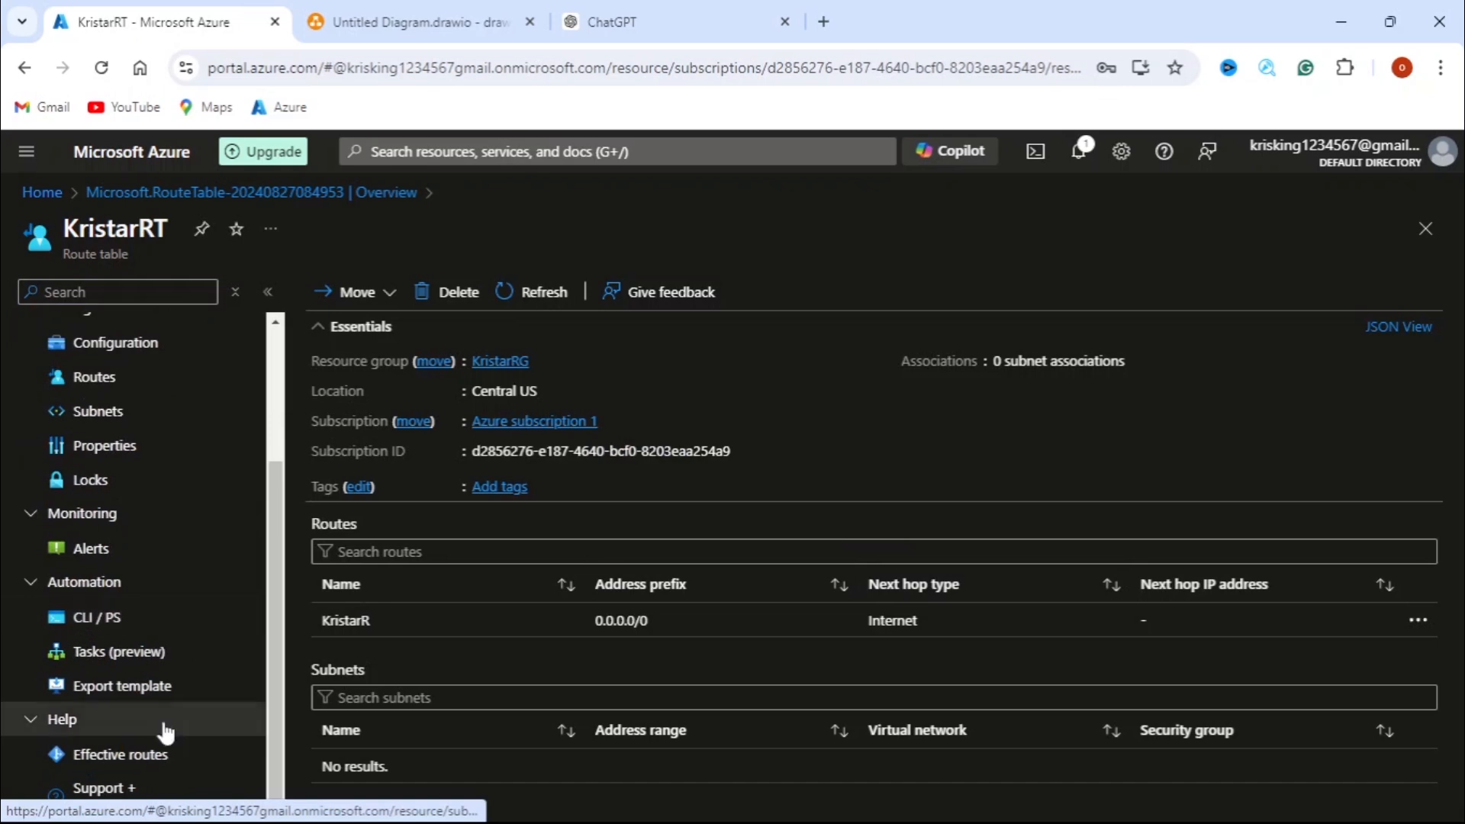
left_click(120, 755)
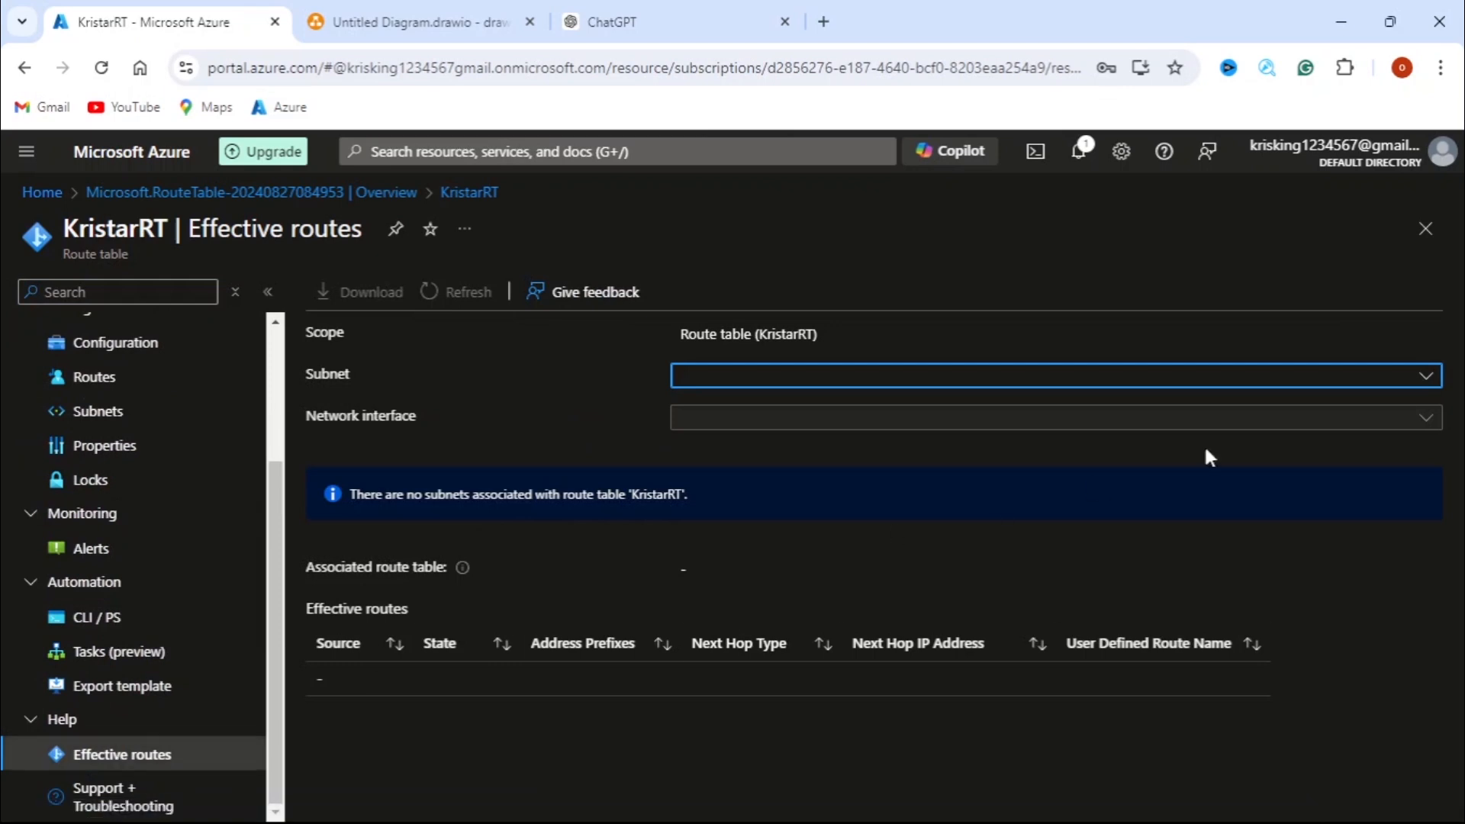
left_click(1426, 377)
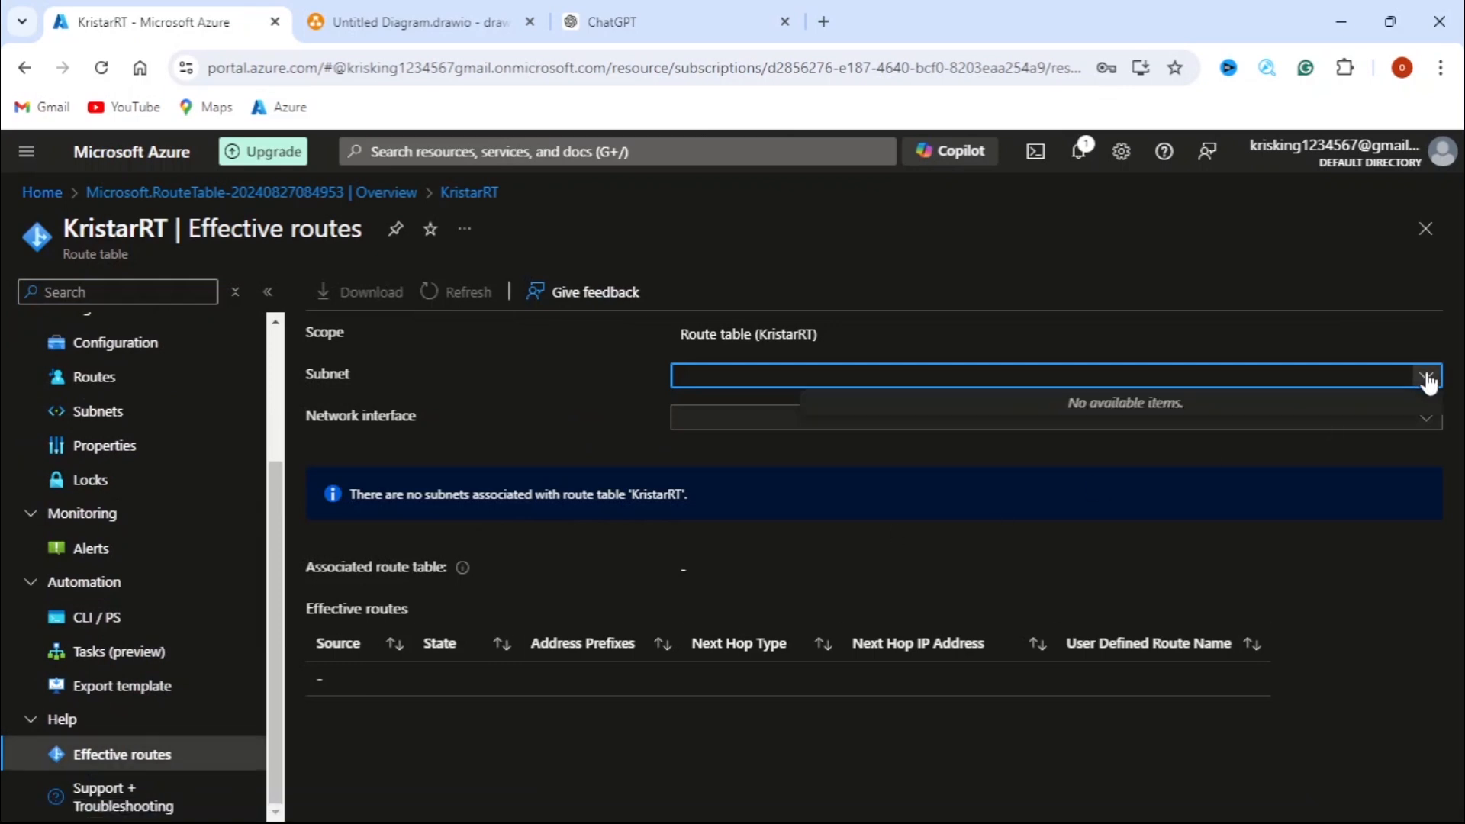
left_click(1427, 378)
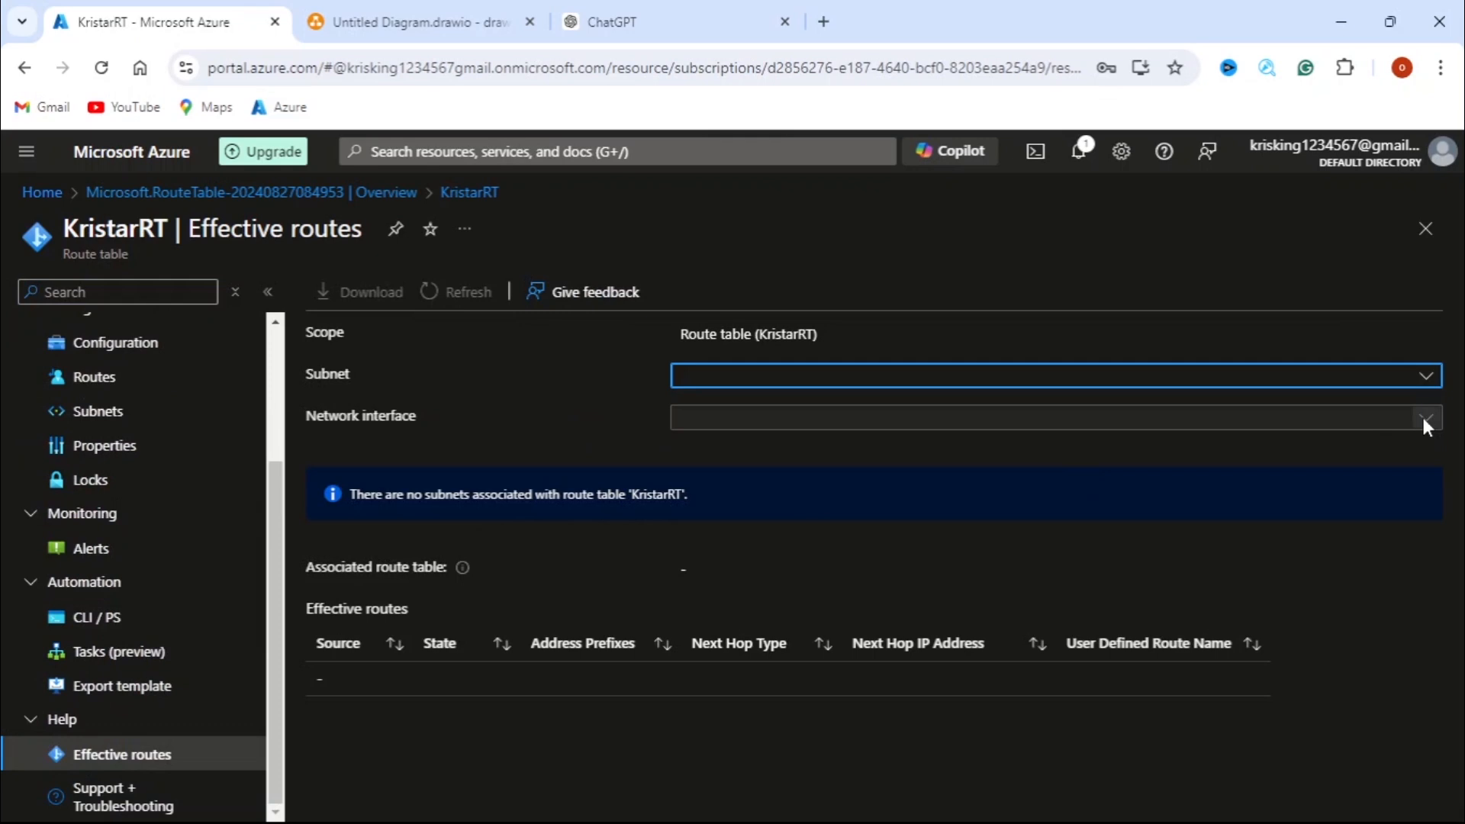
left_click(95, 416)
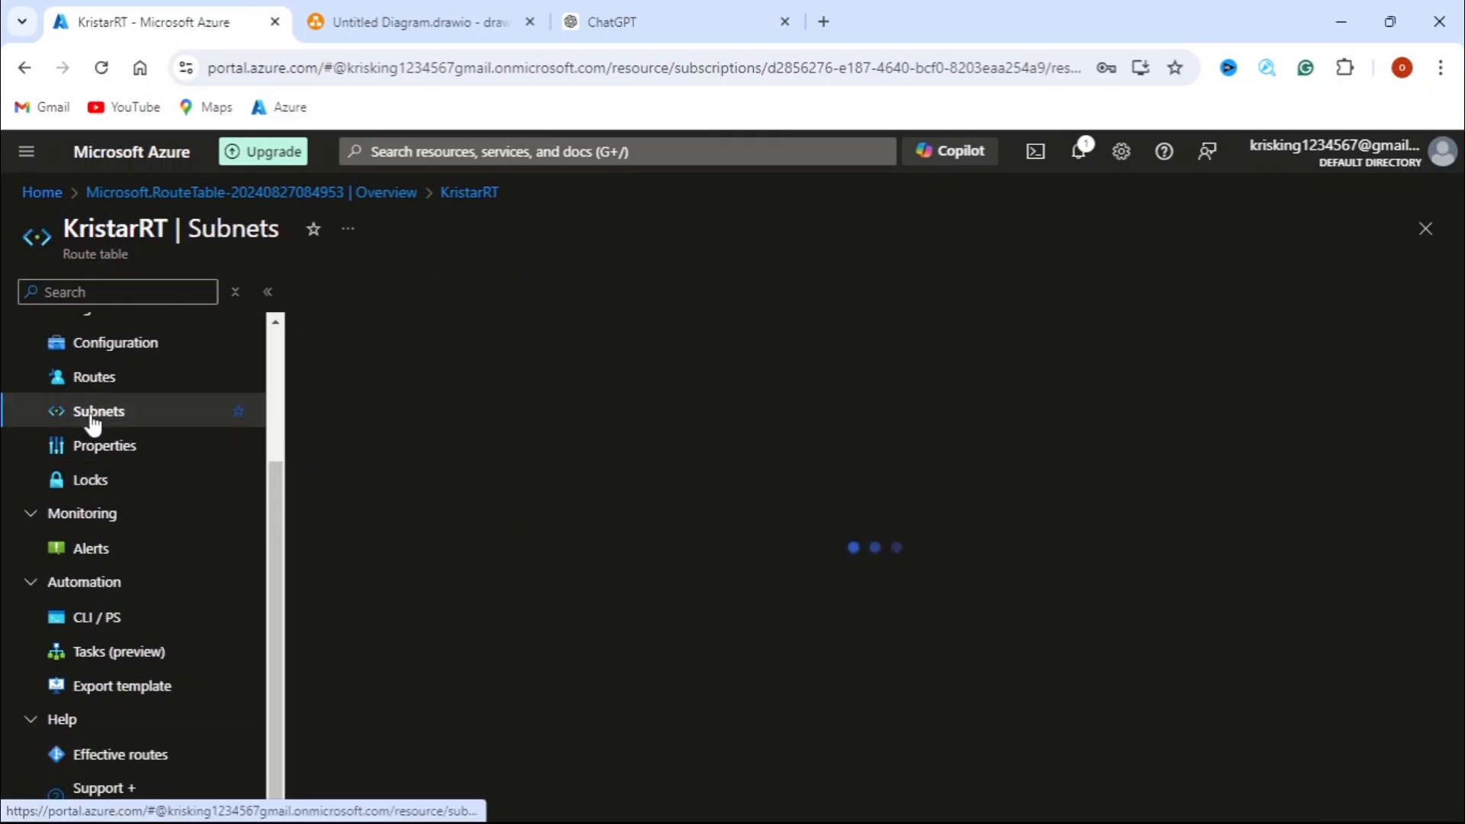
left_click(118, 765)
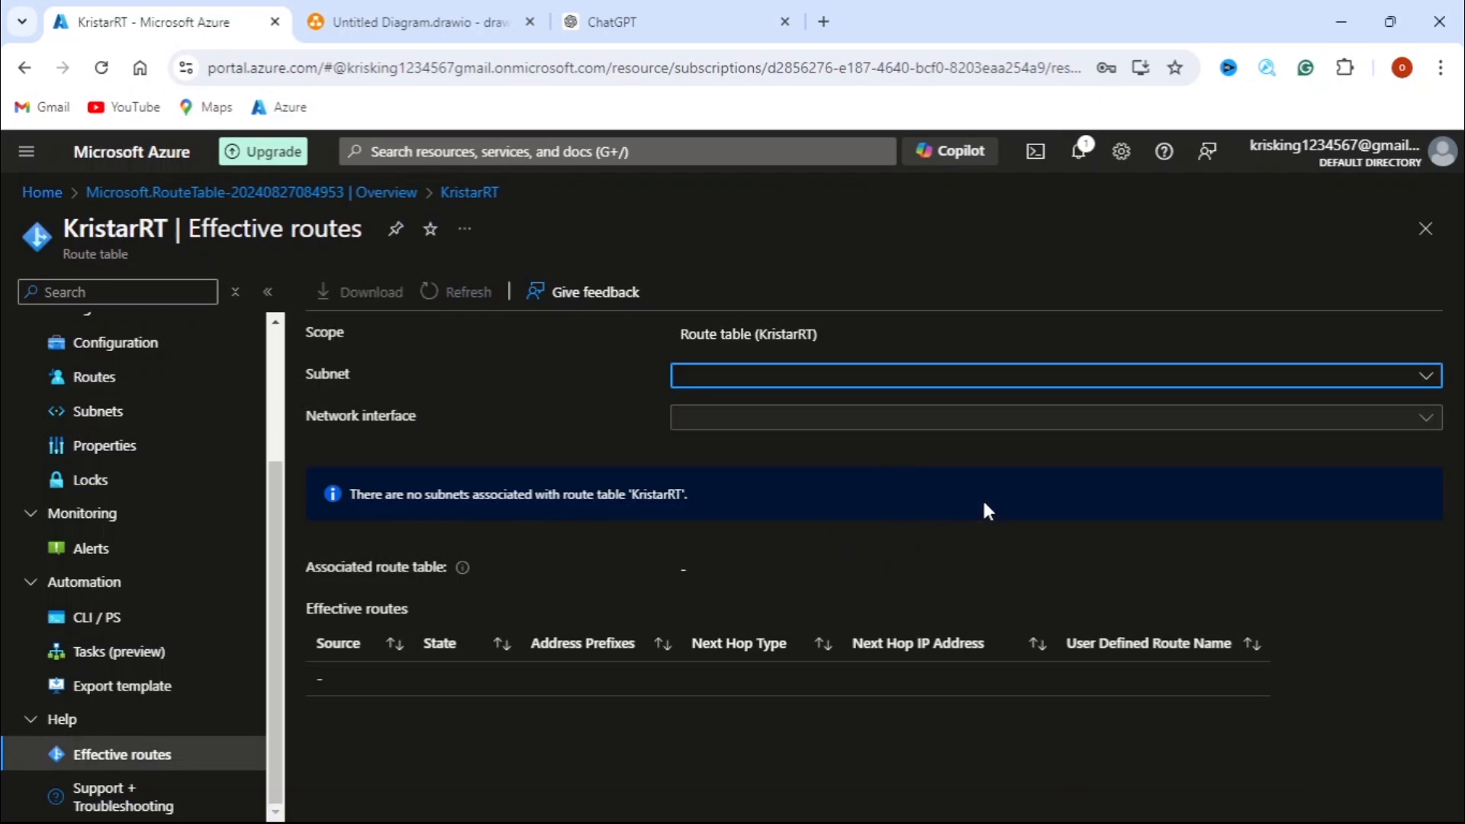
Associate the route table with the subnet KristarSubNet in the virtual network KristarVnet
left_click(92, 417)
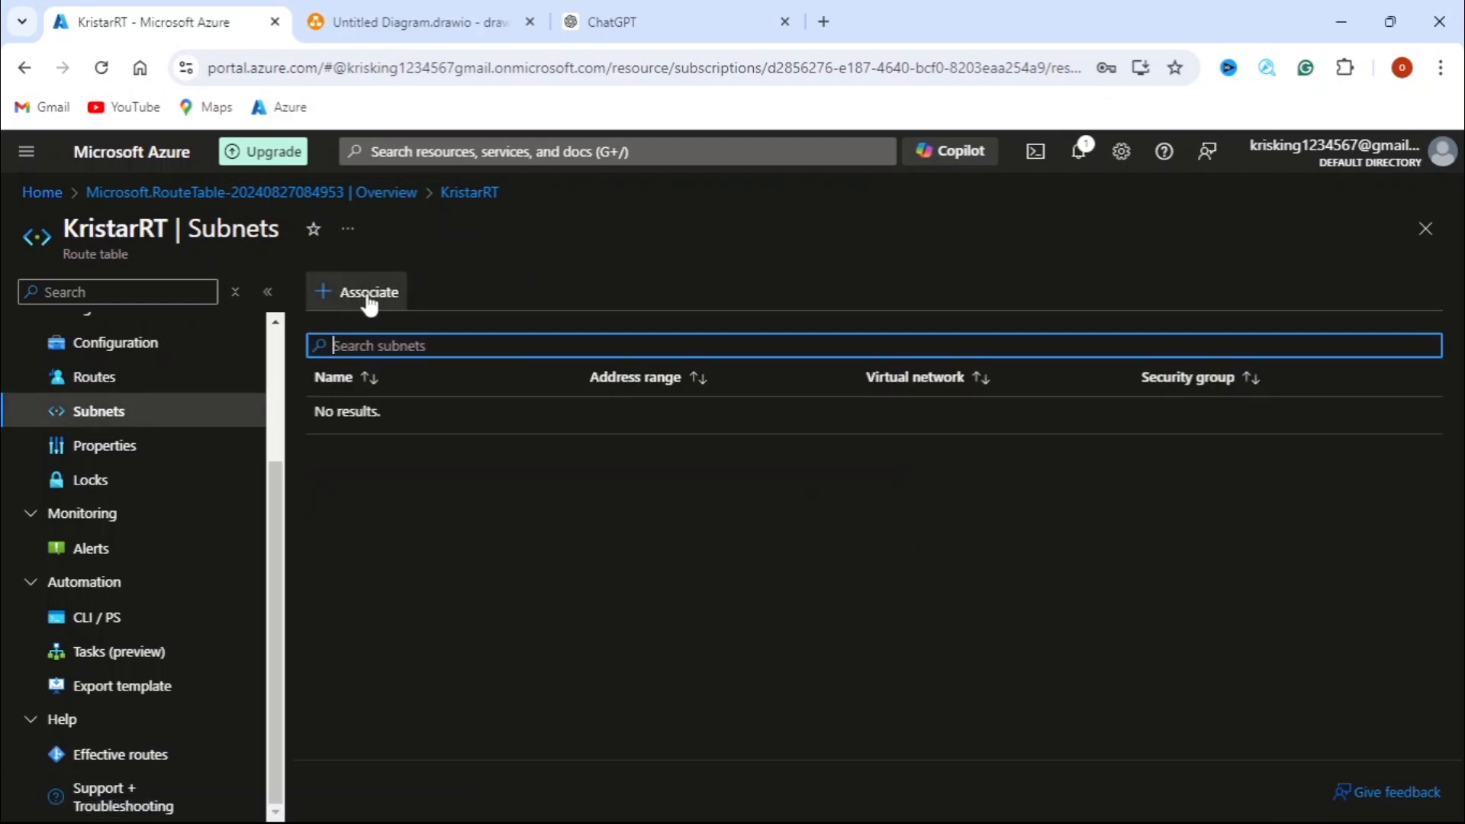
left_click(369, 298)
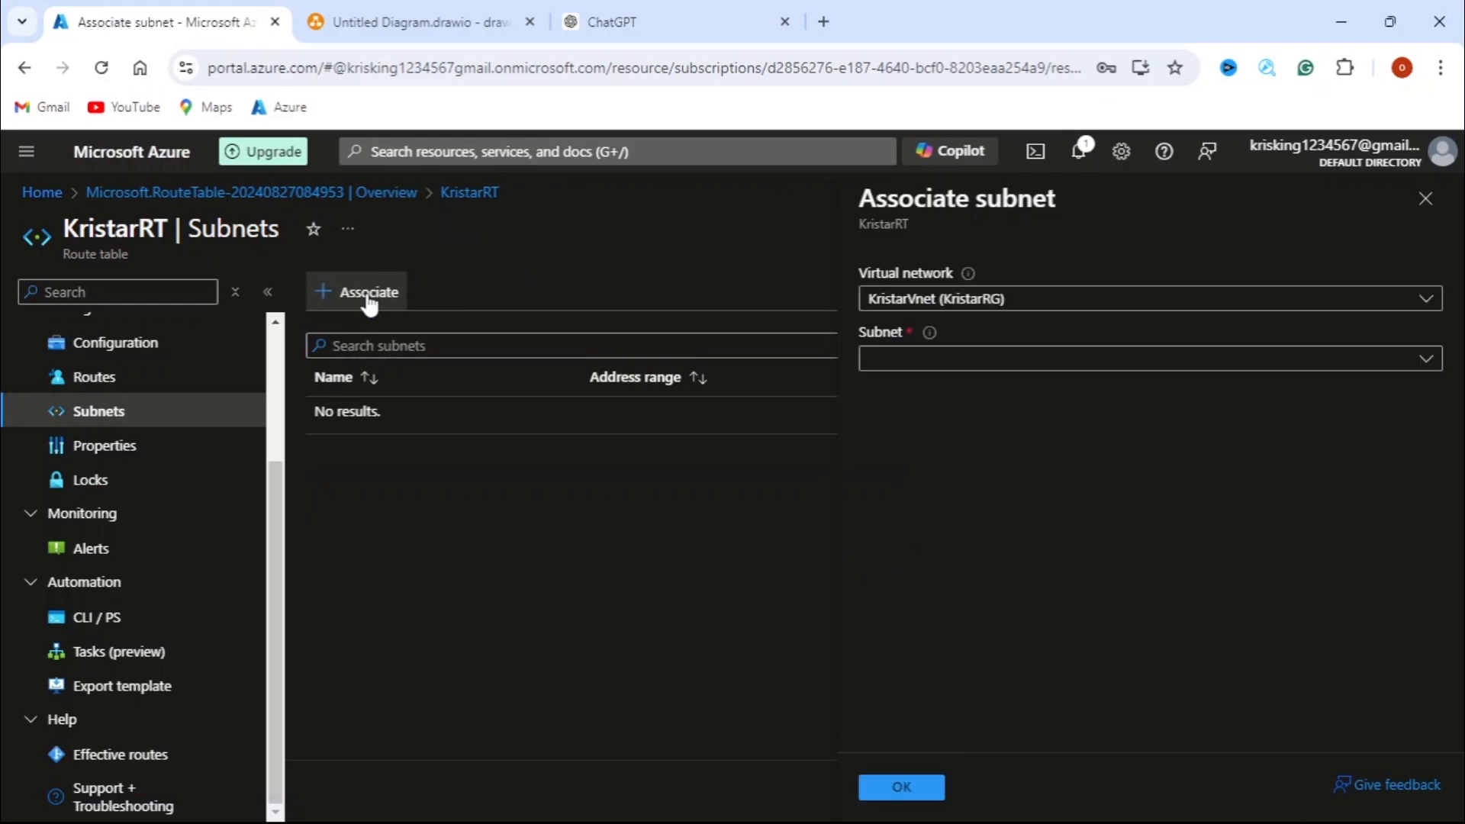
left_click(1424, 303)
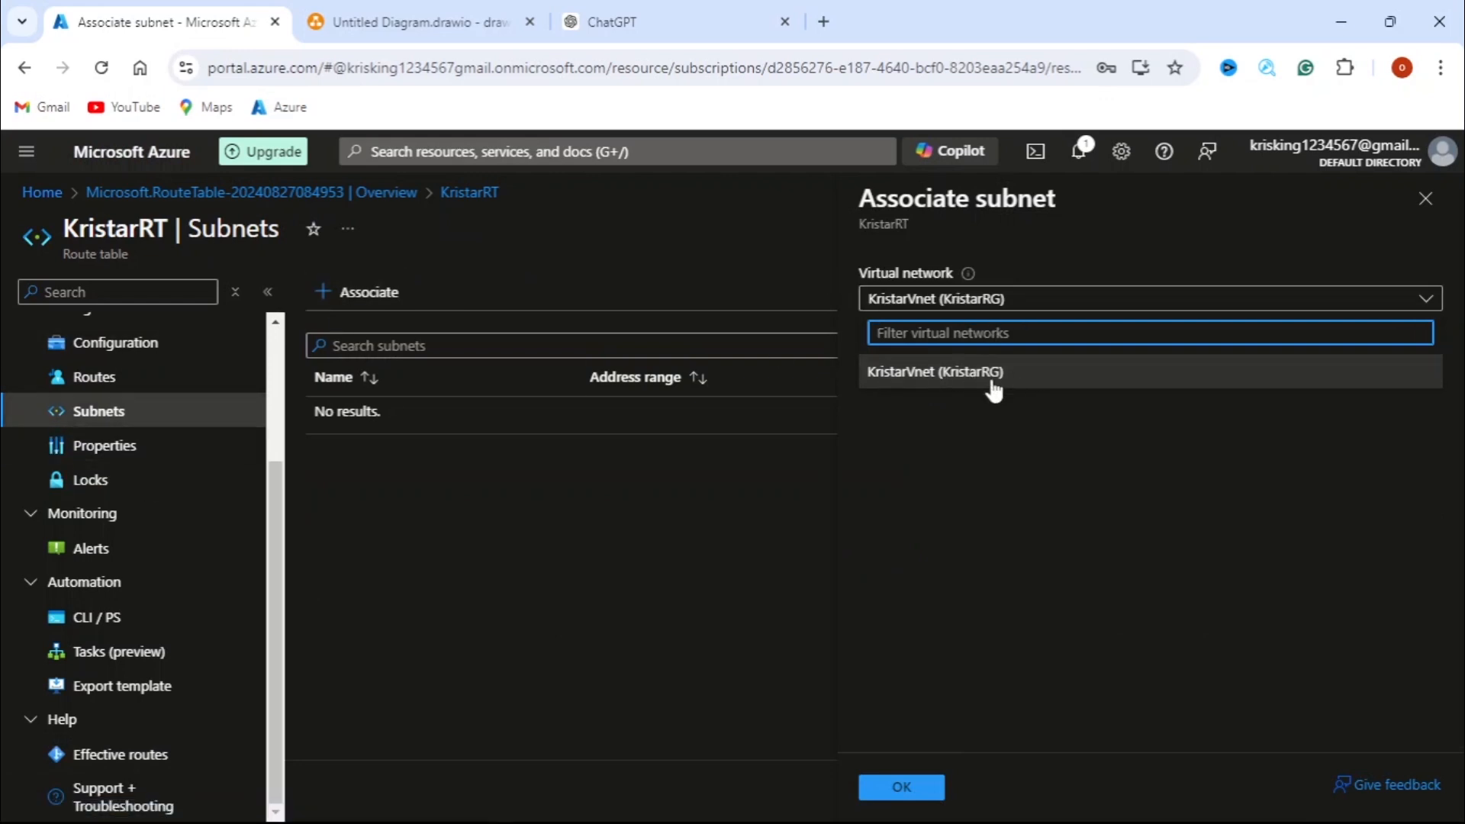
left_click(918, 381)
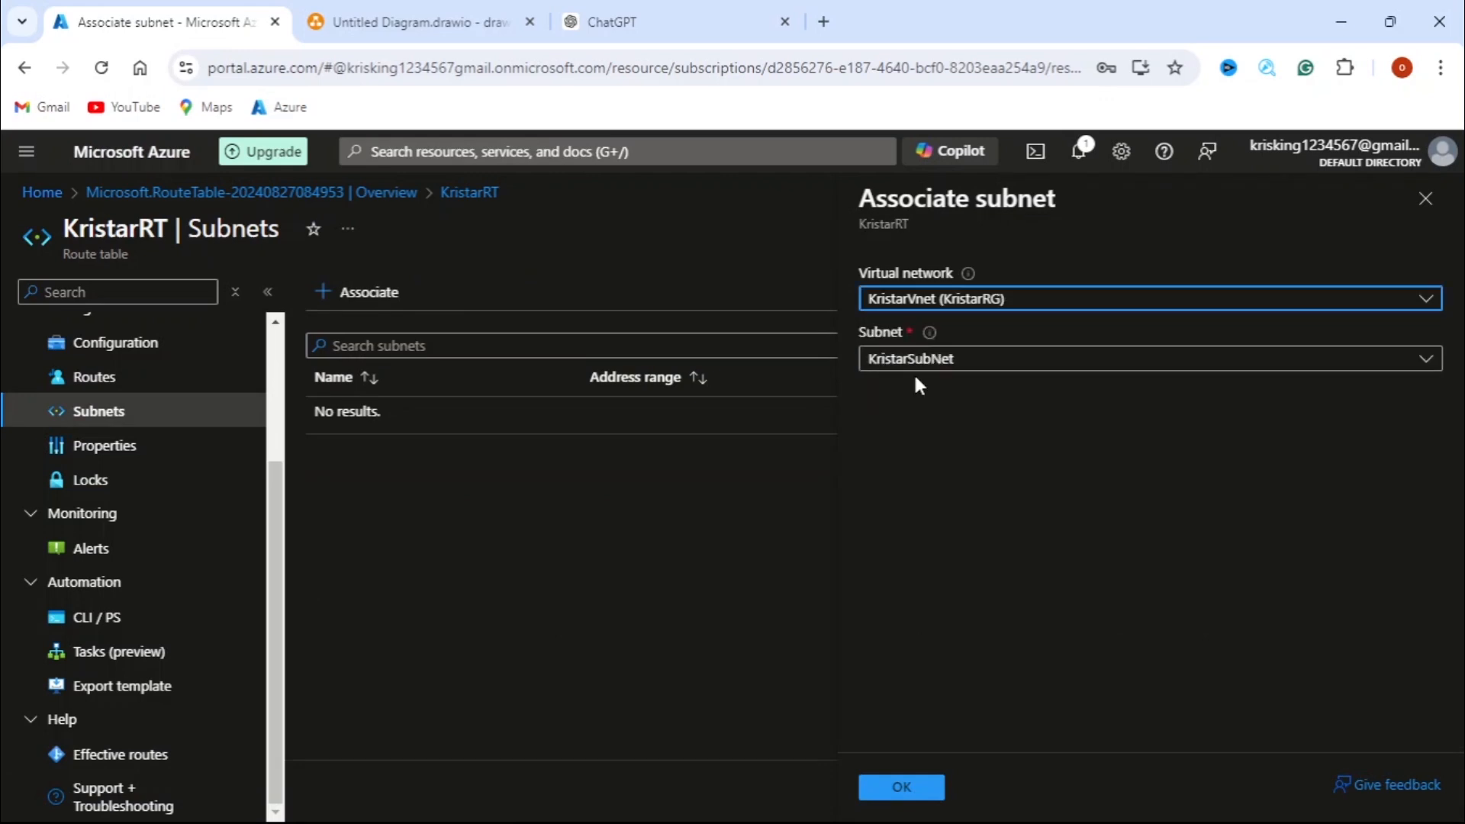
left_click(1426, 360)
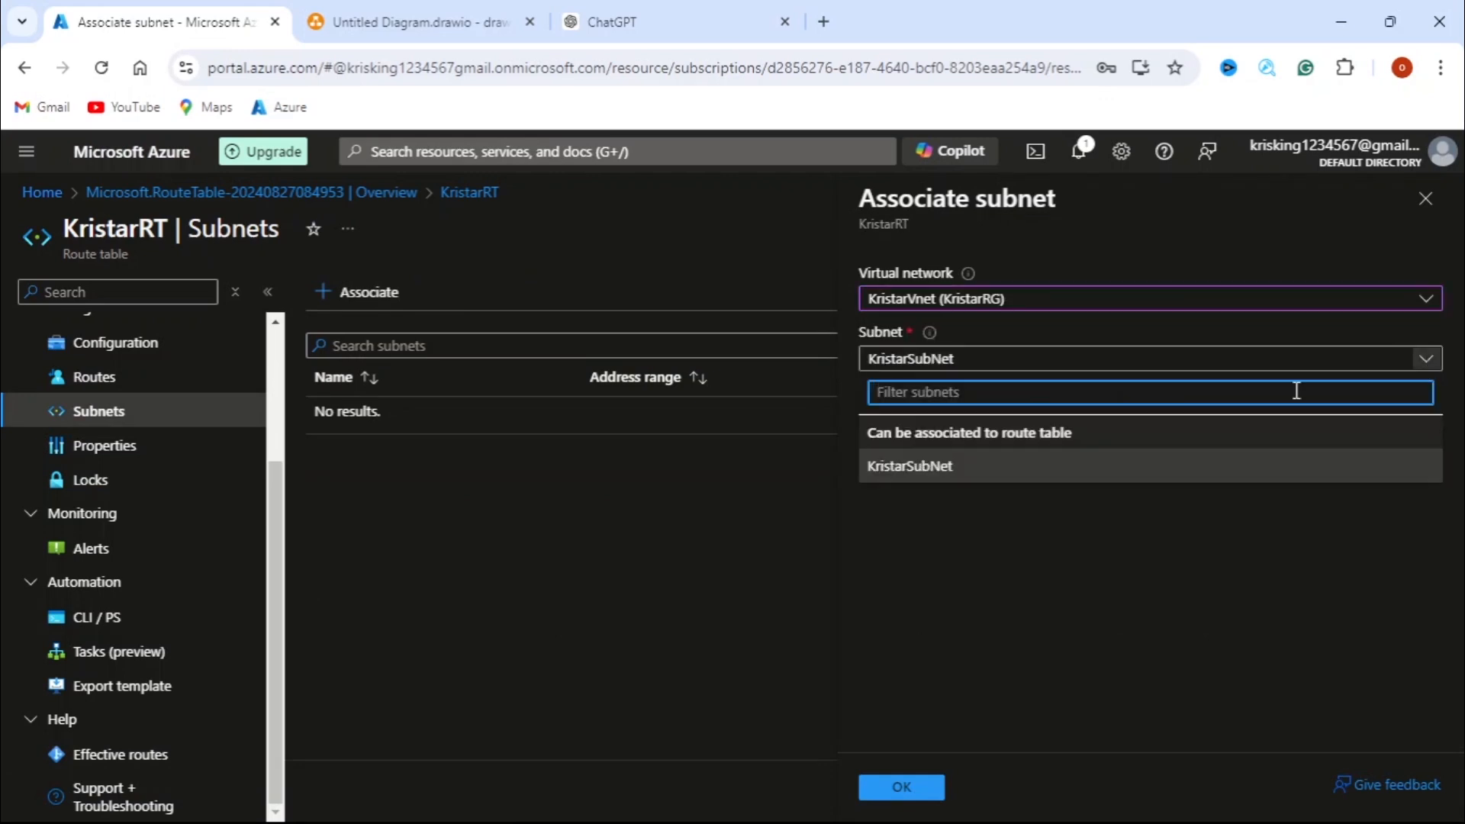
left_click(961, 477)
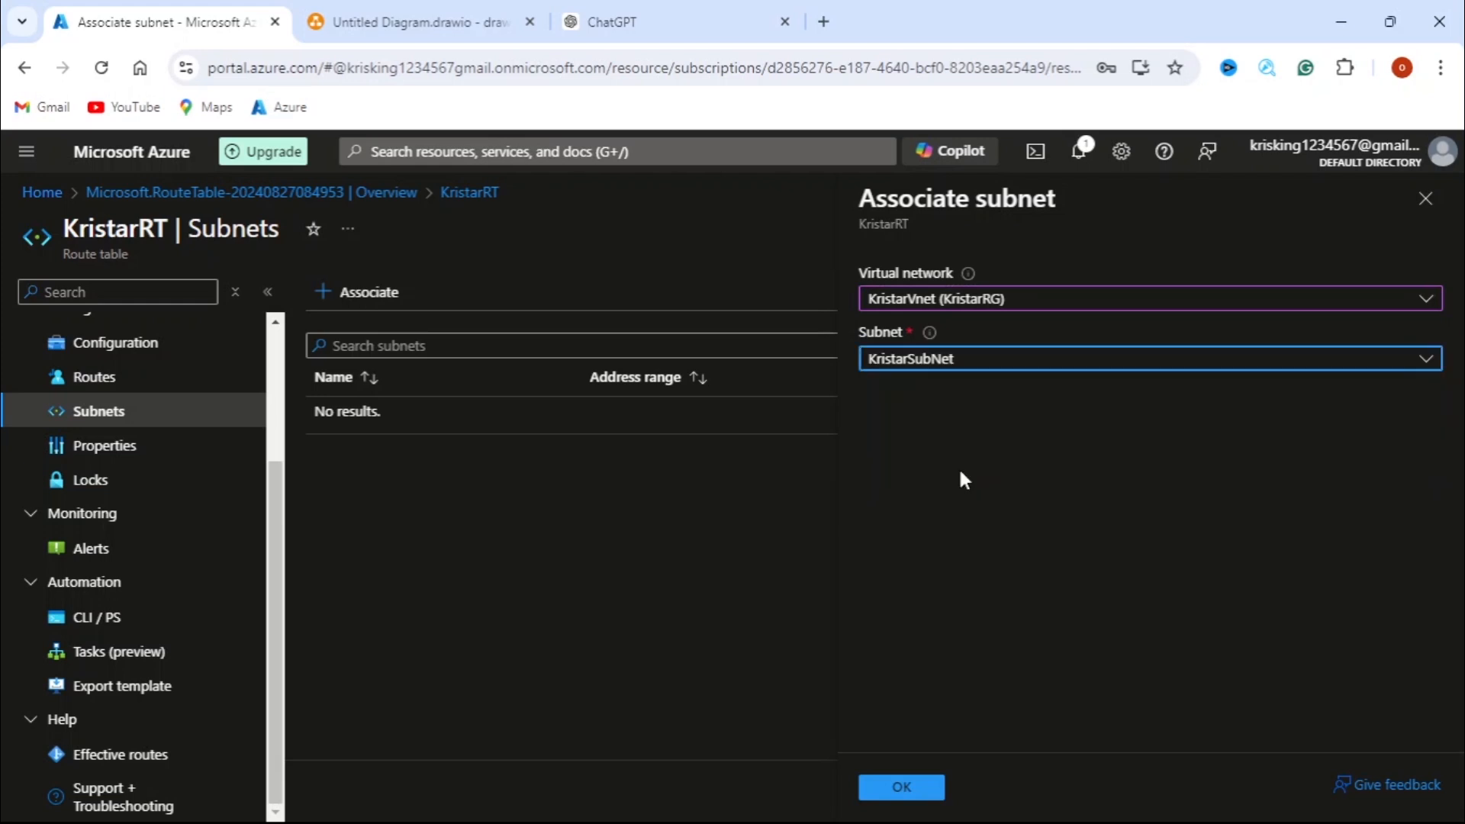
left_click(918, 800)
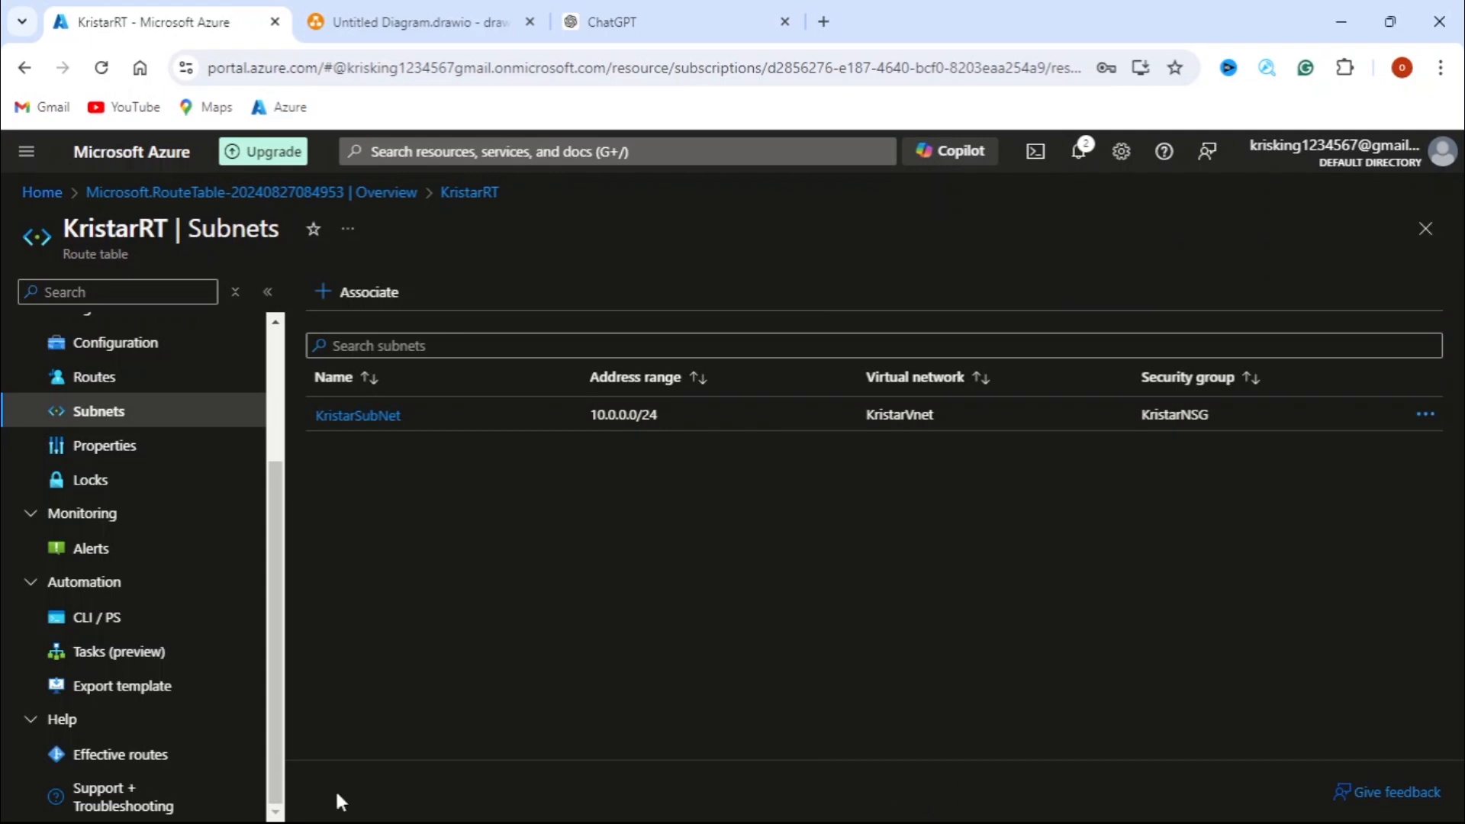
Request the route table's effective routes for the subnet KristarSubNet and the network interface KristarNIC
left_click(120, 756)
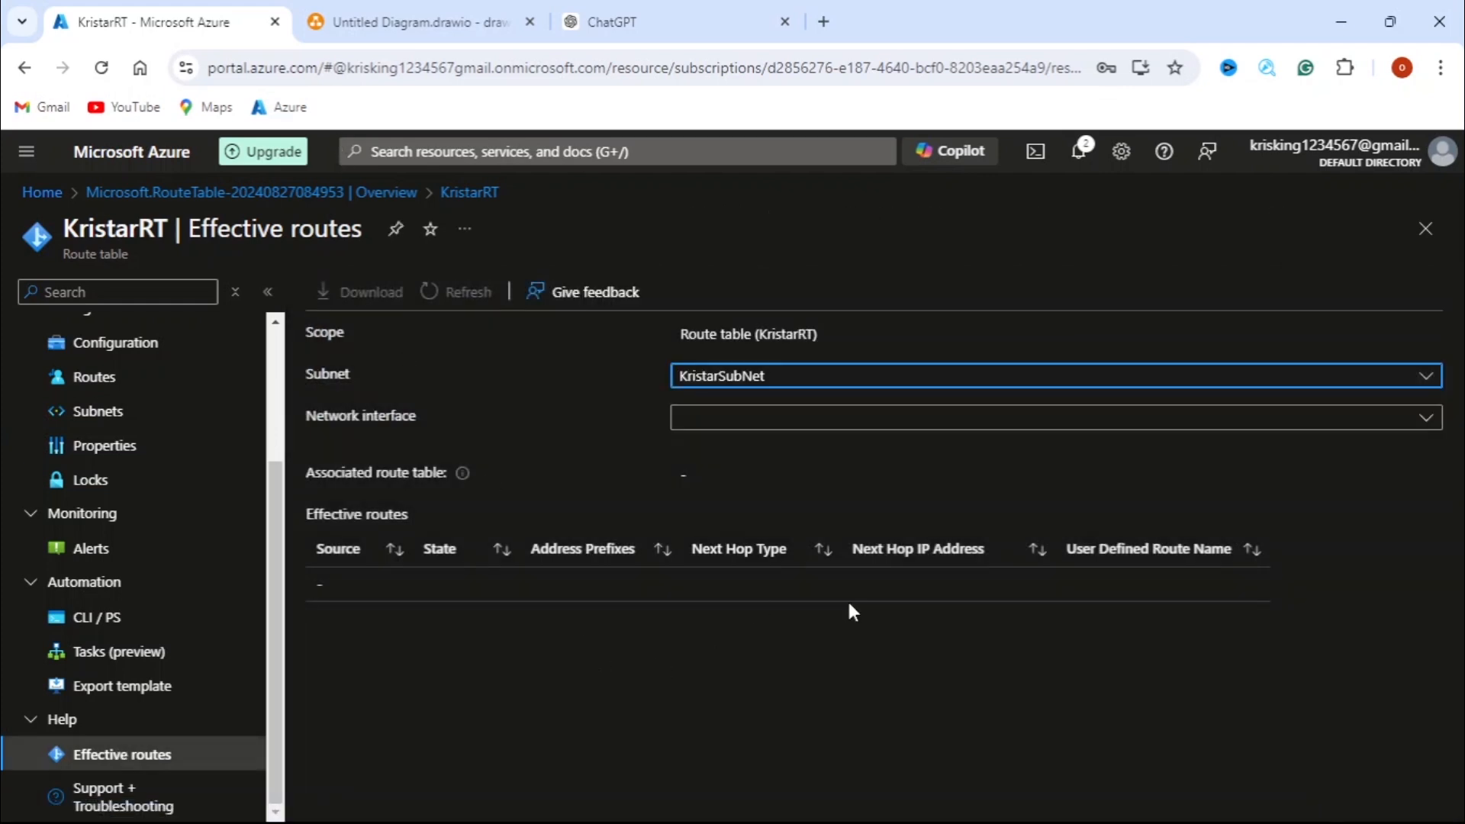
left_click(1427, 376)
left_click(1428, 381)
left_click(1425, 419)
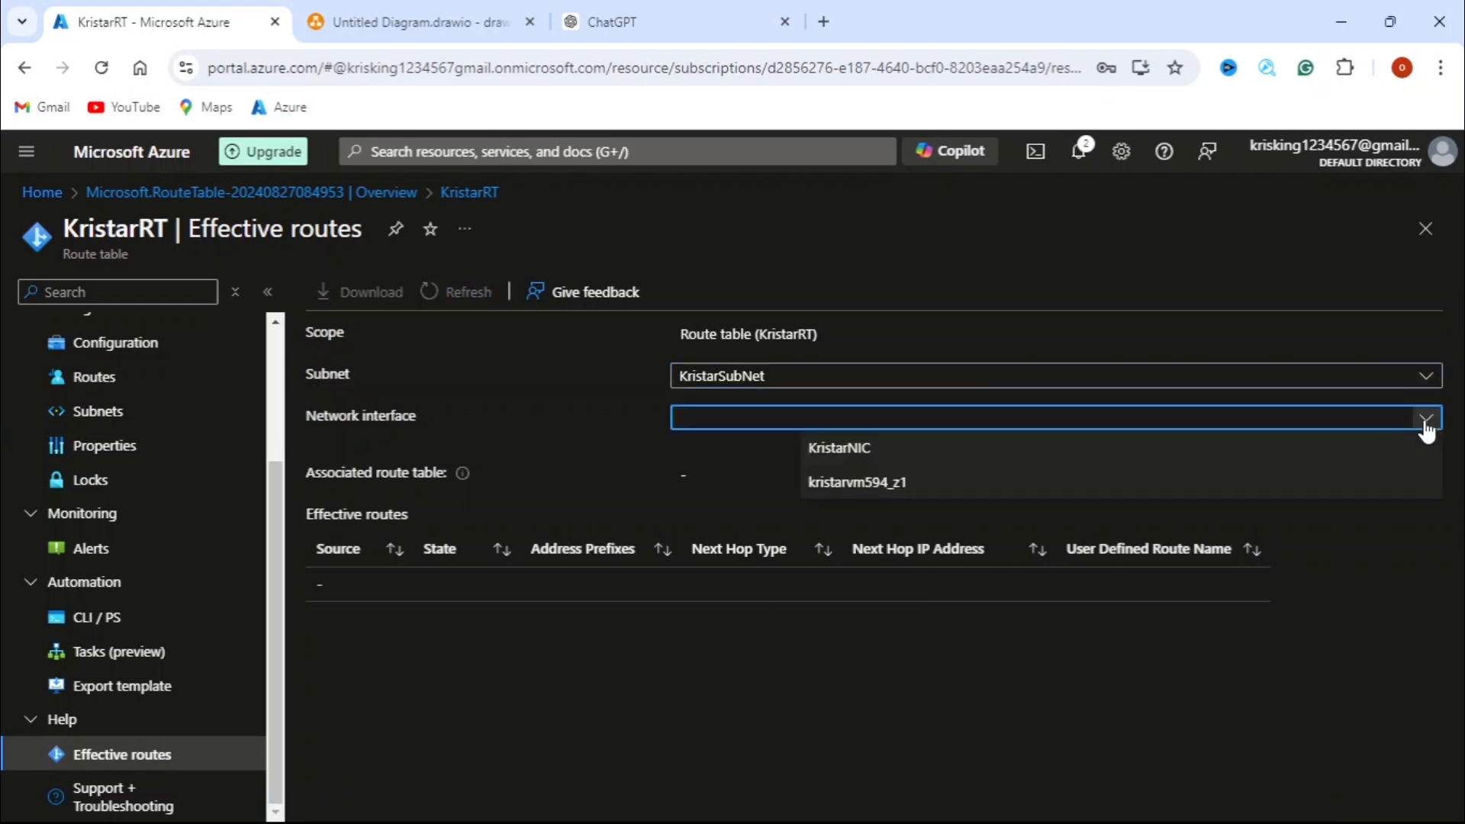
left_click(847, 449)
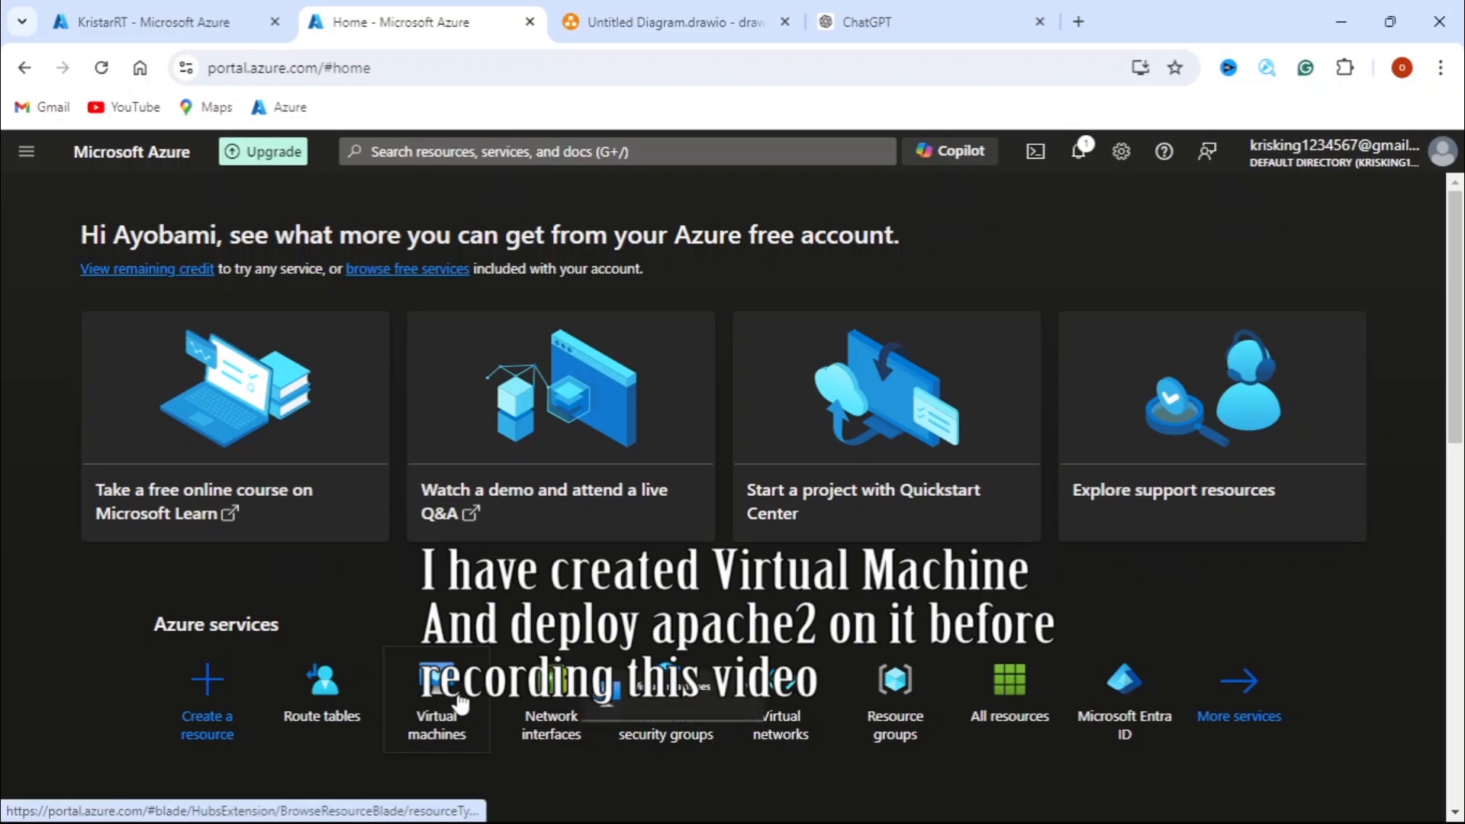
Start the virtual machine kristarvm from the list of virtual machines
left_click(456, 688)
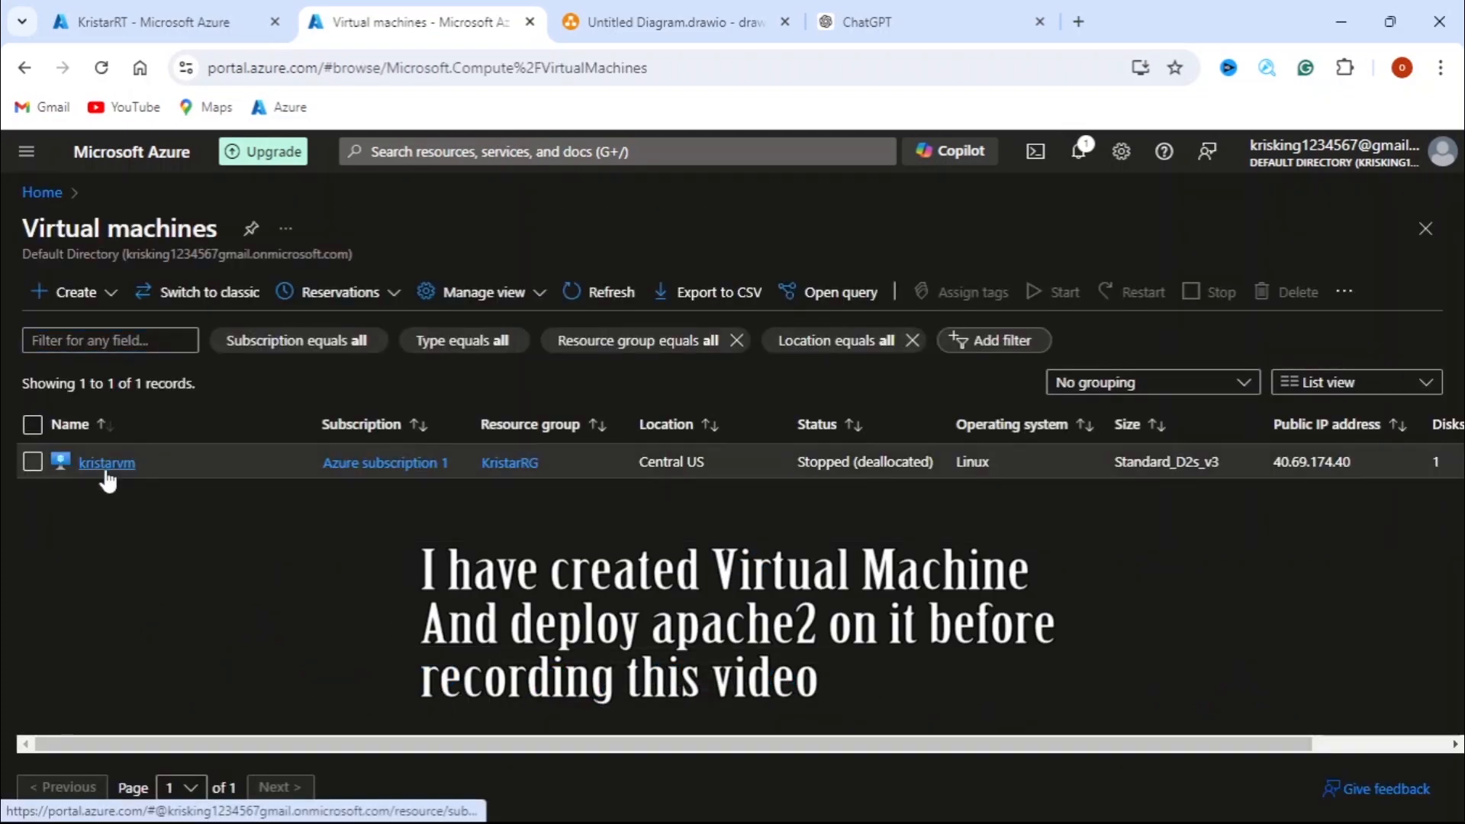
left_click(106, 463)
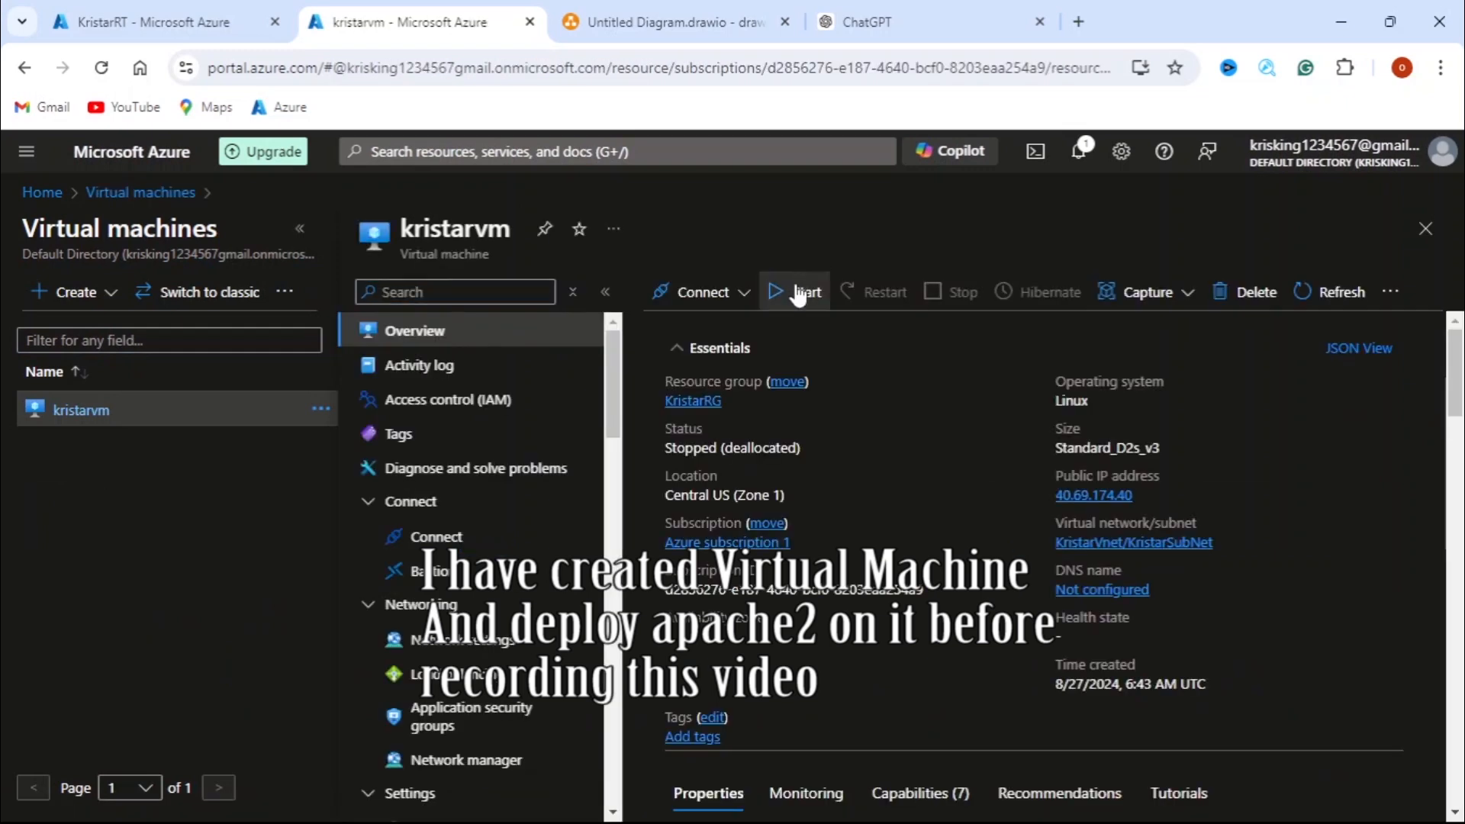
left_click(797, 294)
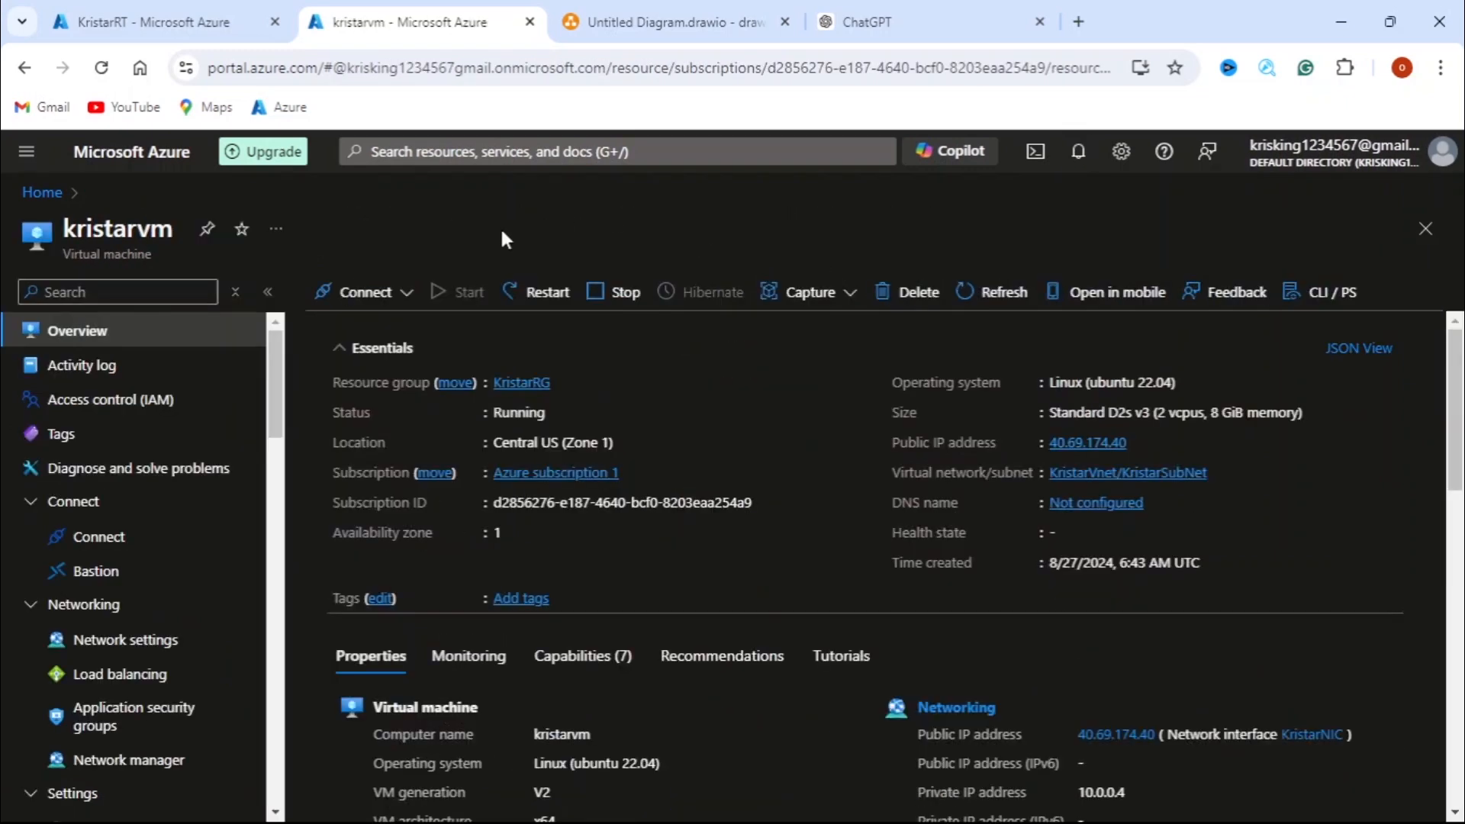
Reload KristarRT's effective routes page and retrieve the routes for KristarSubNet and the network interface KristarNIC
left_click(152, 21)
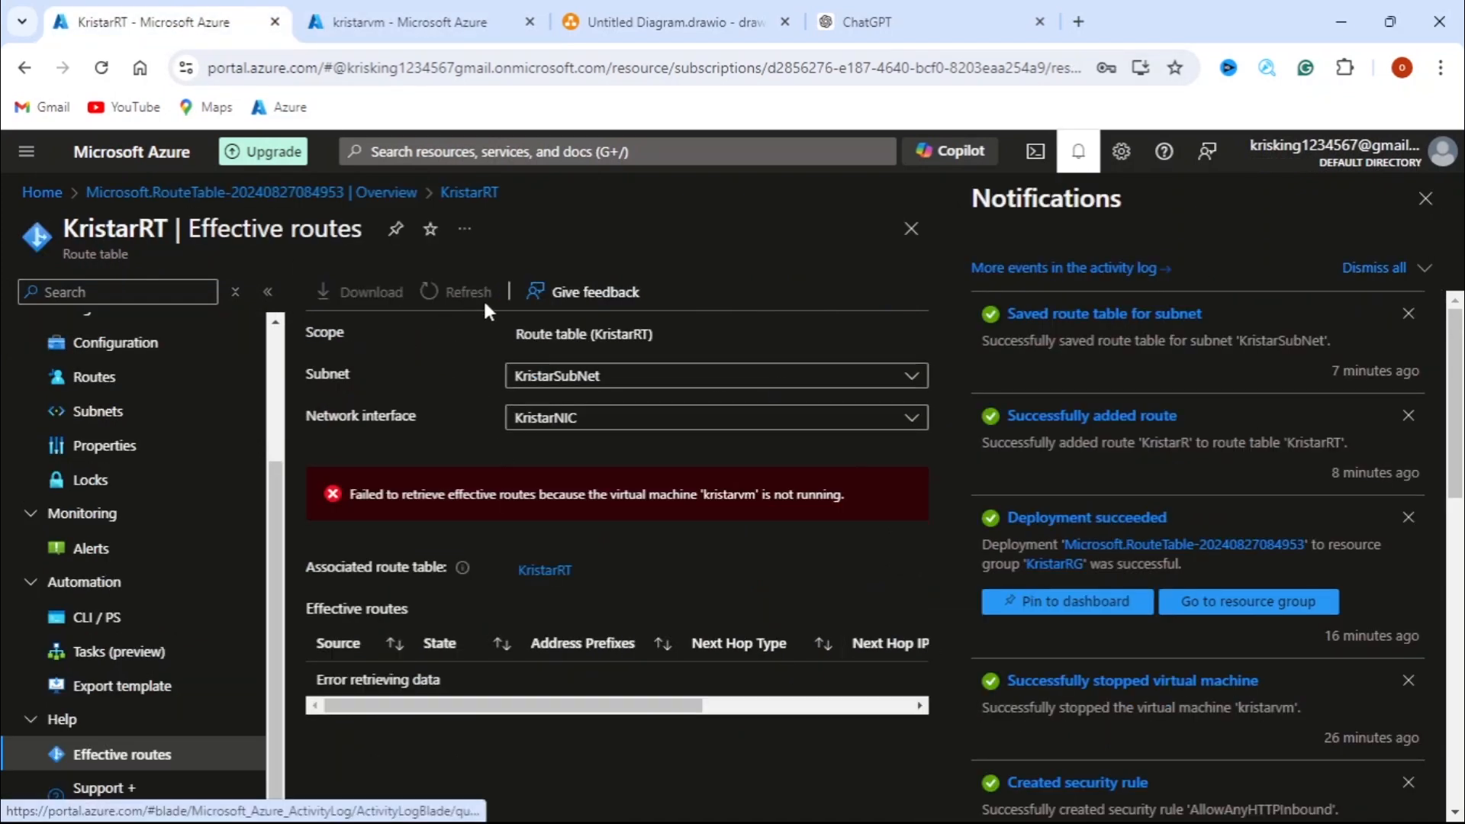
left_click(1425, 199)
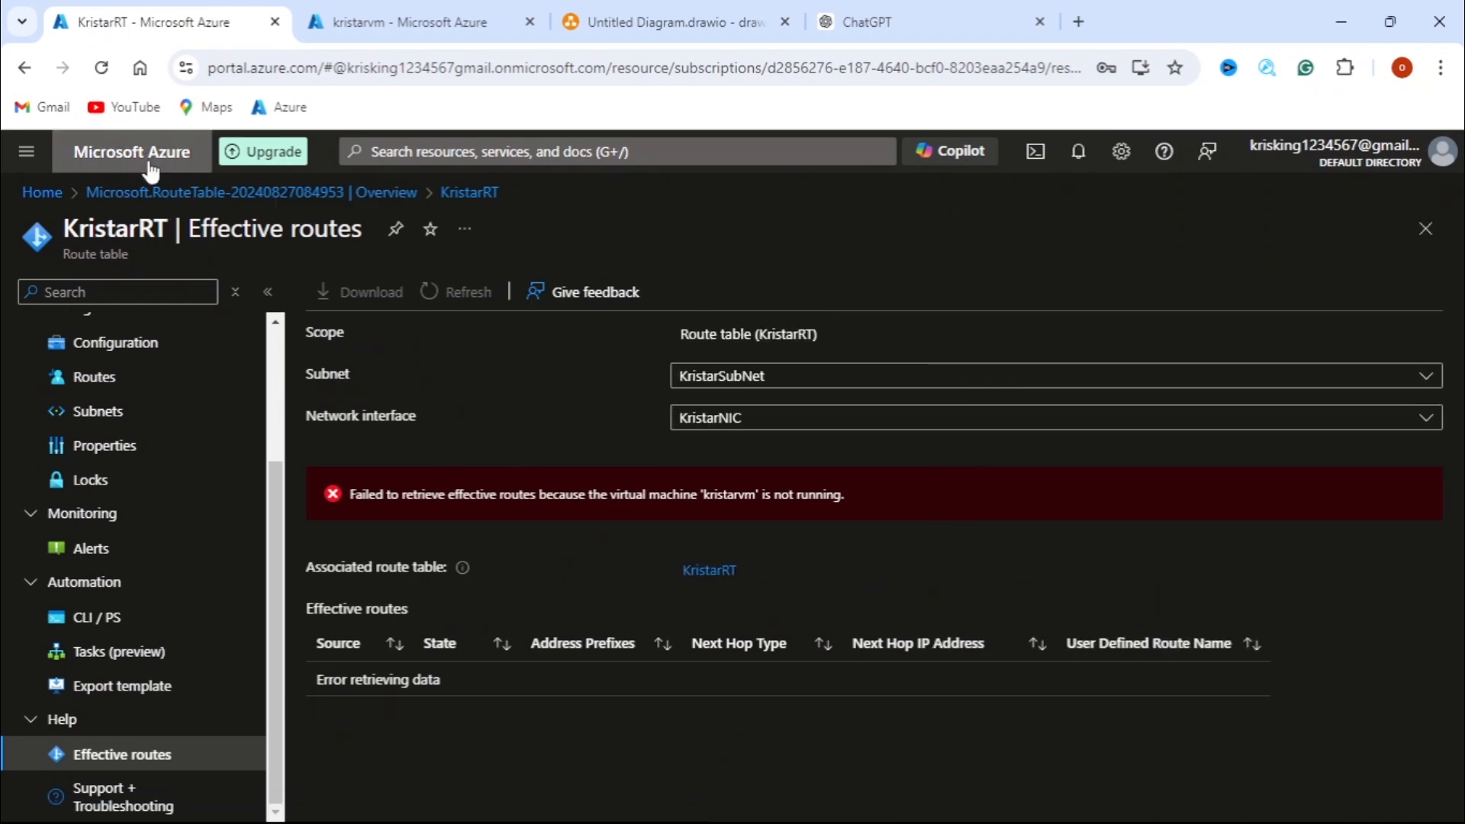
left_click(101, 67)
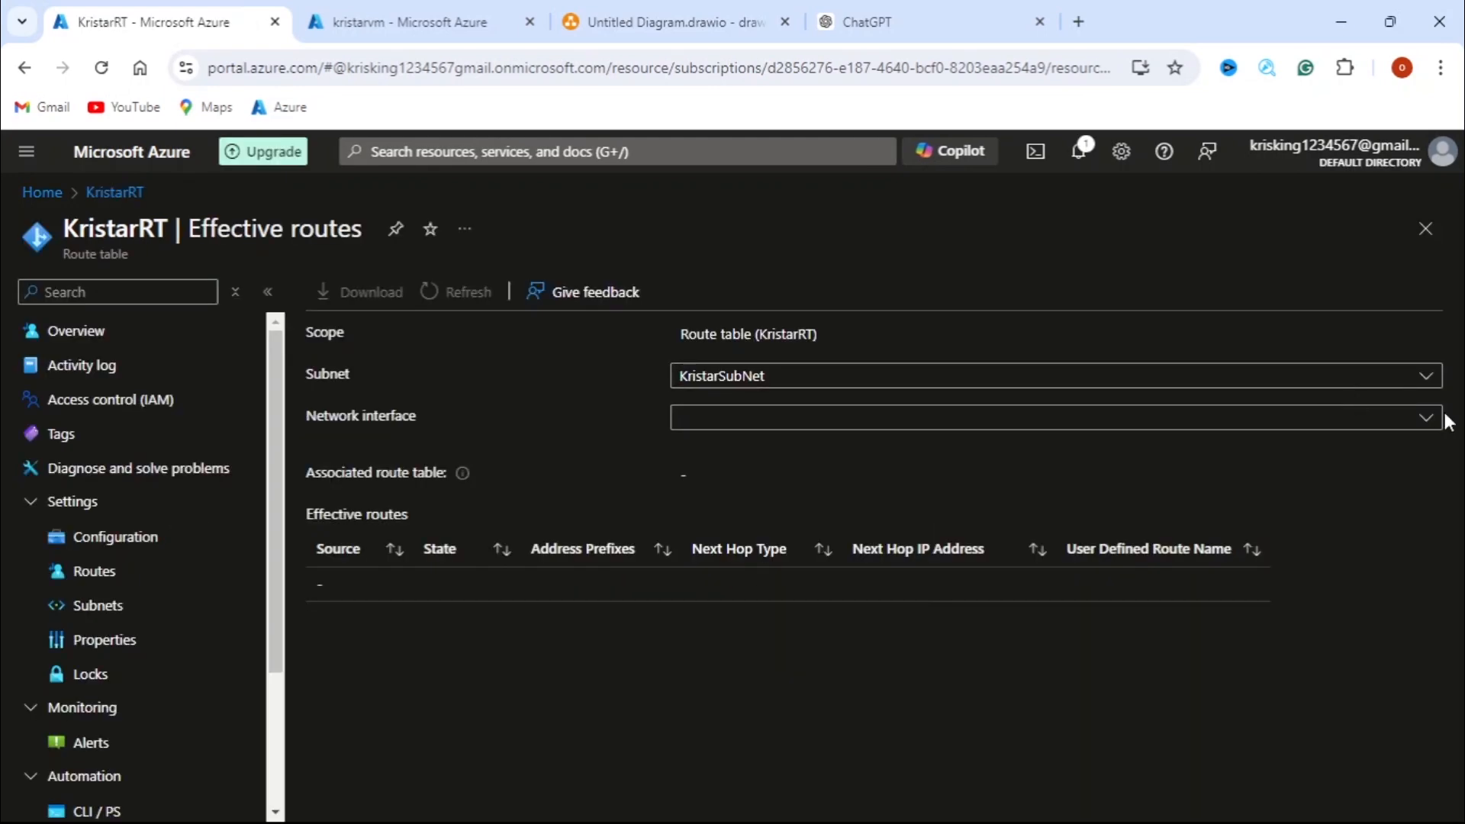
left_click(1425, 375)
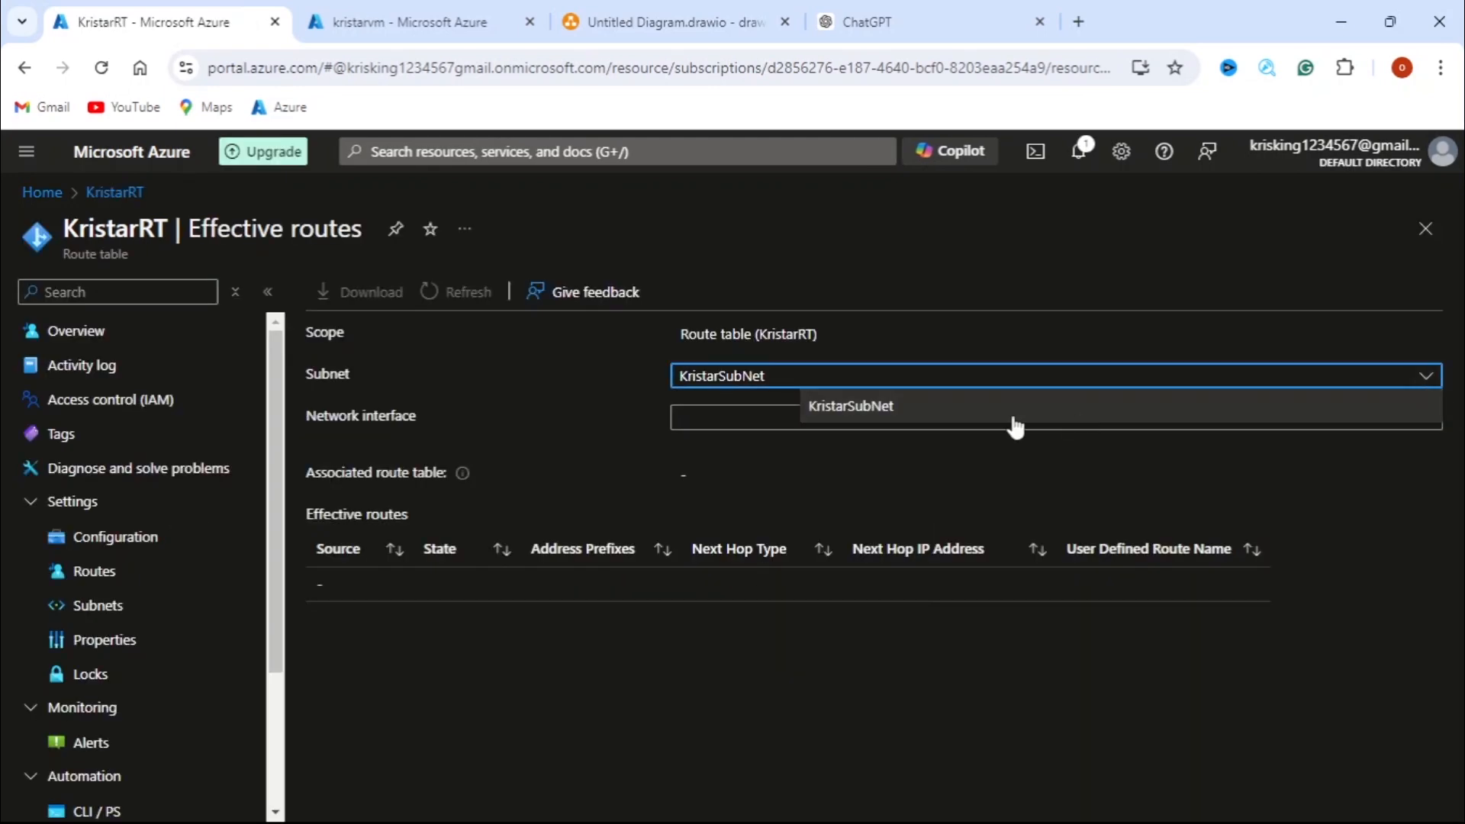
left_click(884, 412)
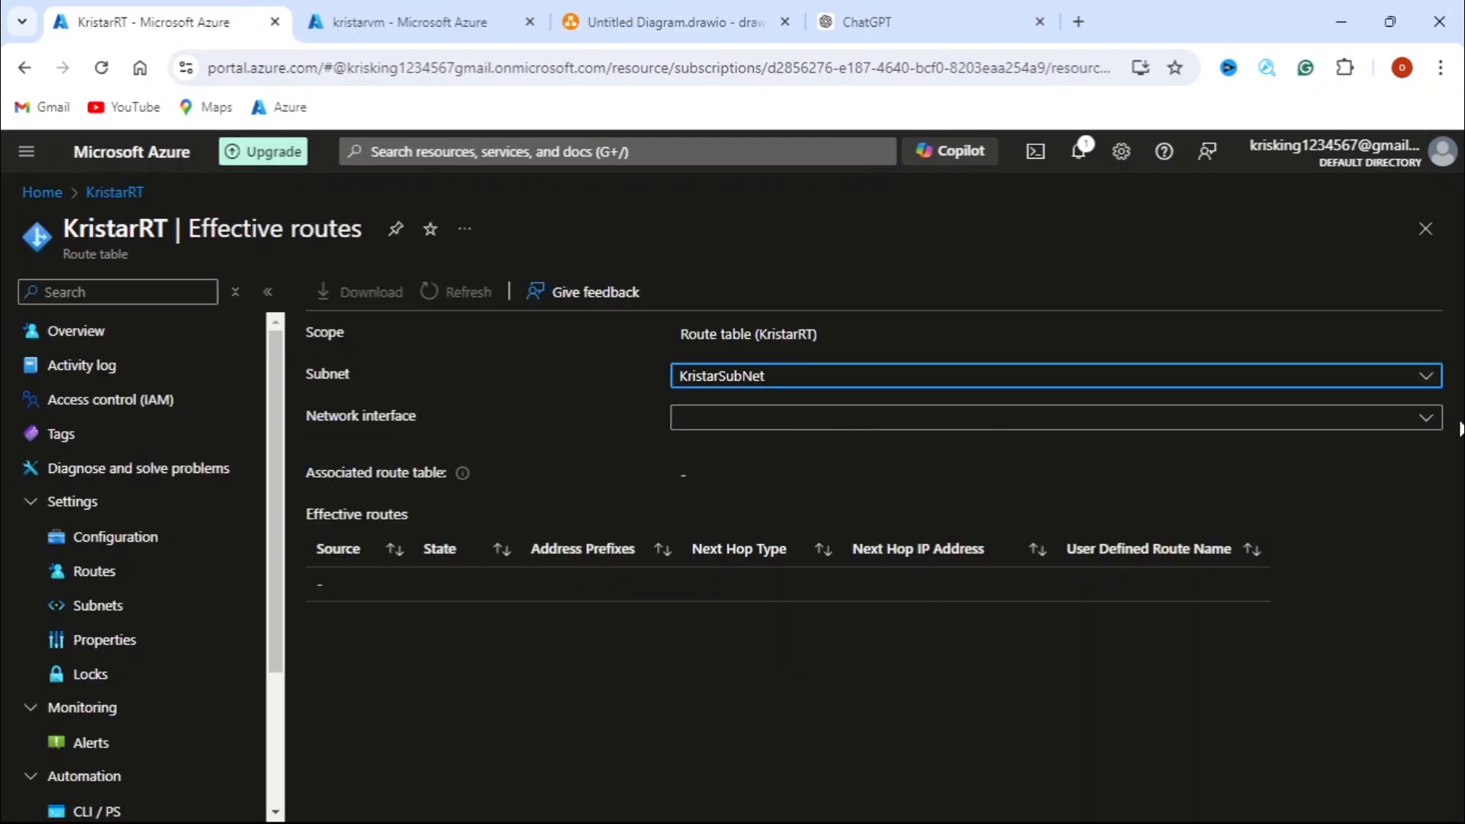
left_click(1424, 417)
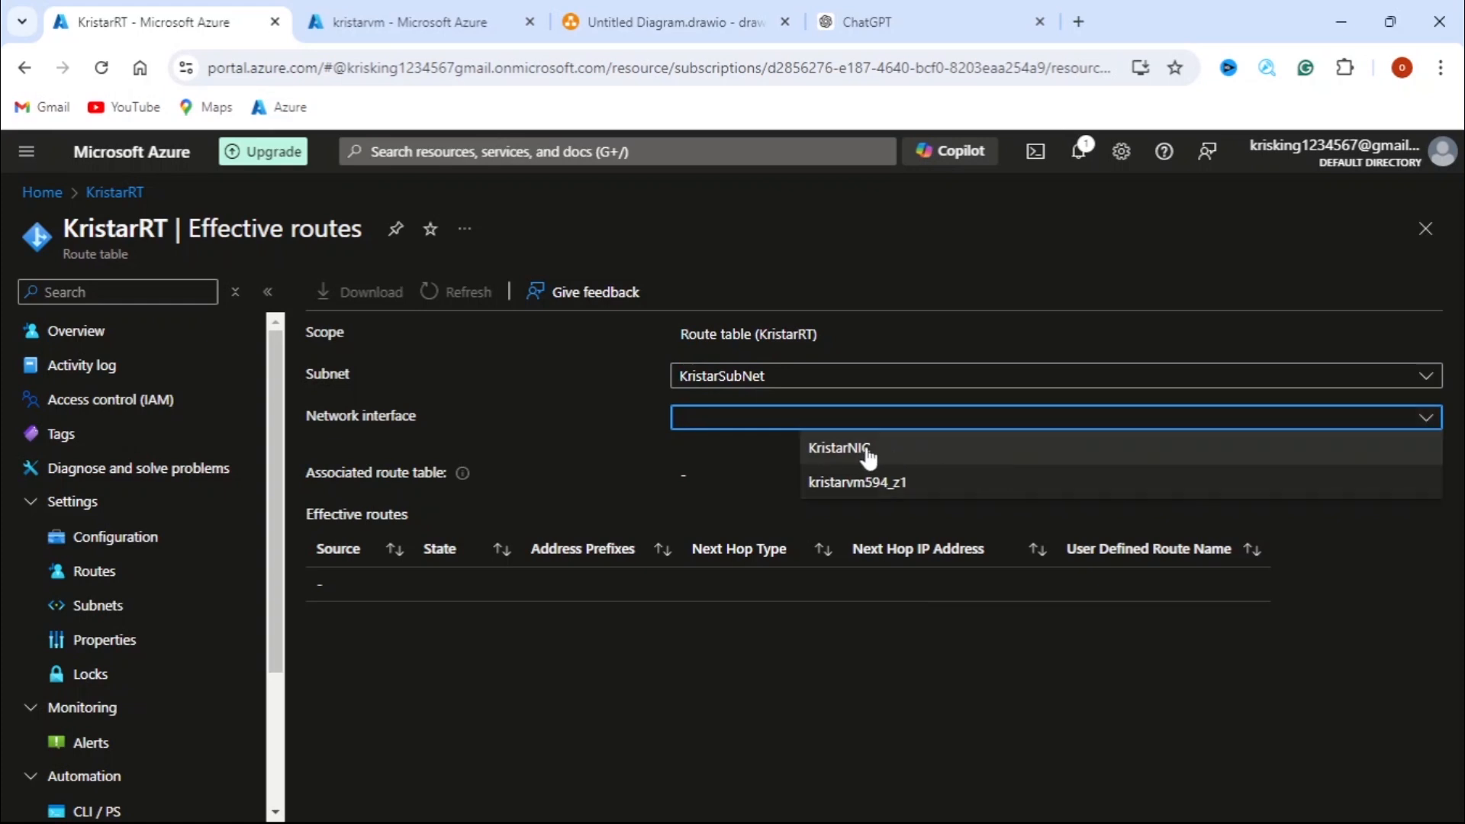
left_click(840, 449)
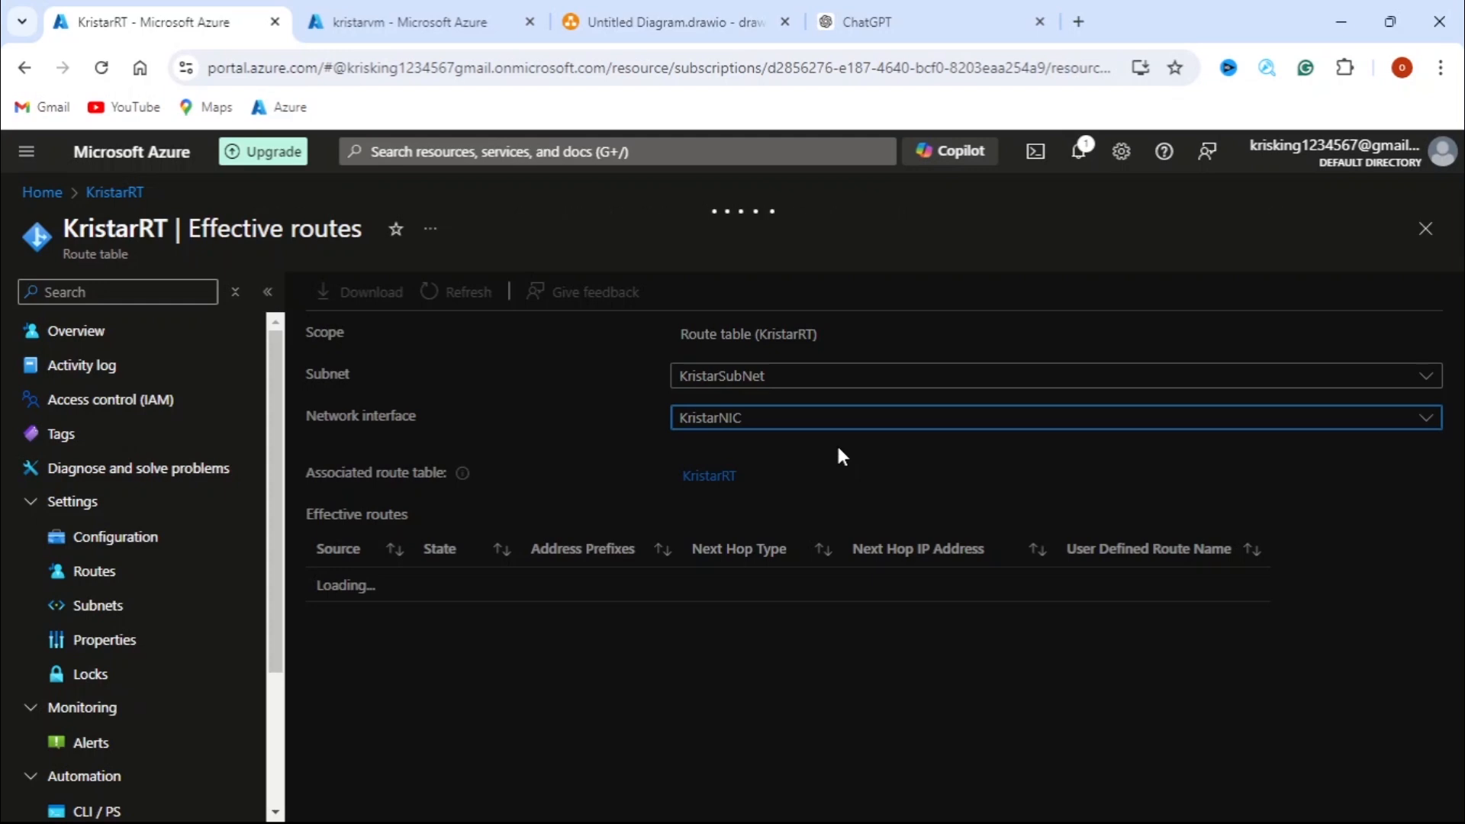
Examine the effective routes of KristarNIC, comparing the user-defined KristarR route with the default routes
scroll(1224, 451, "down", 4)
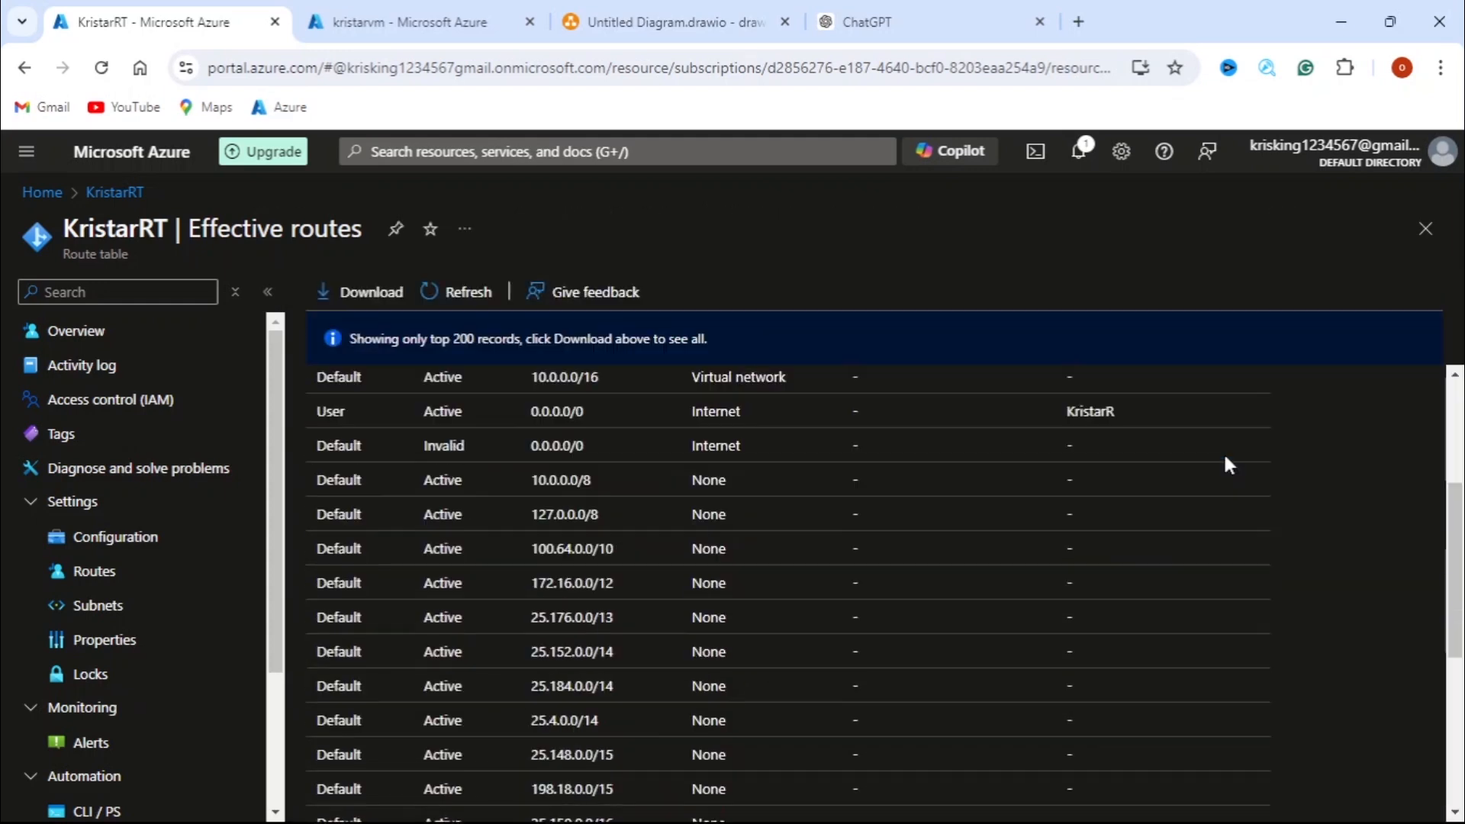
scroll(1224, 464, "up", 4)
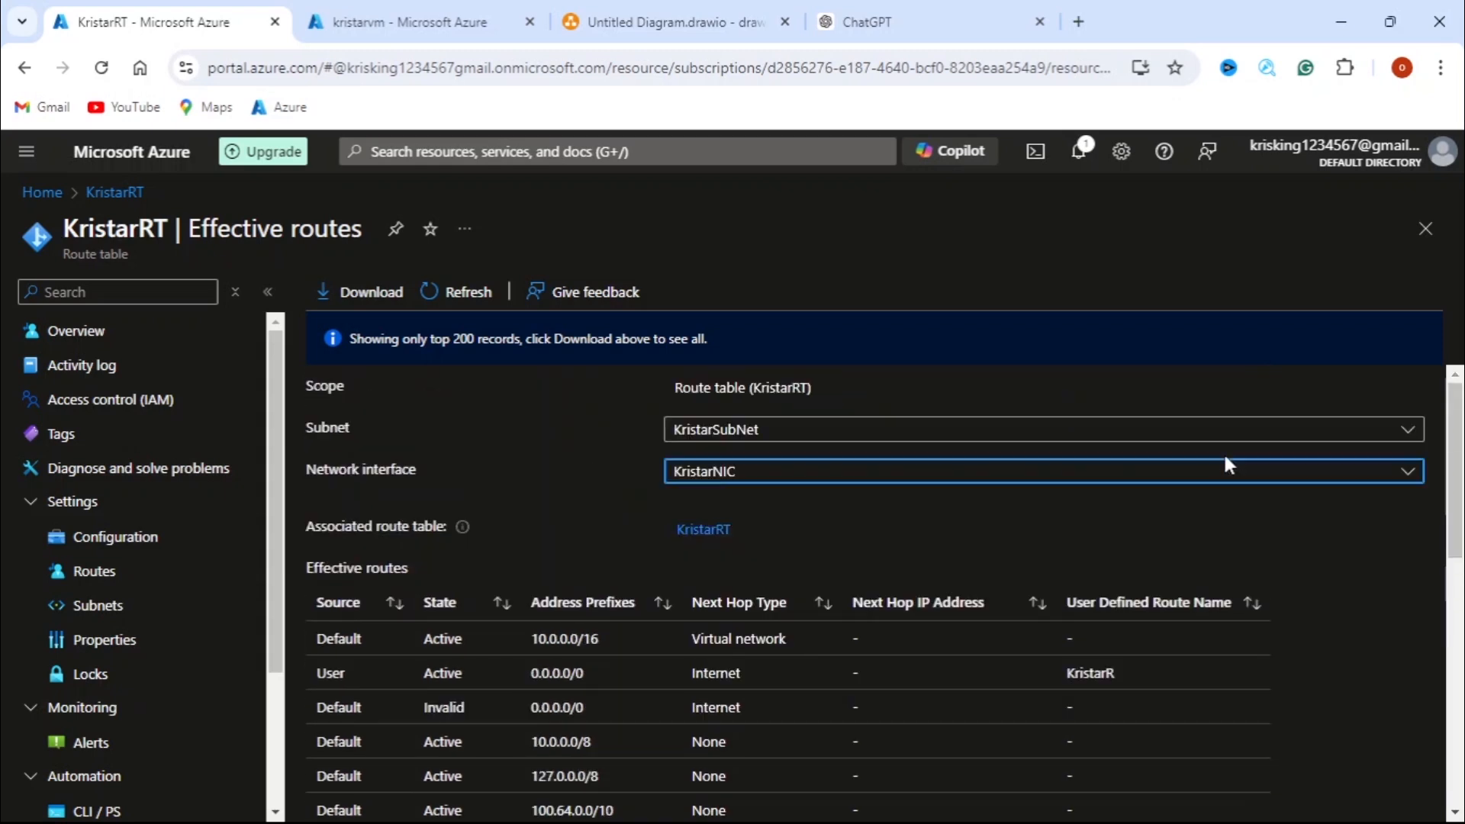
scroll(1224, 464, "down", 3)
scroll(1224, 458, "down", 2)
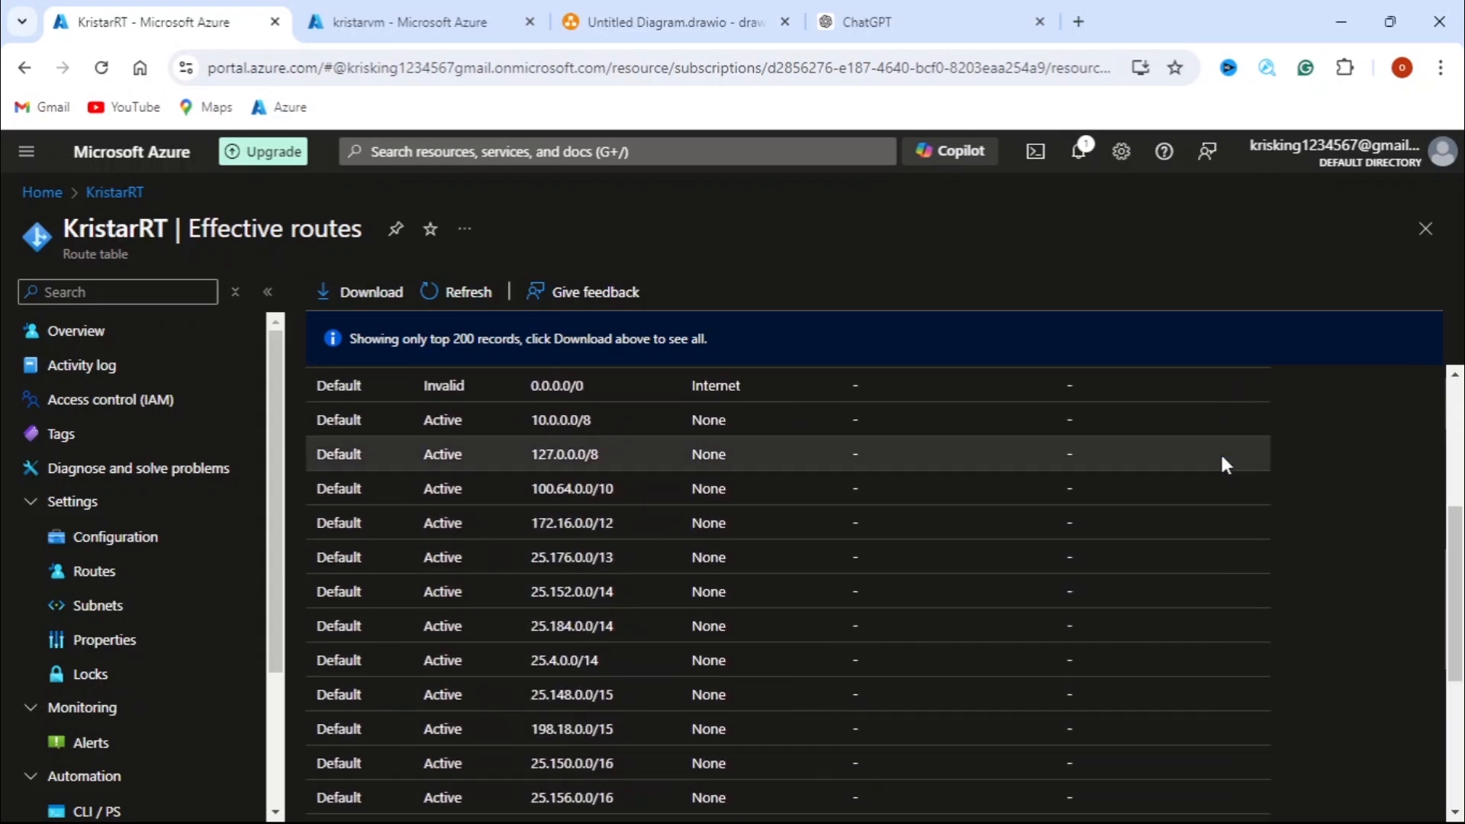
scroll(1105, 627, "down", 4)
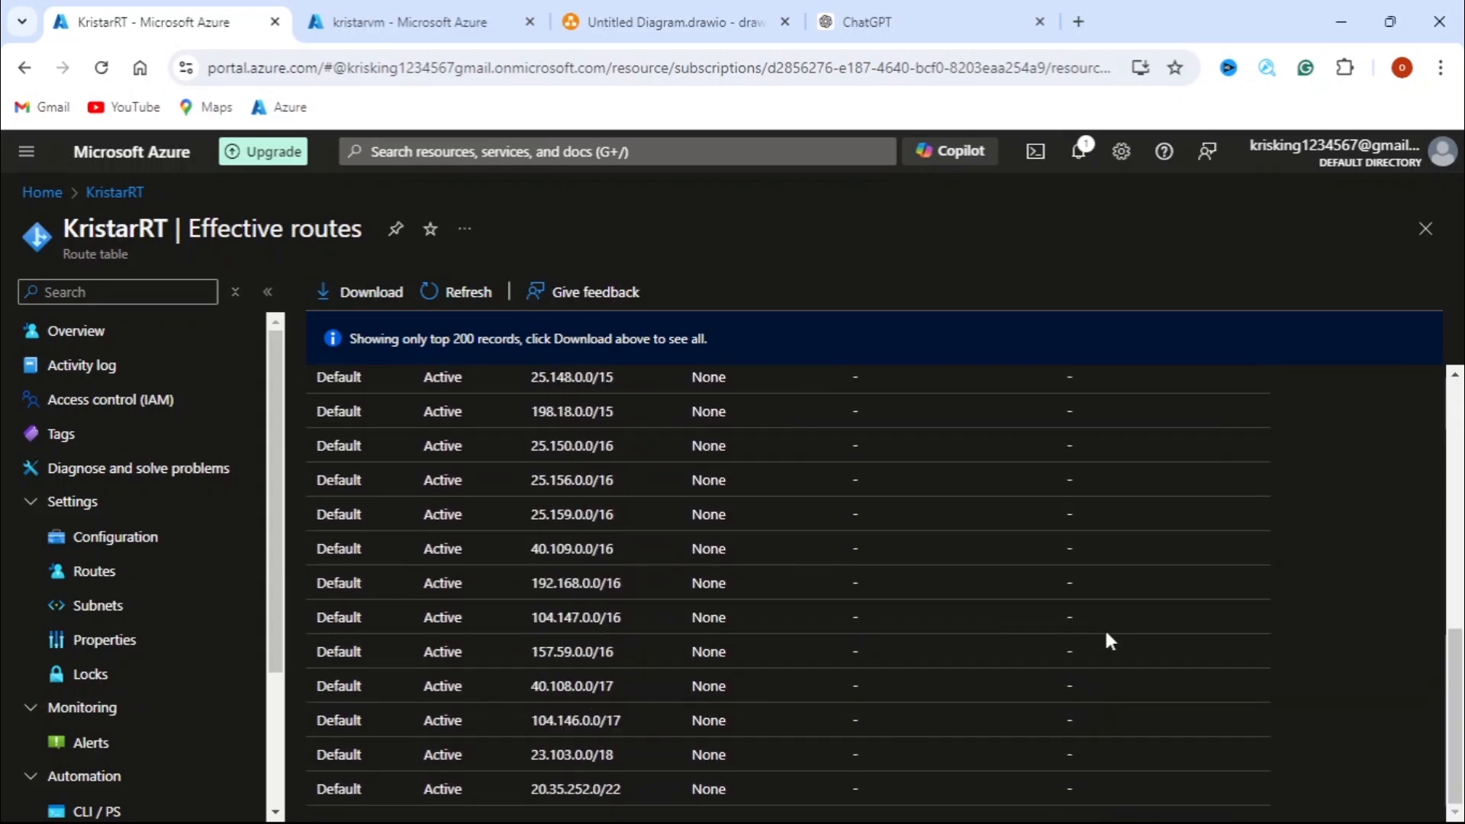
scroll(1104, 627, "up", 1)
scroll(1105, 627, "down", 2)
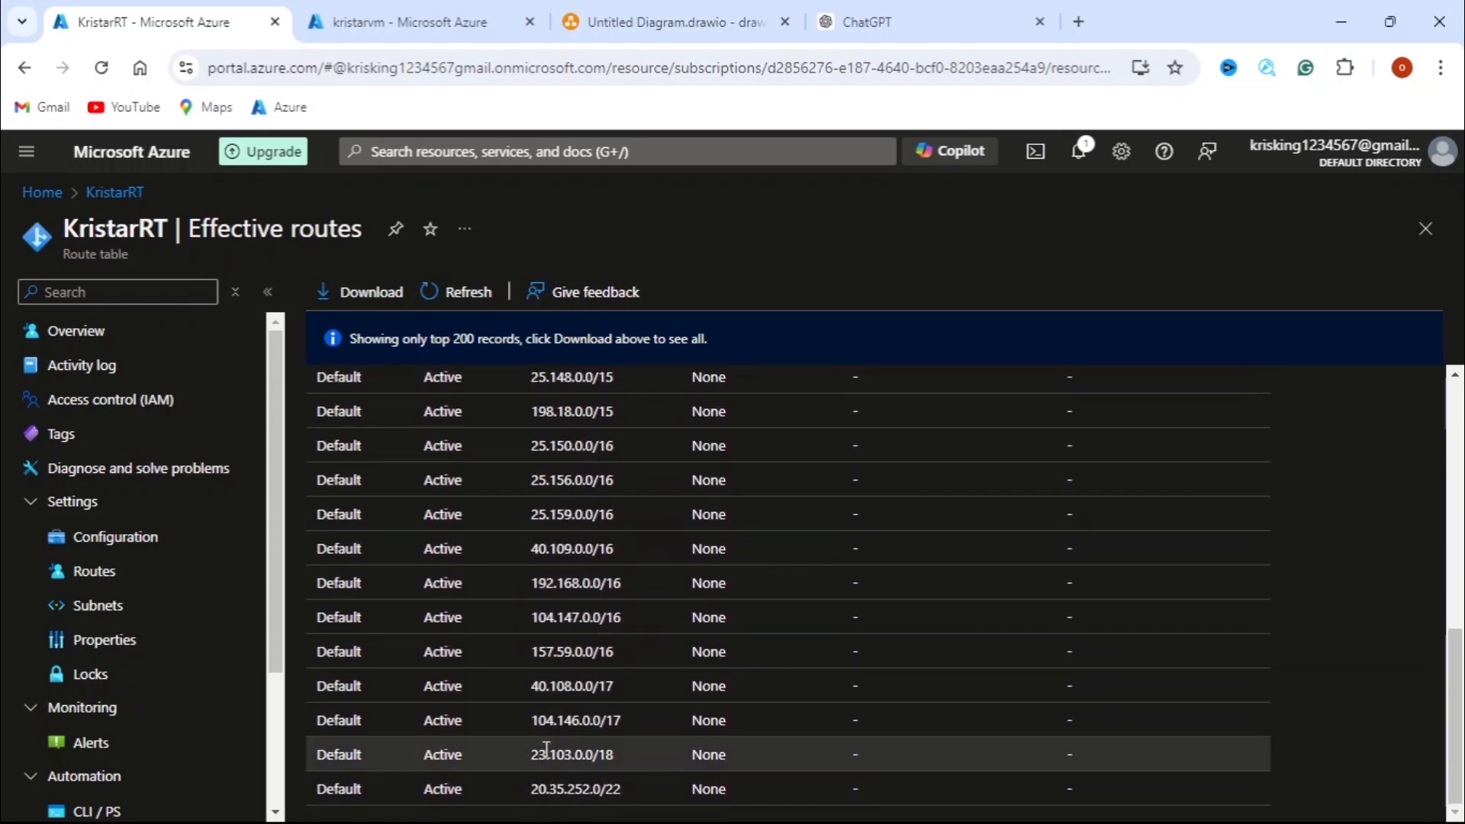
scroll(546, 751, "up", 3)
scroll(546, 753, "up", 5)
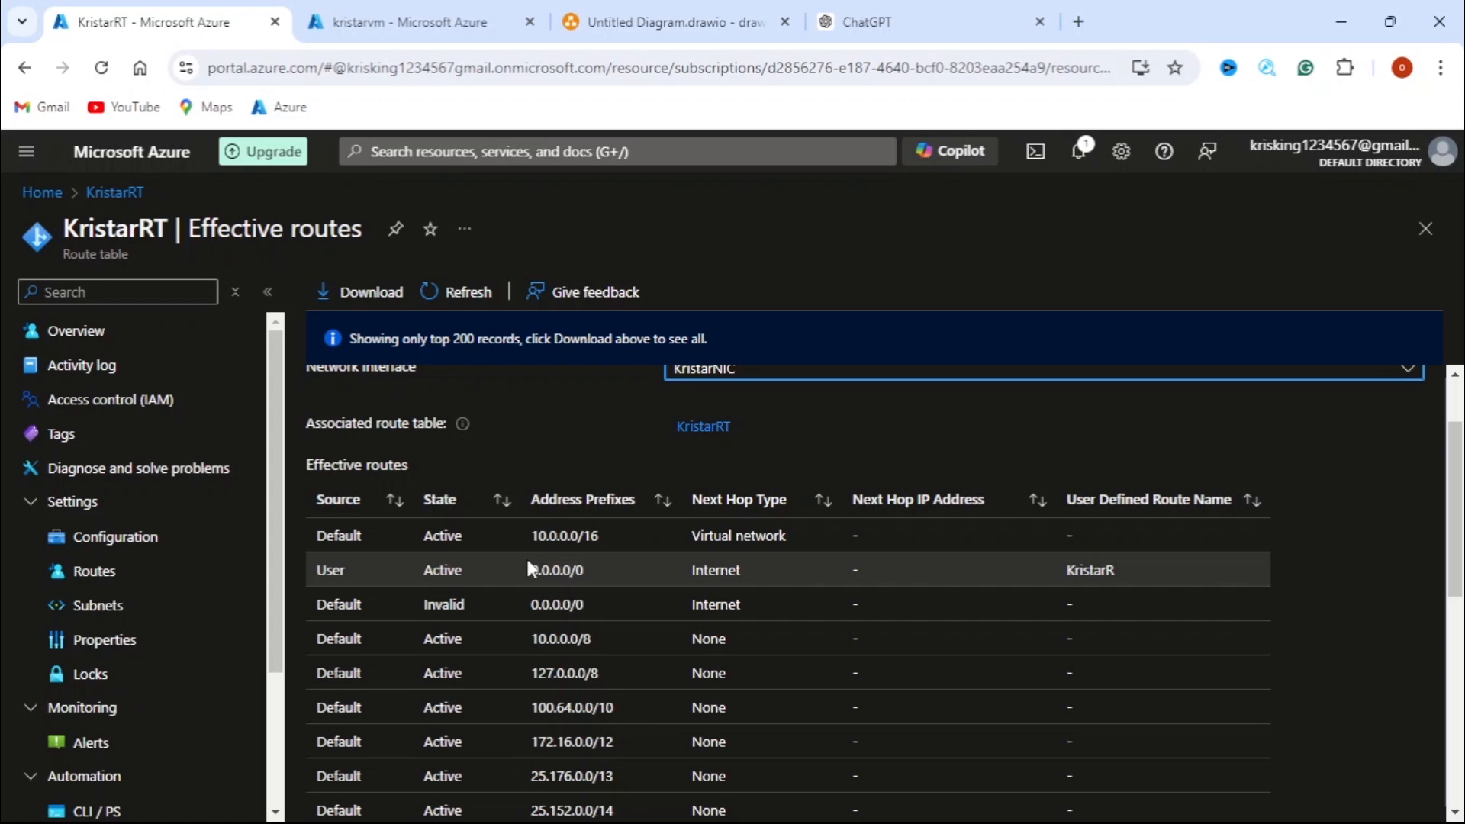
scroll(527, 568, "down", 7)
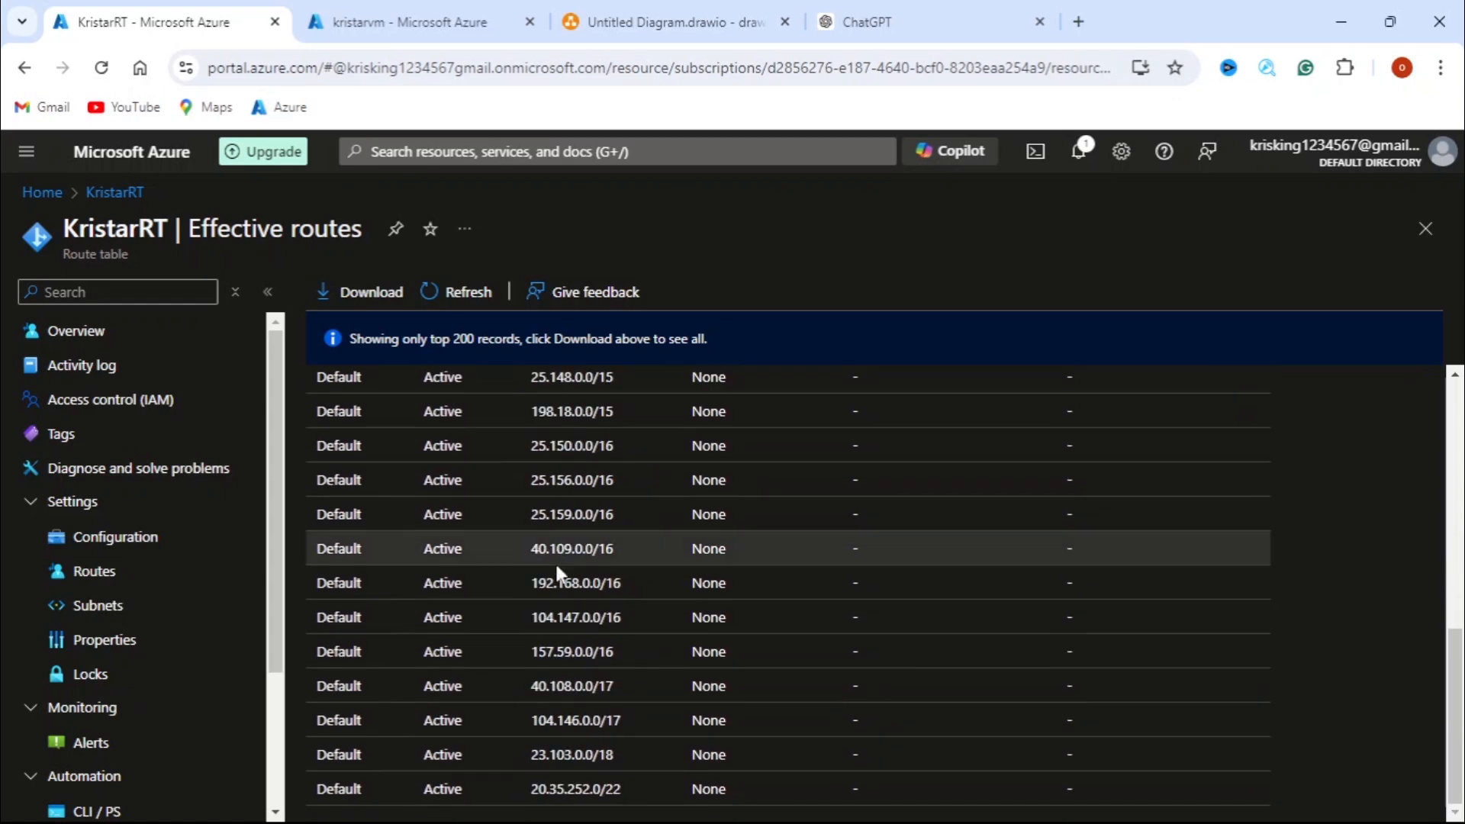
Set the next hop type of the KristarR route to None and save the route
left_click(94, 572)
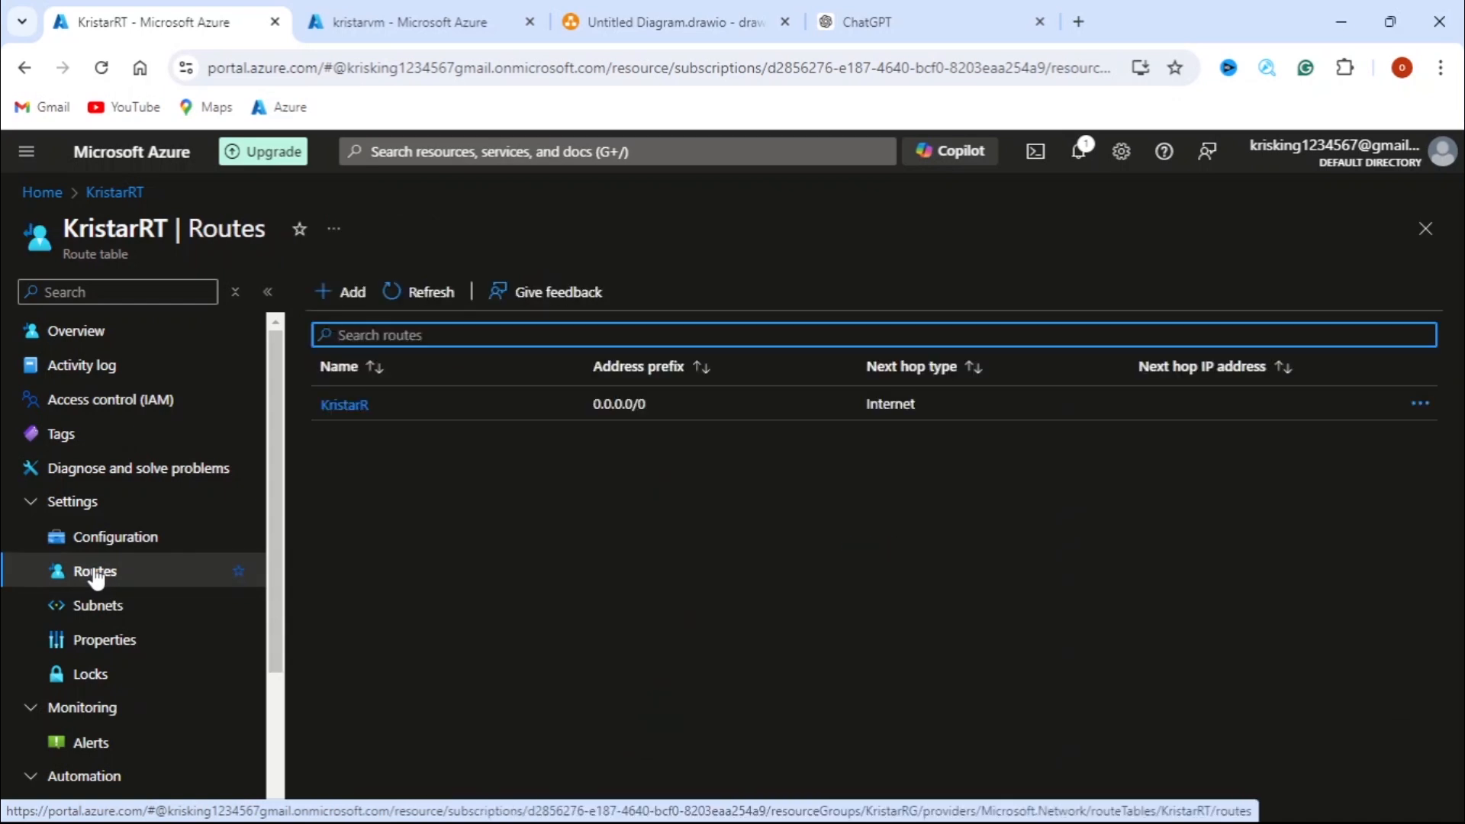
left_click(352, 407)
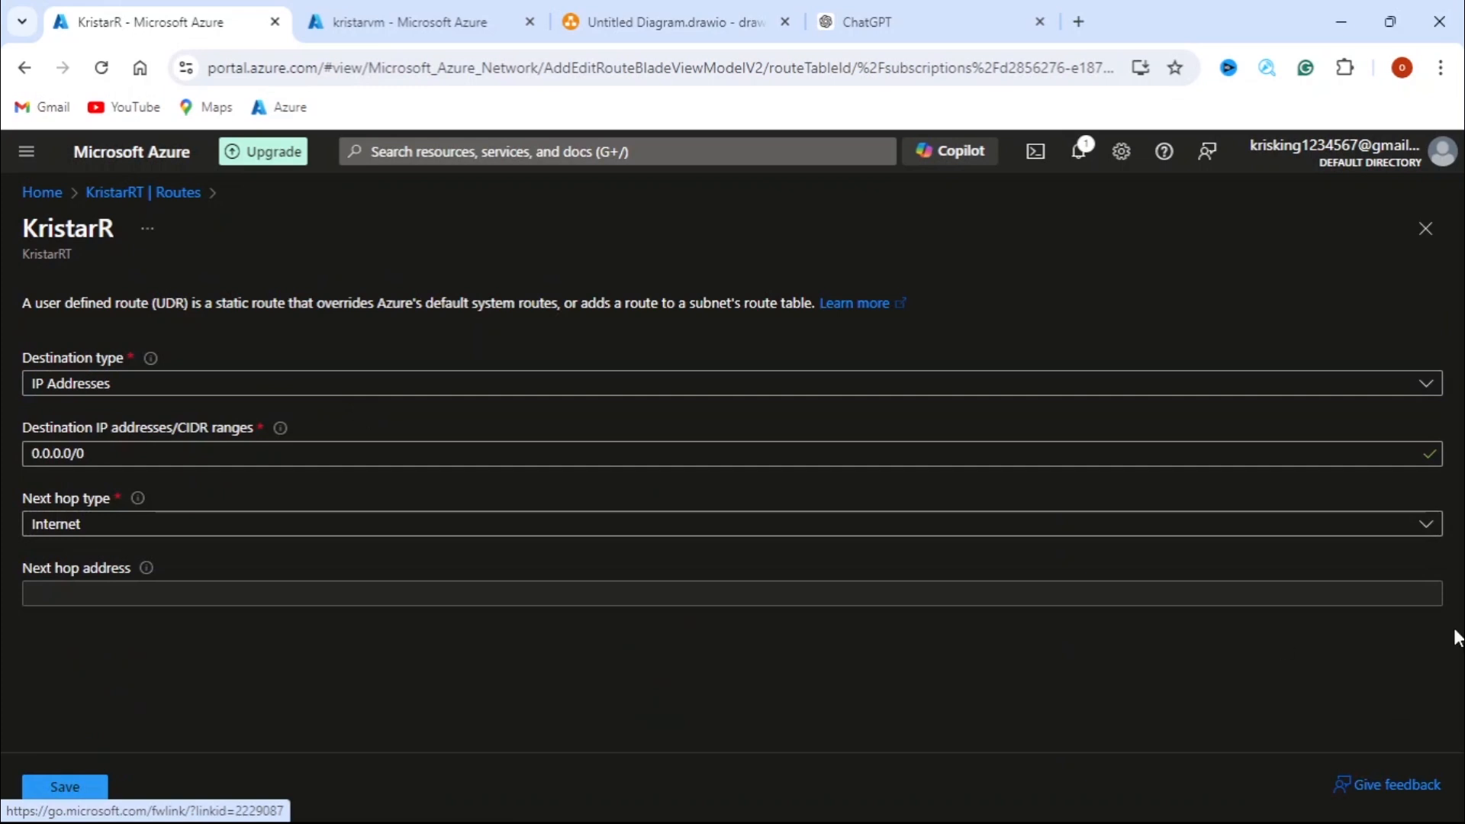
left_click(1429, 534)
left_click(92, 696)
left_click(60, 788)
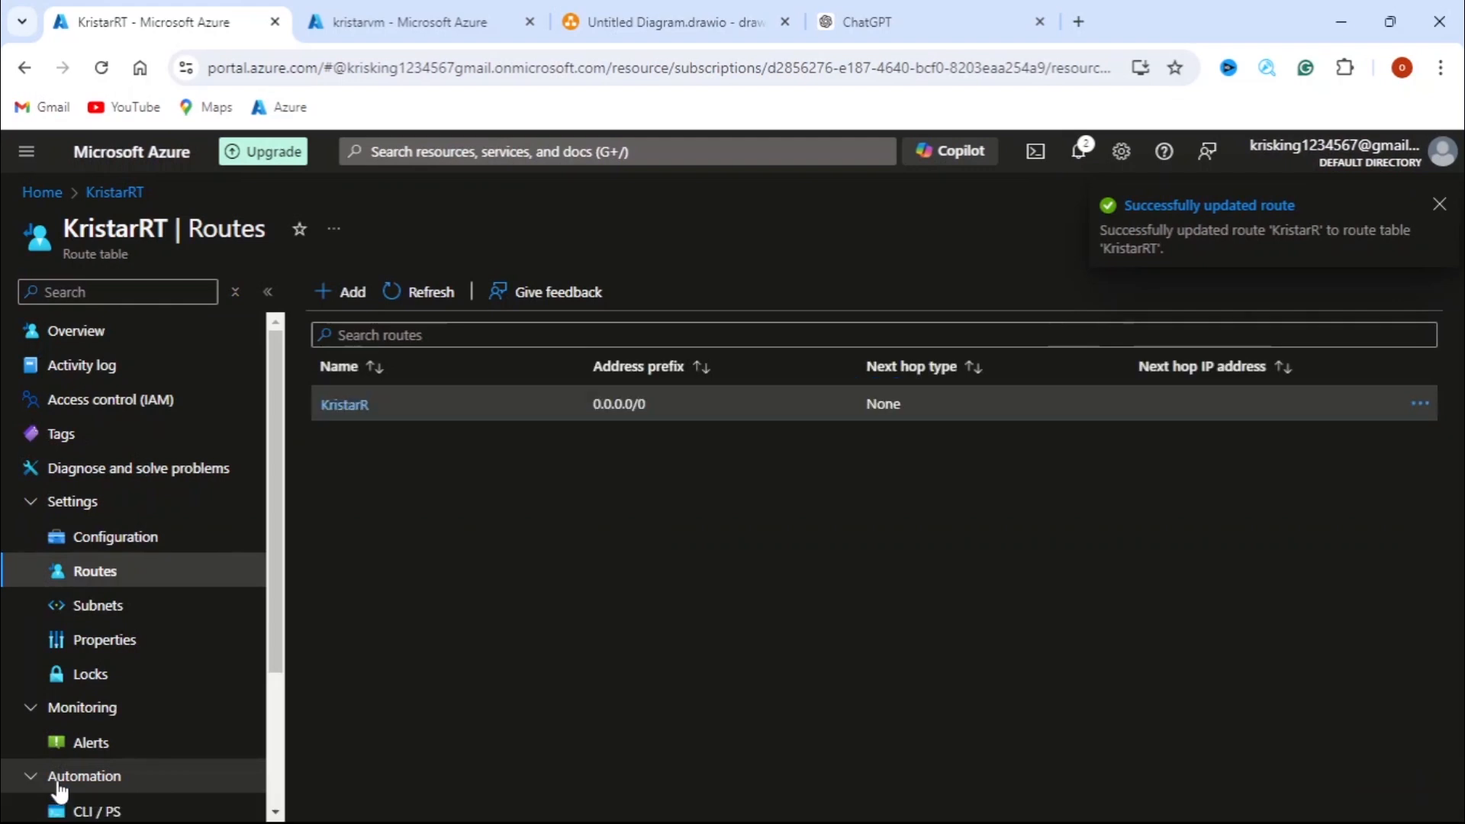
Retrieve KristarRT's effective routes again for the network interface KristarNIC in KristarSubNet
scroll(161, 656, "down", 2)
scroll(160, 656, "down", 1)
left_click(107, 764)
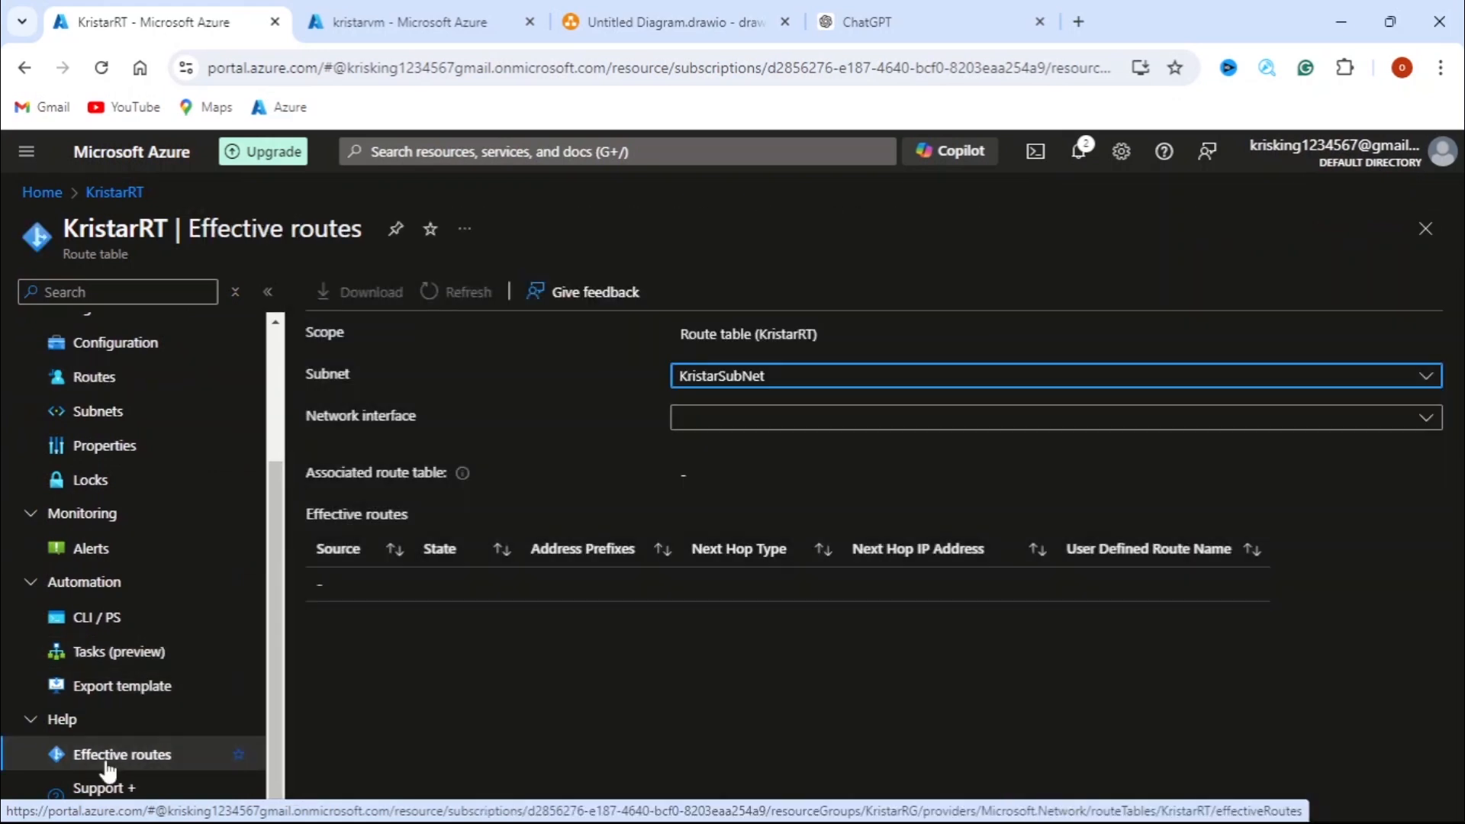
left_click(1415, 419)
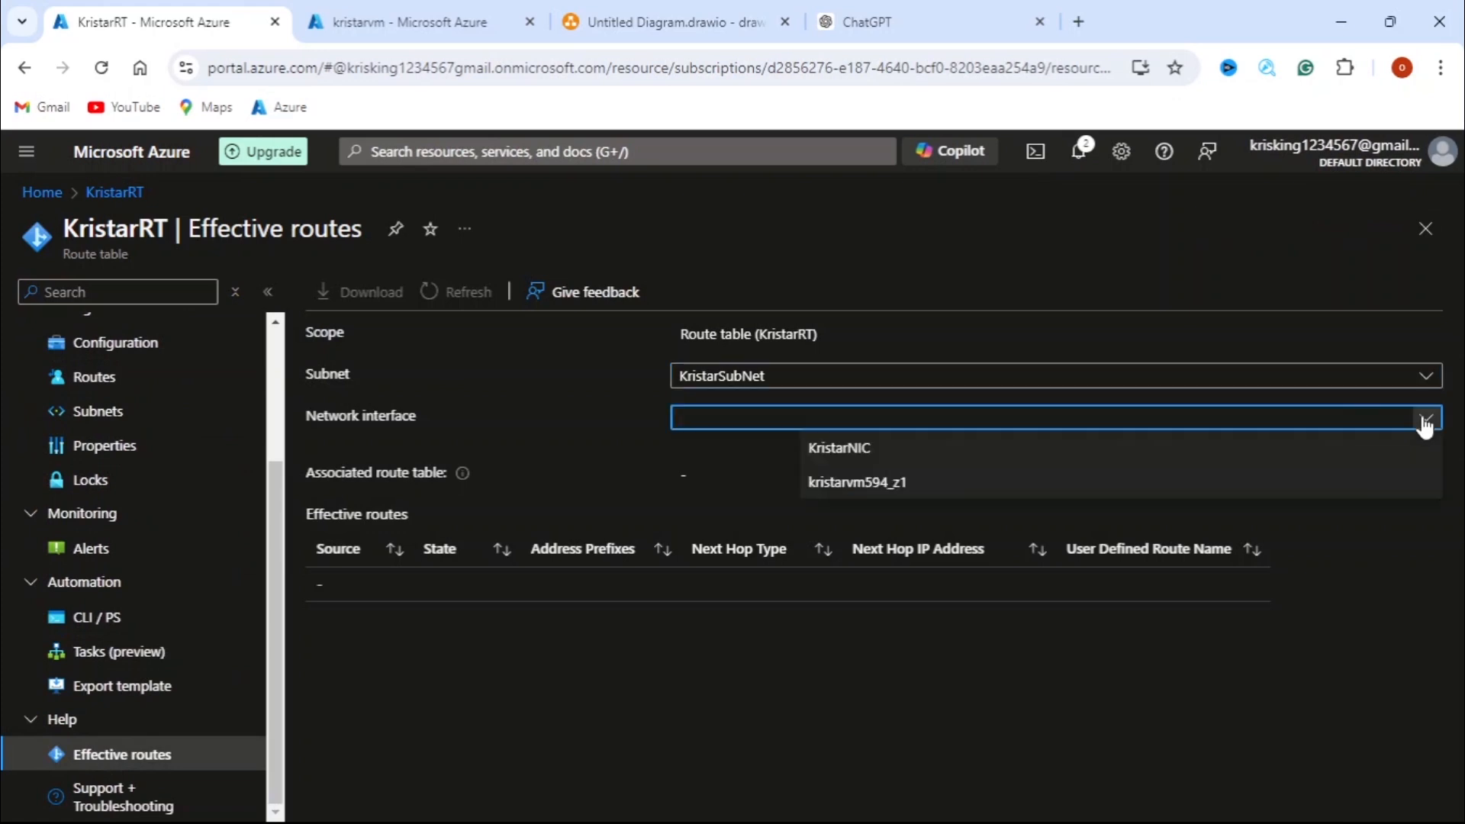
left_click(1162, 449)
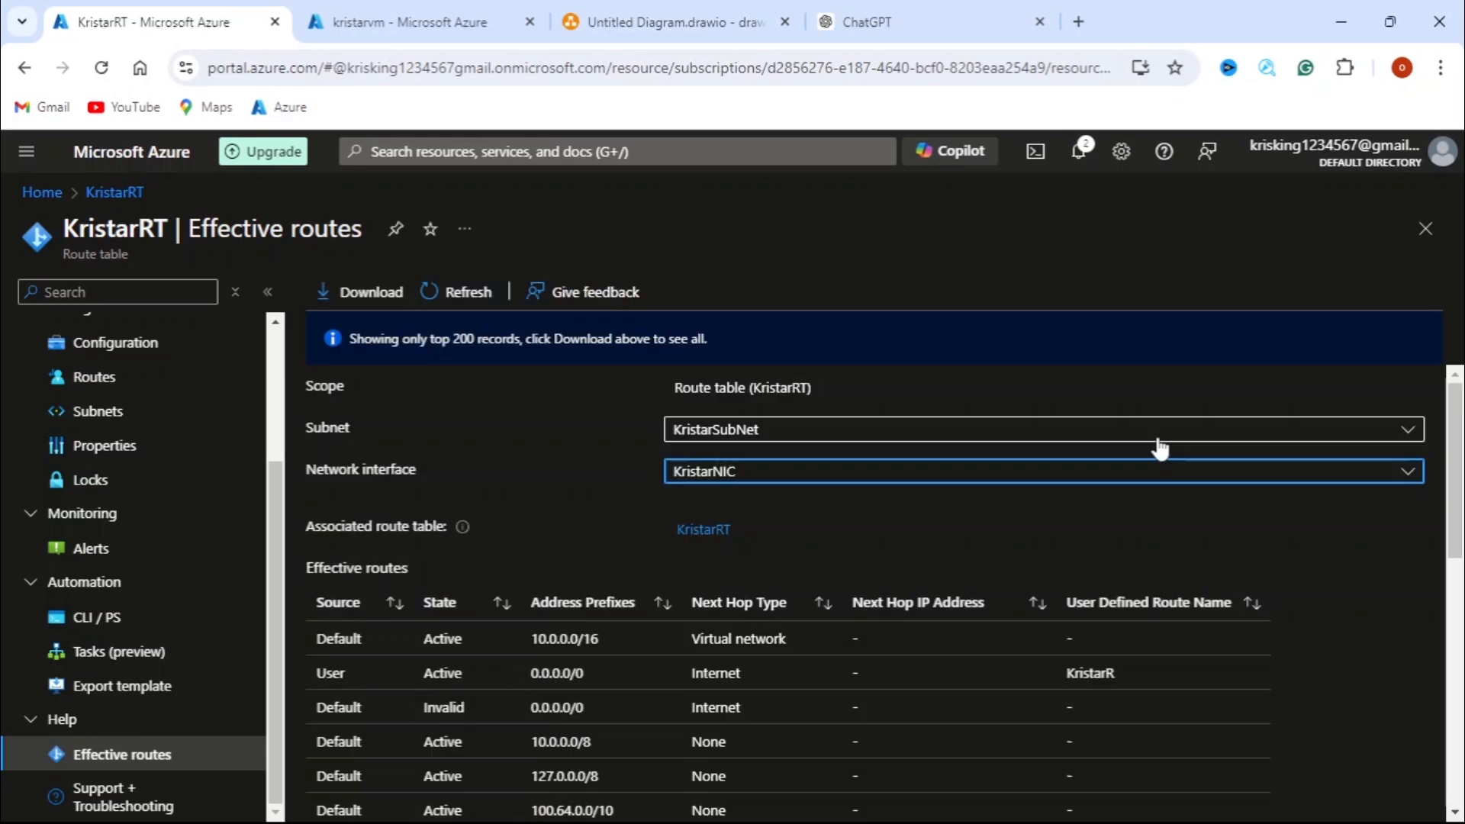
Review the source, state and next hop type of the KristarR and default routes after the next hop change
scroll(1069, 529, "down", 2)
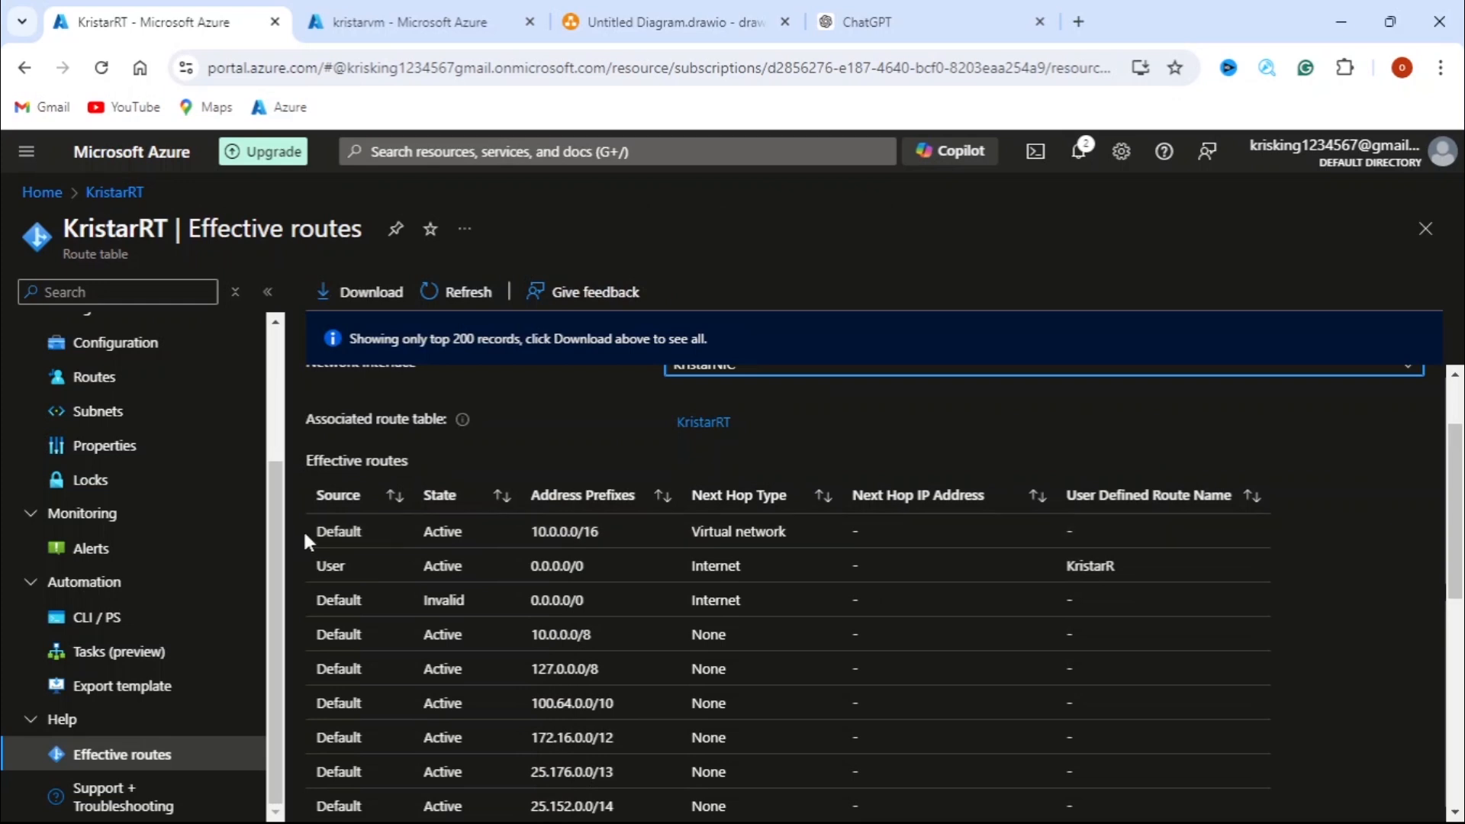
scroll(337, 545, "down", 3)
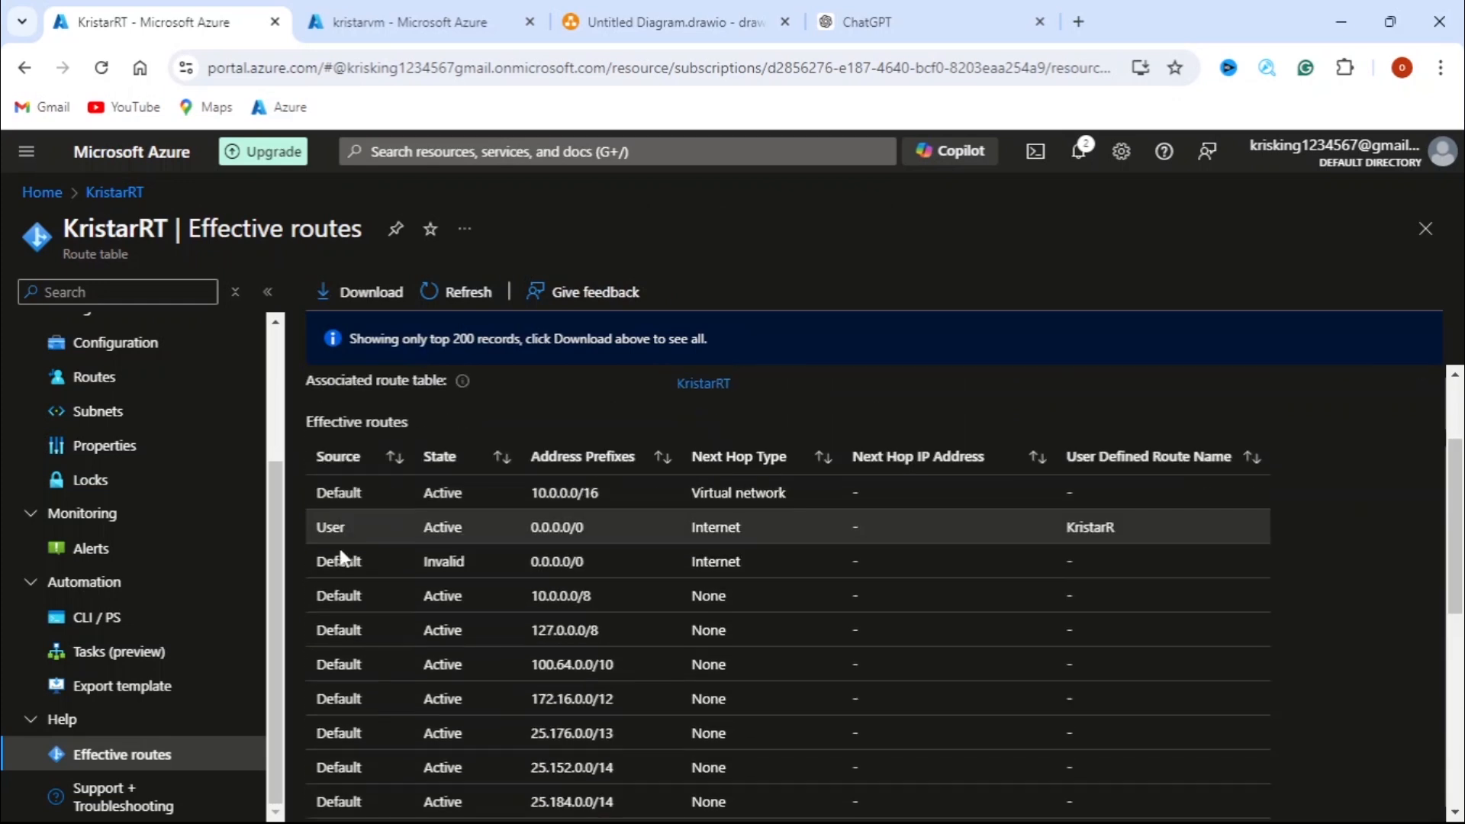
scroll(339, 550, "down", 4)
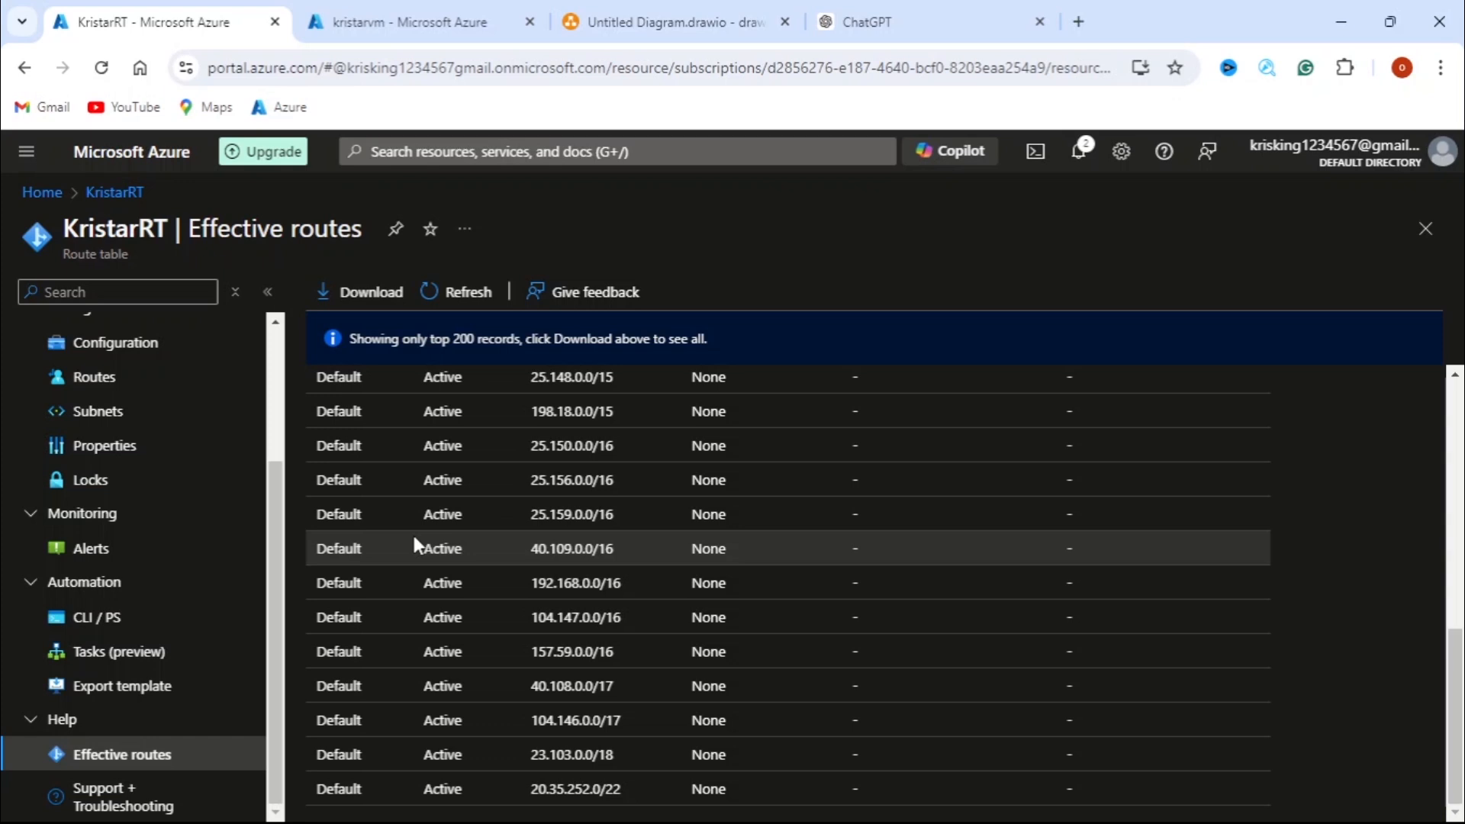
scroll(414, 542, "up", 7)
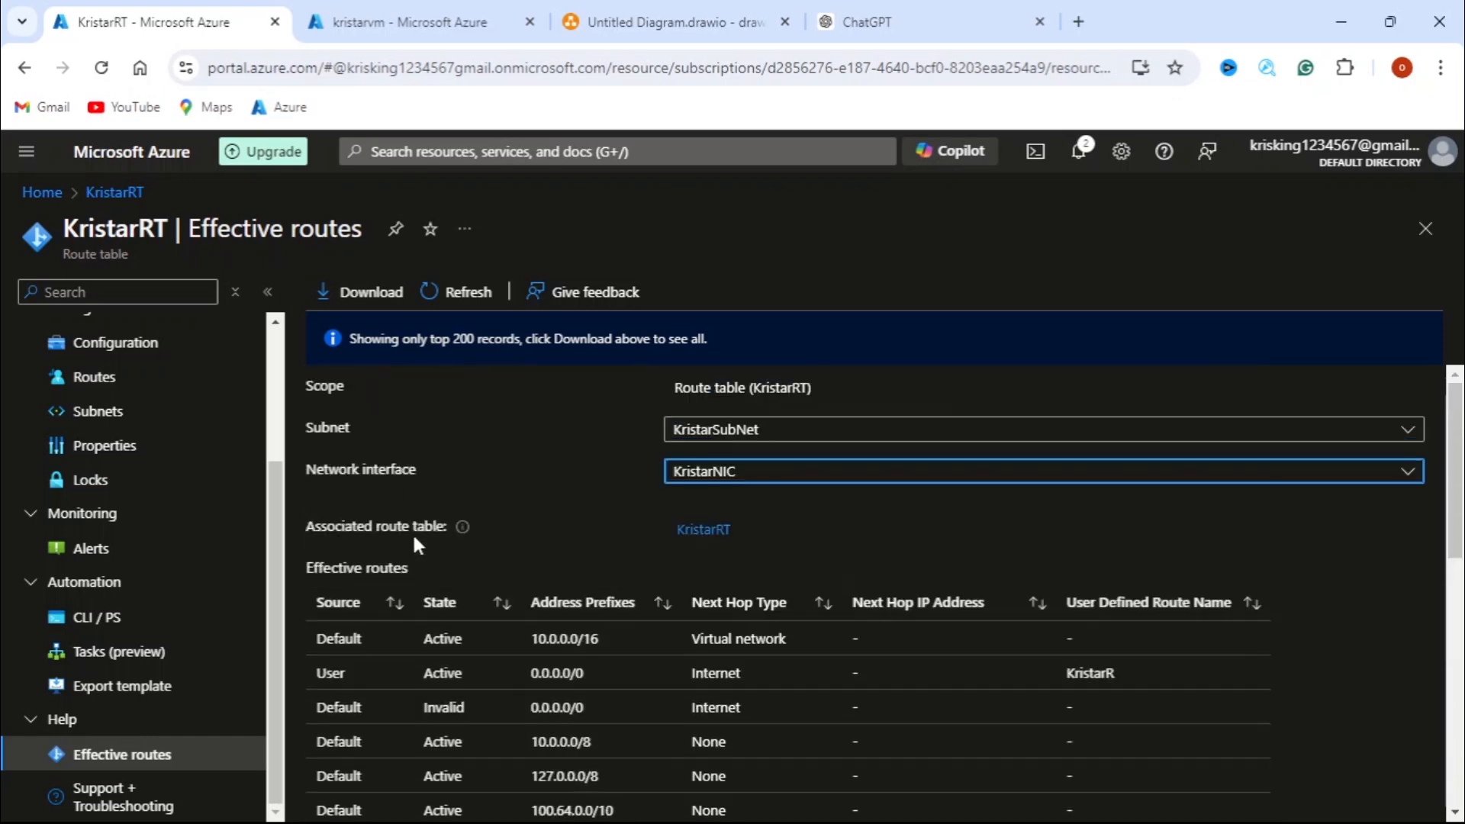
scroll(415, 537, "down", 1)
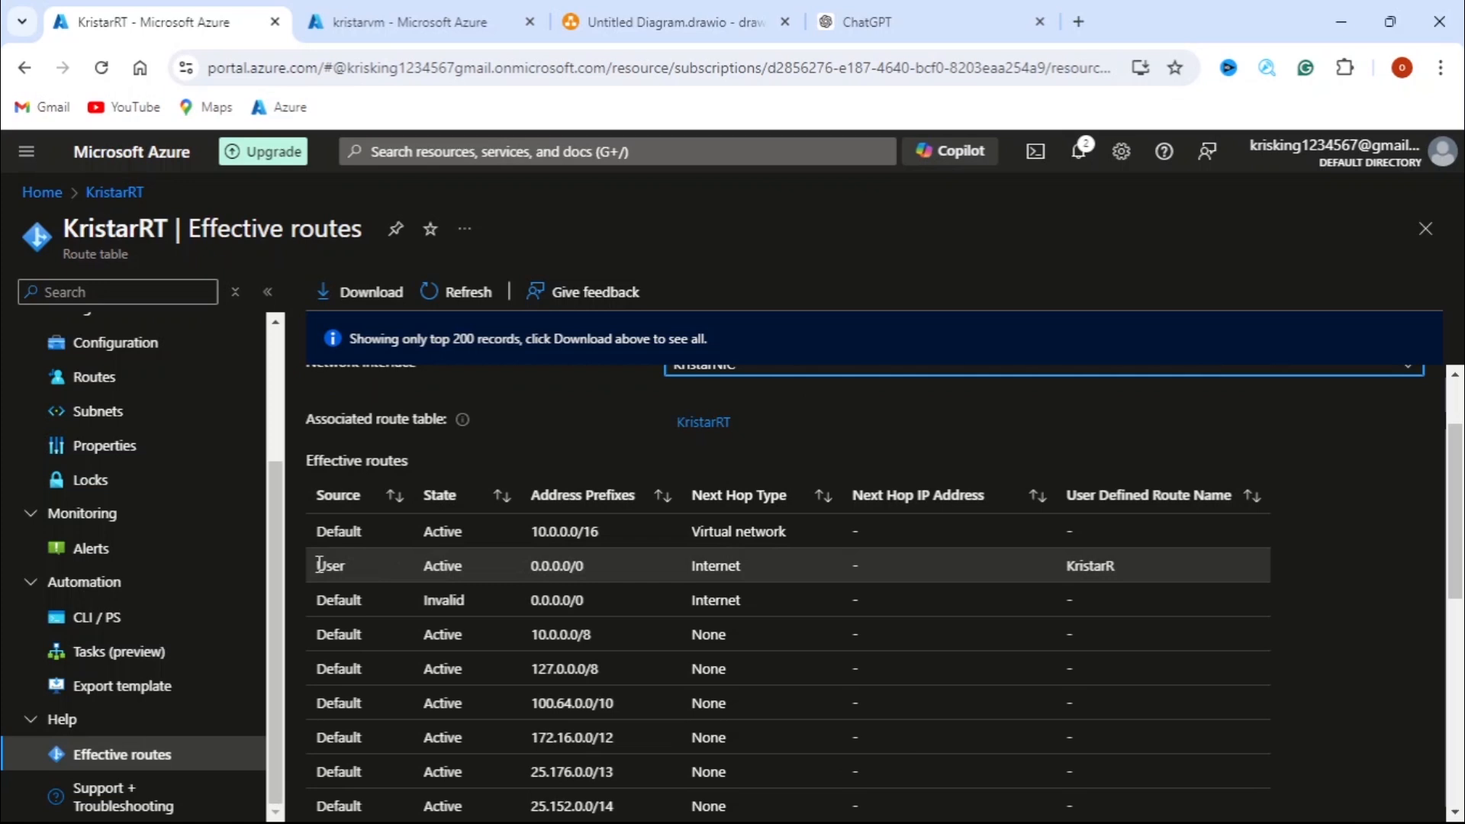
left_click_drag(319, 565, 722, 546)
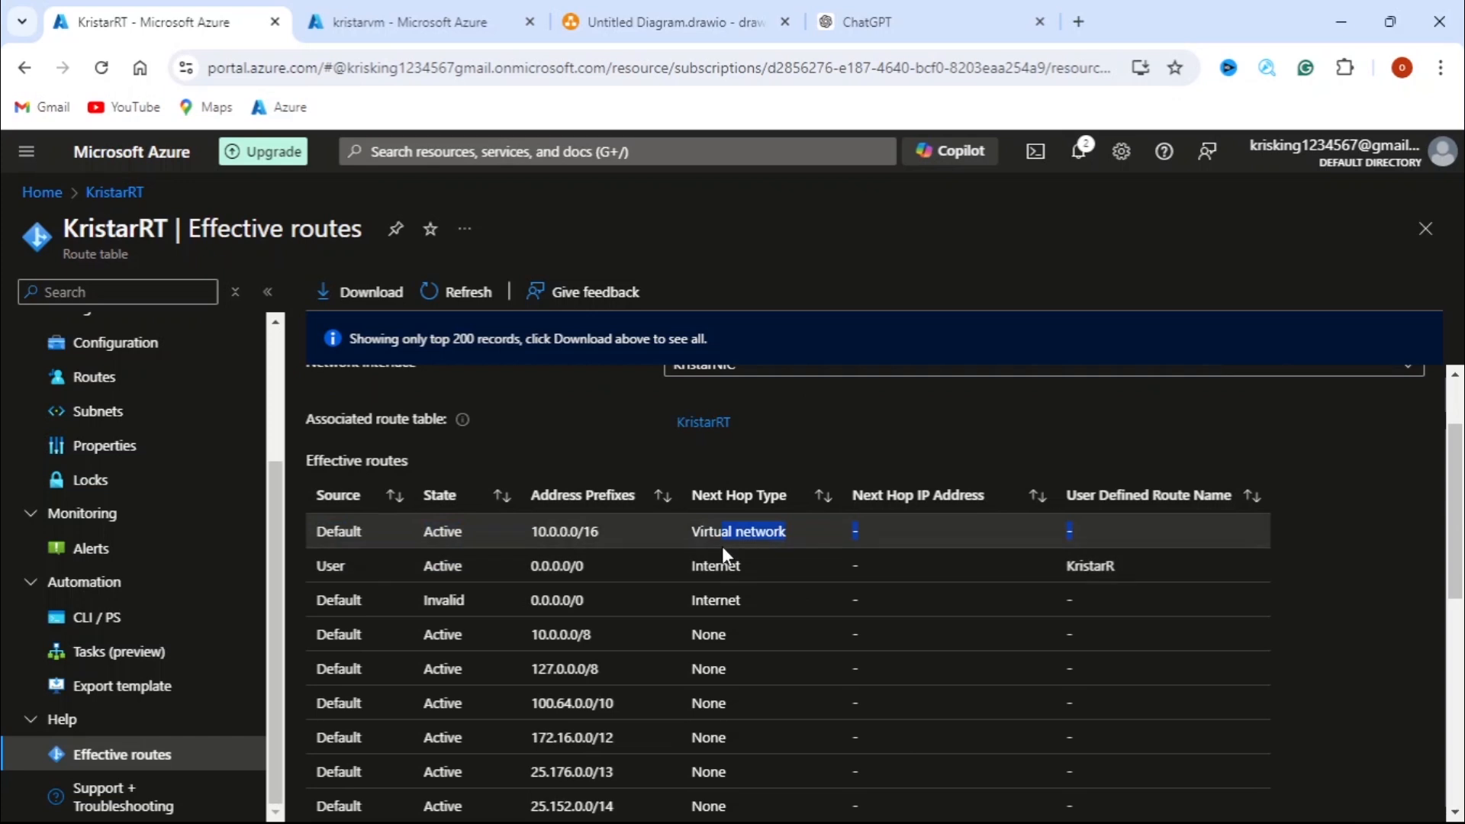
scroll(624, 583, "down", 1)
scroll(625, 592, "down", 4)
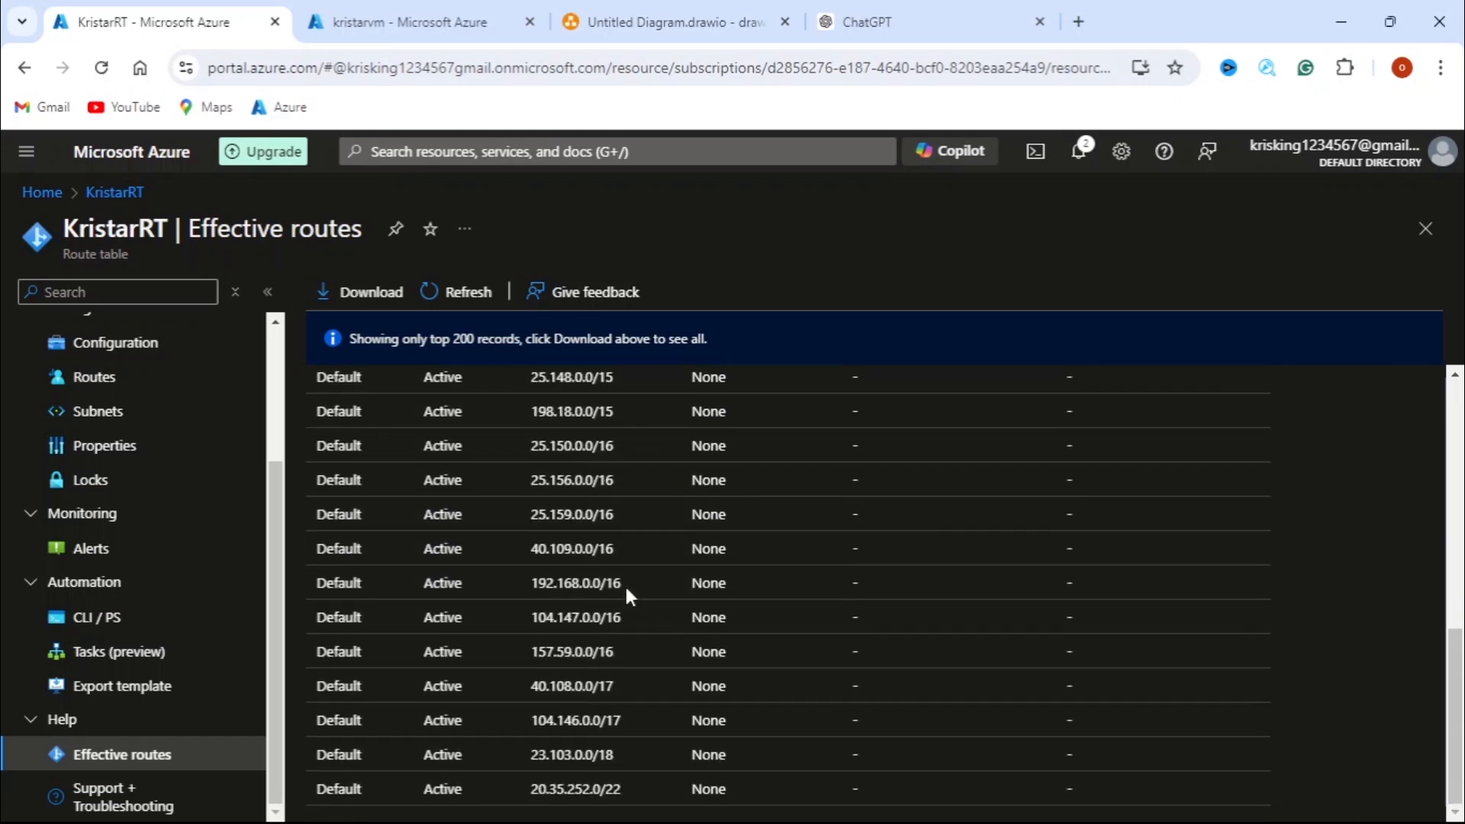
scroll(625, 589, "up", 5)
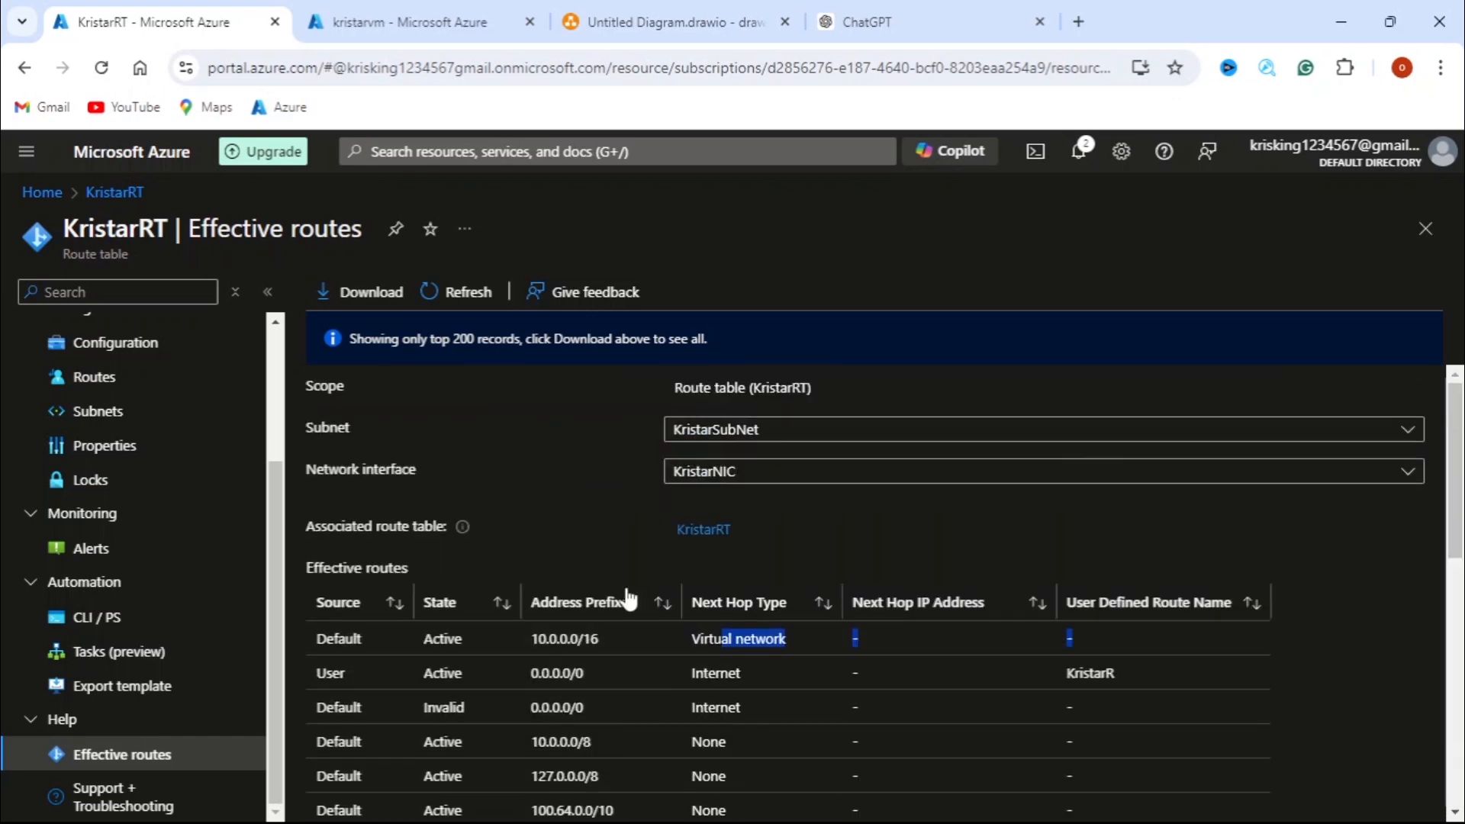
left_click(1379, 624)
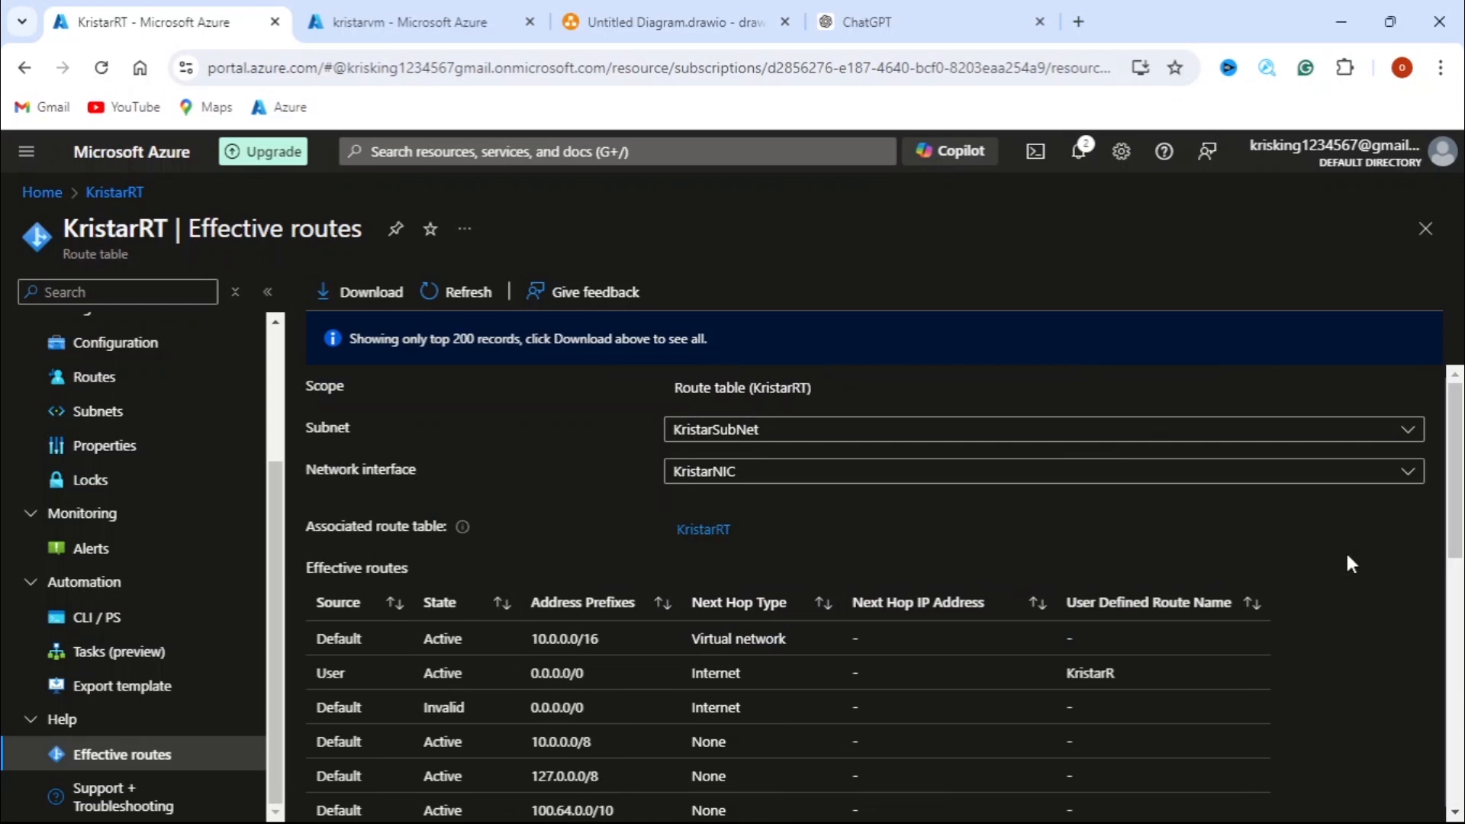
Set the next hop type of the KristarR route in KristarRT to Internet and save the route
scroll(1347, 557, "down", 3)
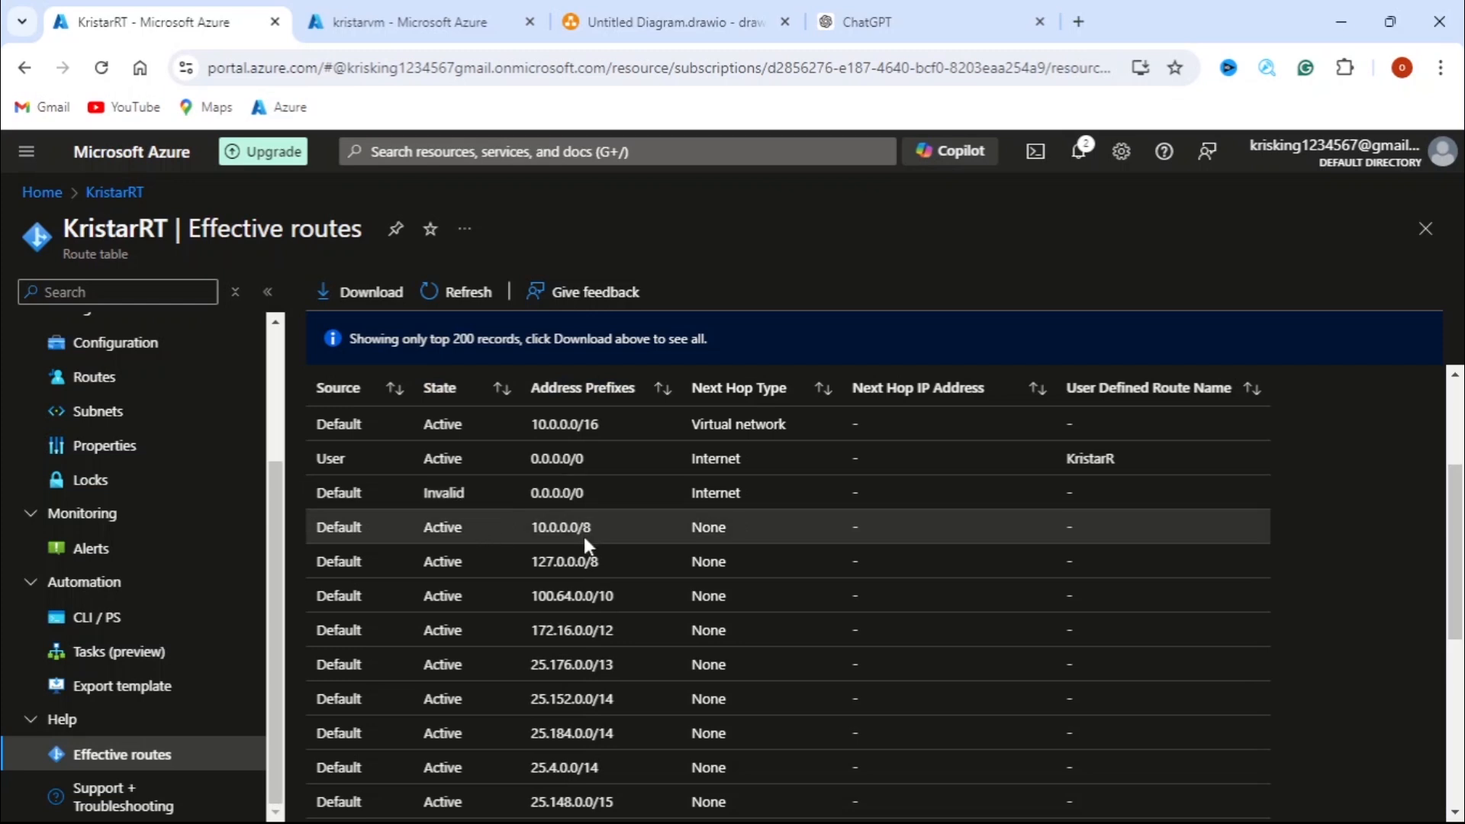
scroll(583, 538, "down", 6)
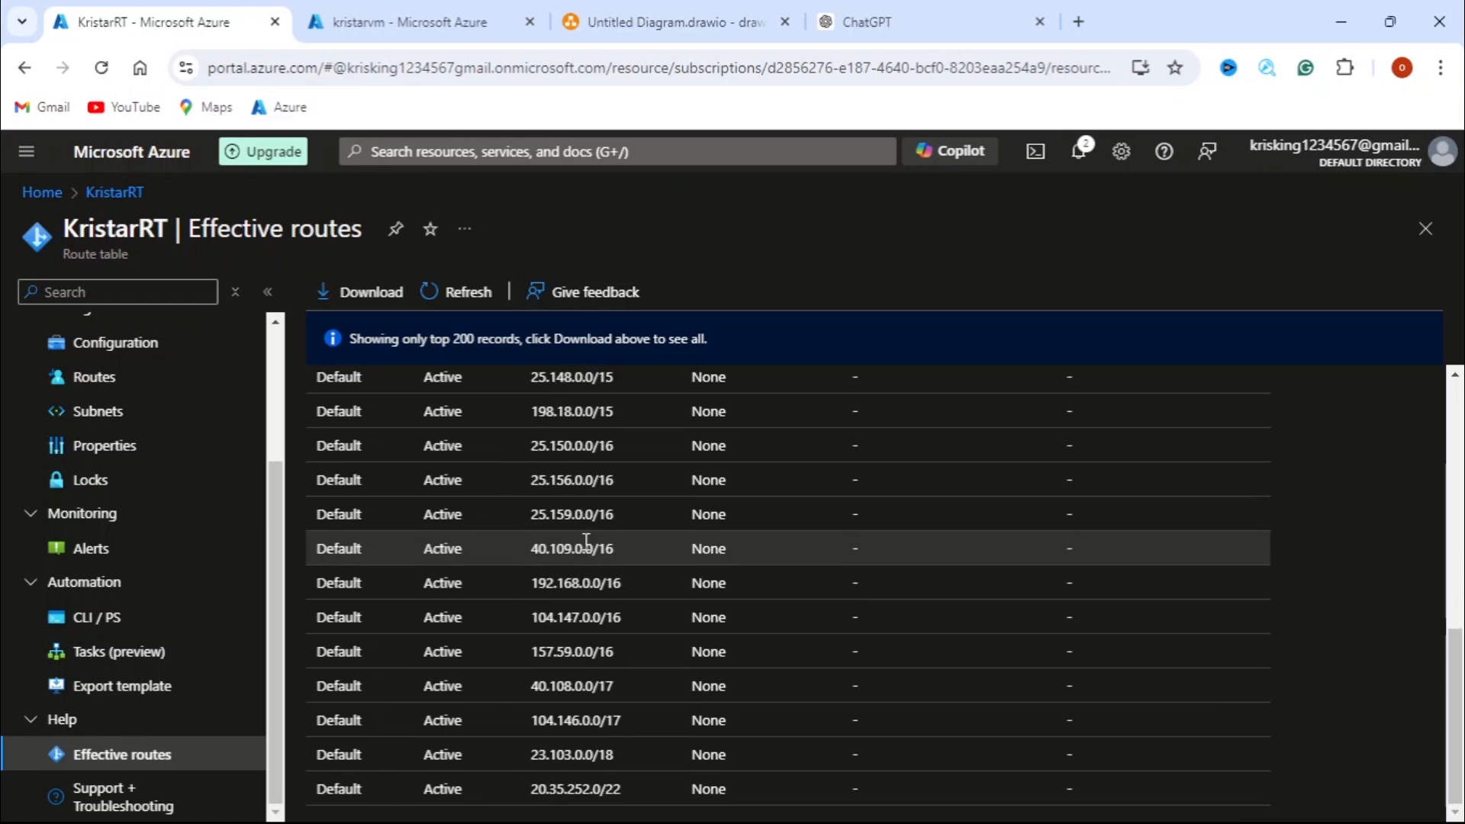
scroll(699, 715, "up", 8)
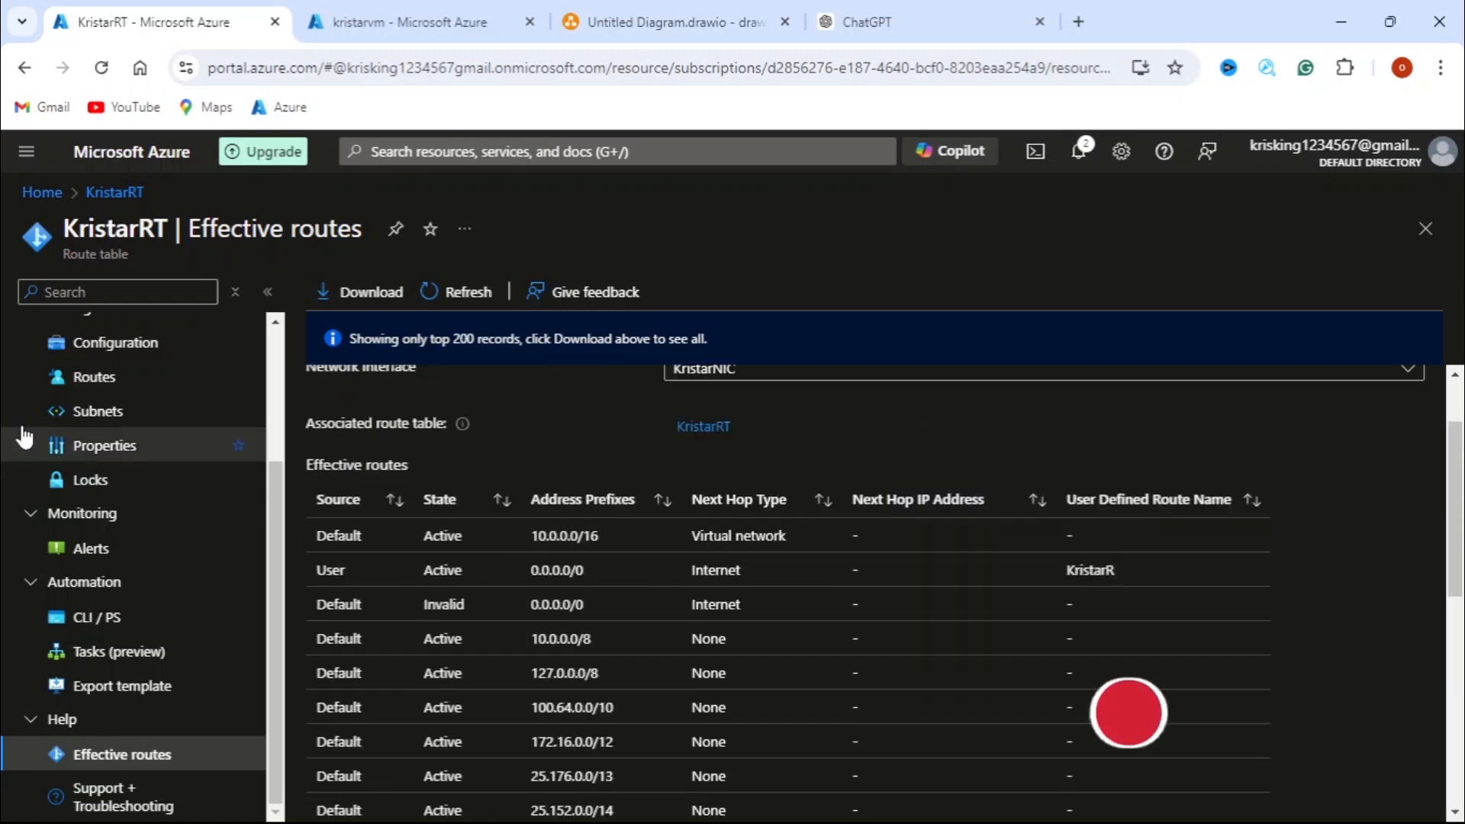
scroll(126, 587, "up", 3)
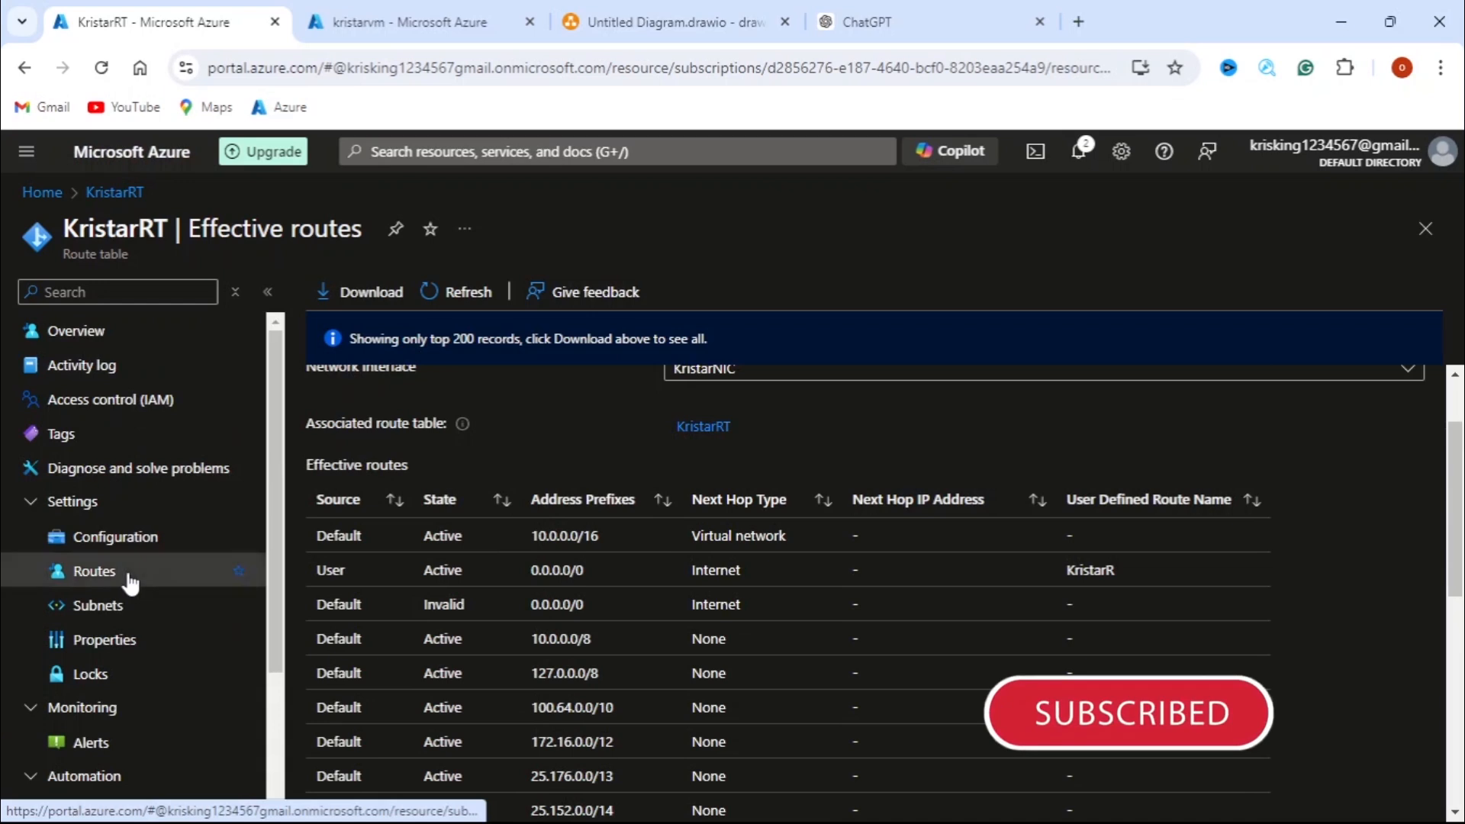
left_click(128, 578)
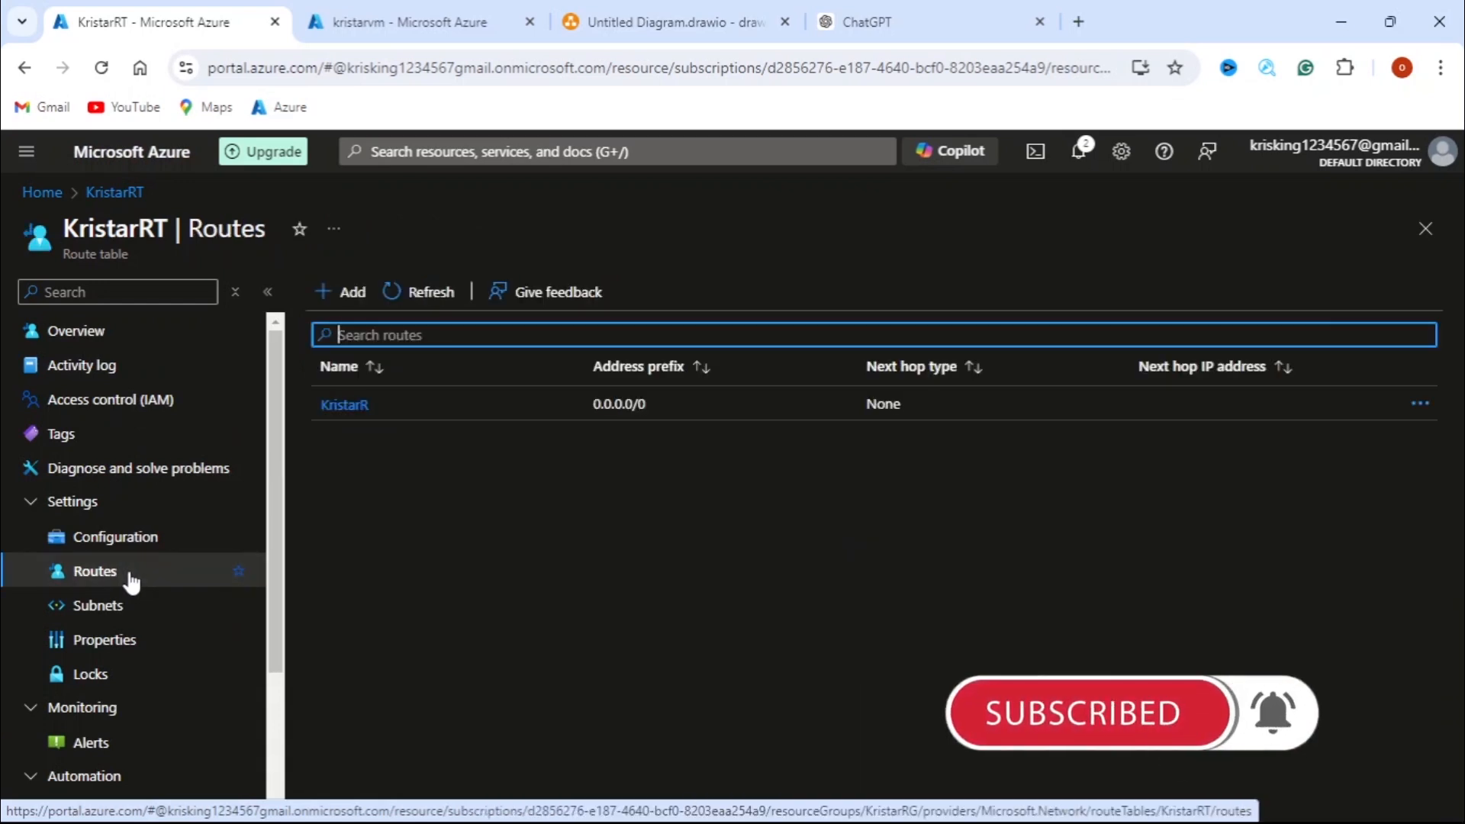
left_click(344, 405)
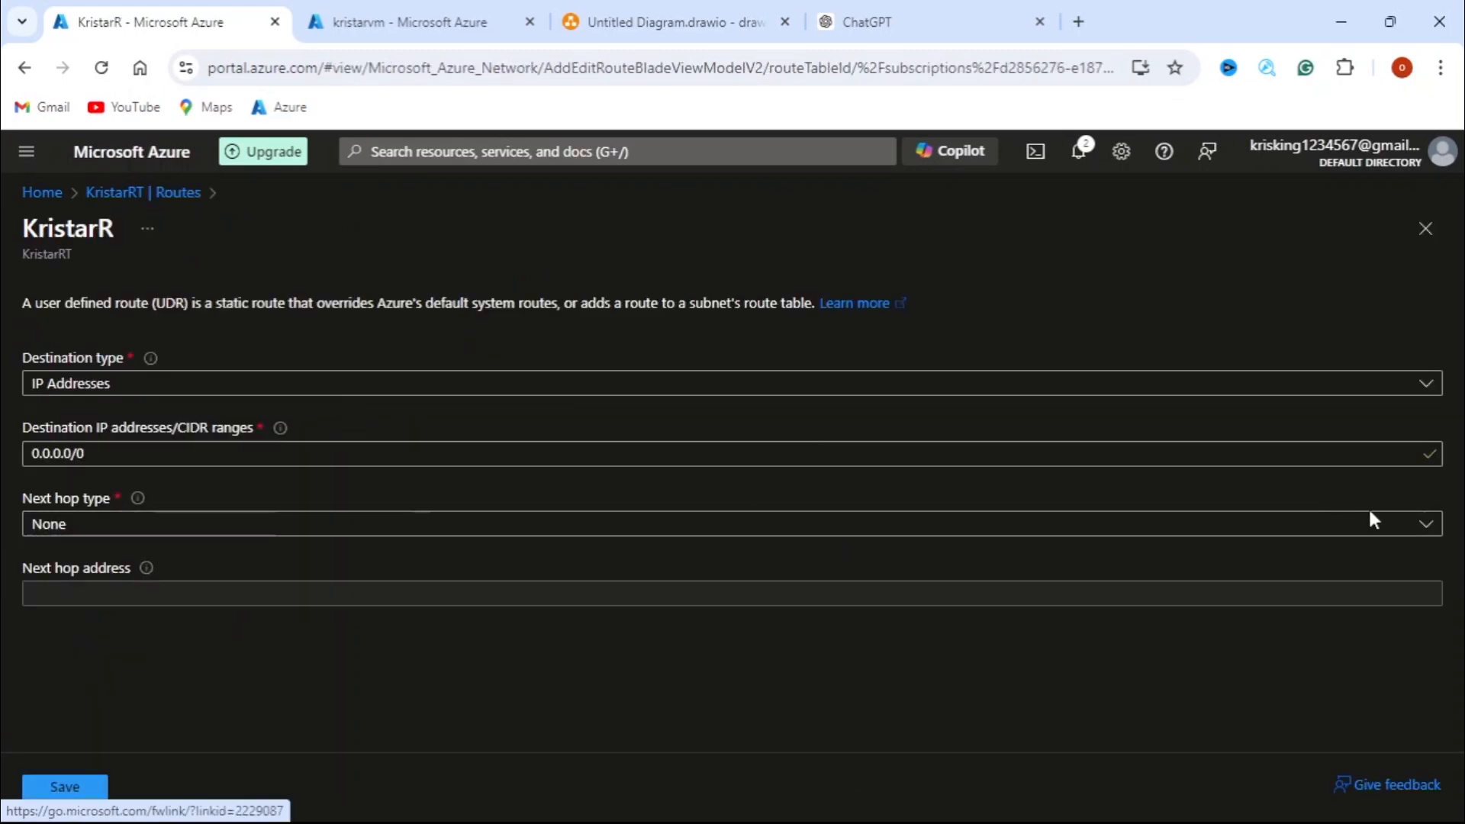
left_click(1425, 526)
left_click(279, 624)
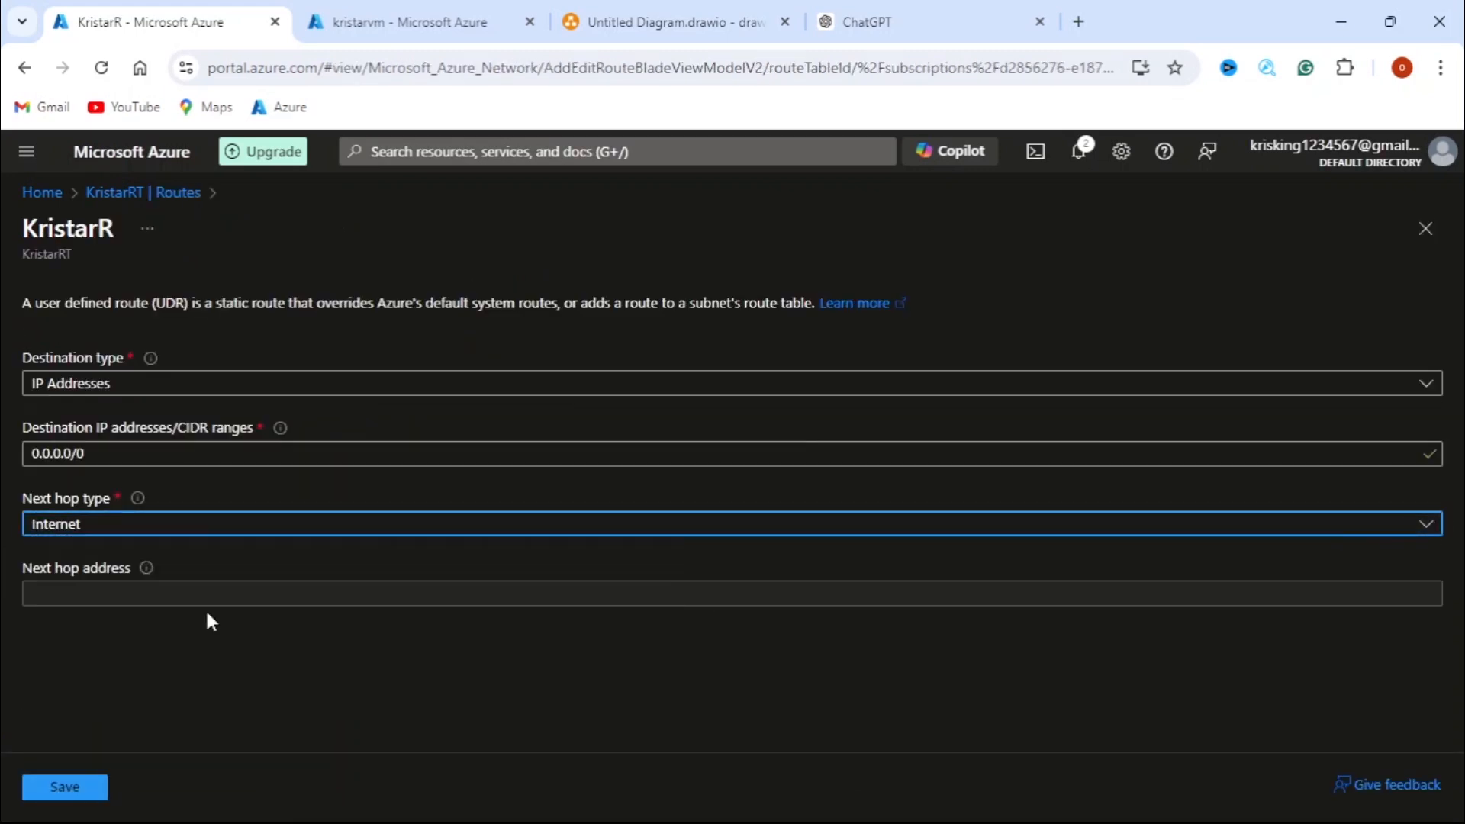
left_click(57, 790)
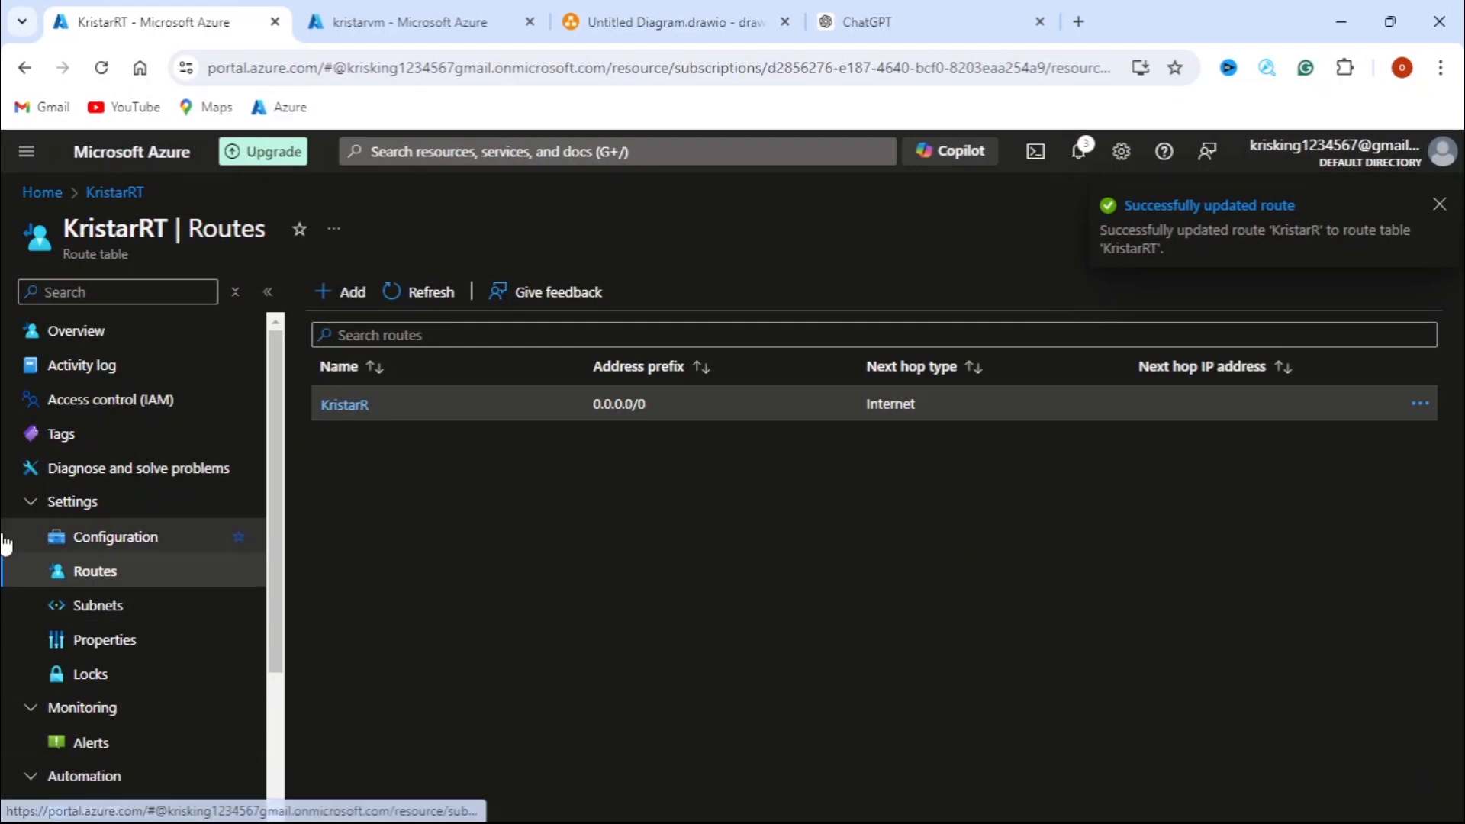
Retrieve KristarRT's effective routes for KristarNIC in KristarSubNet and check the KristarR entry
scroll(122, 721, "down", 3)
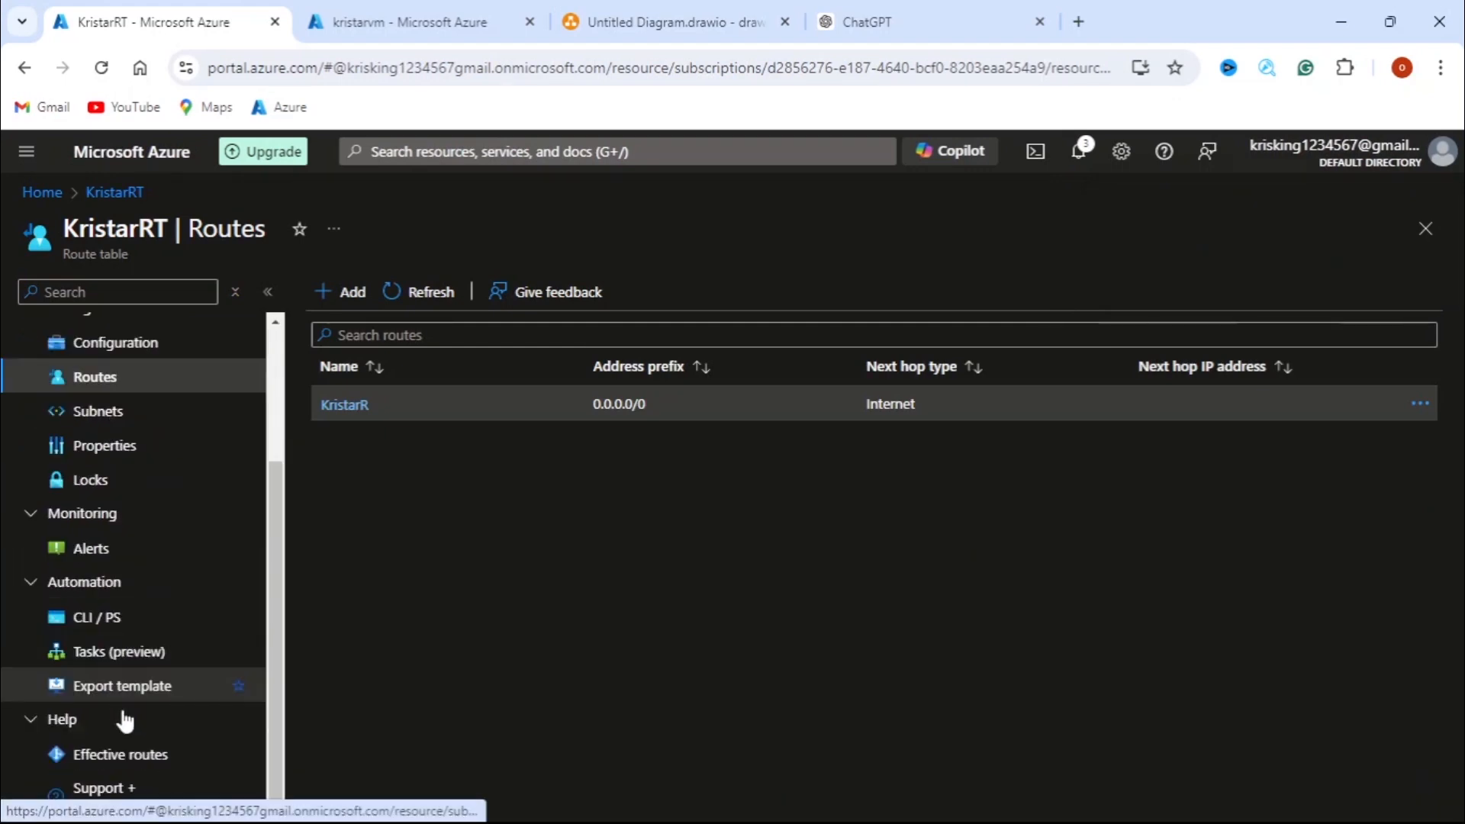
left_click(128, 758)
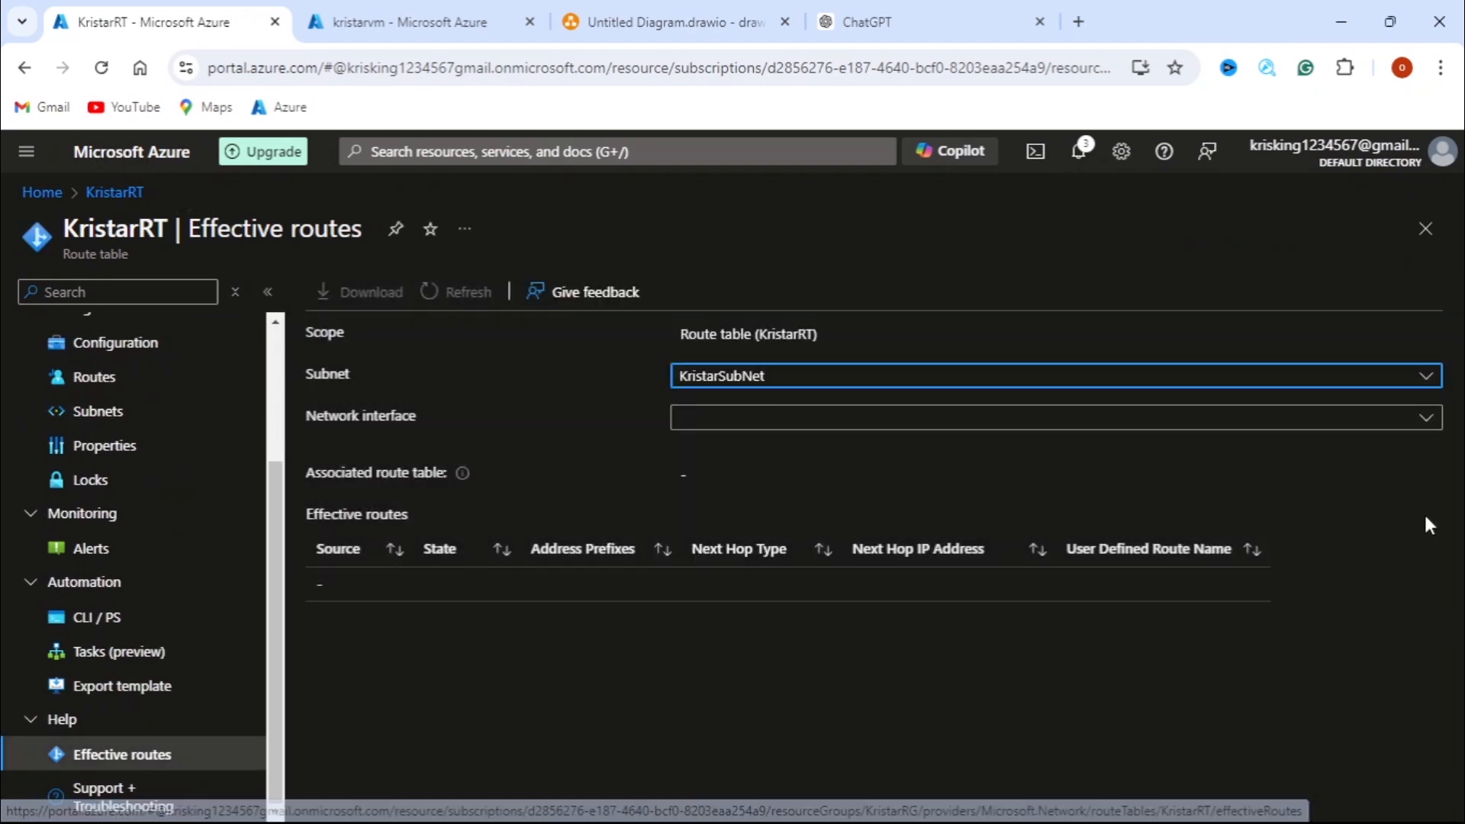
left_click(1423, 417)
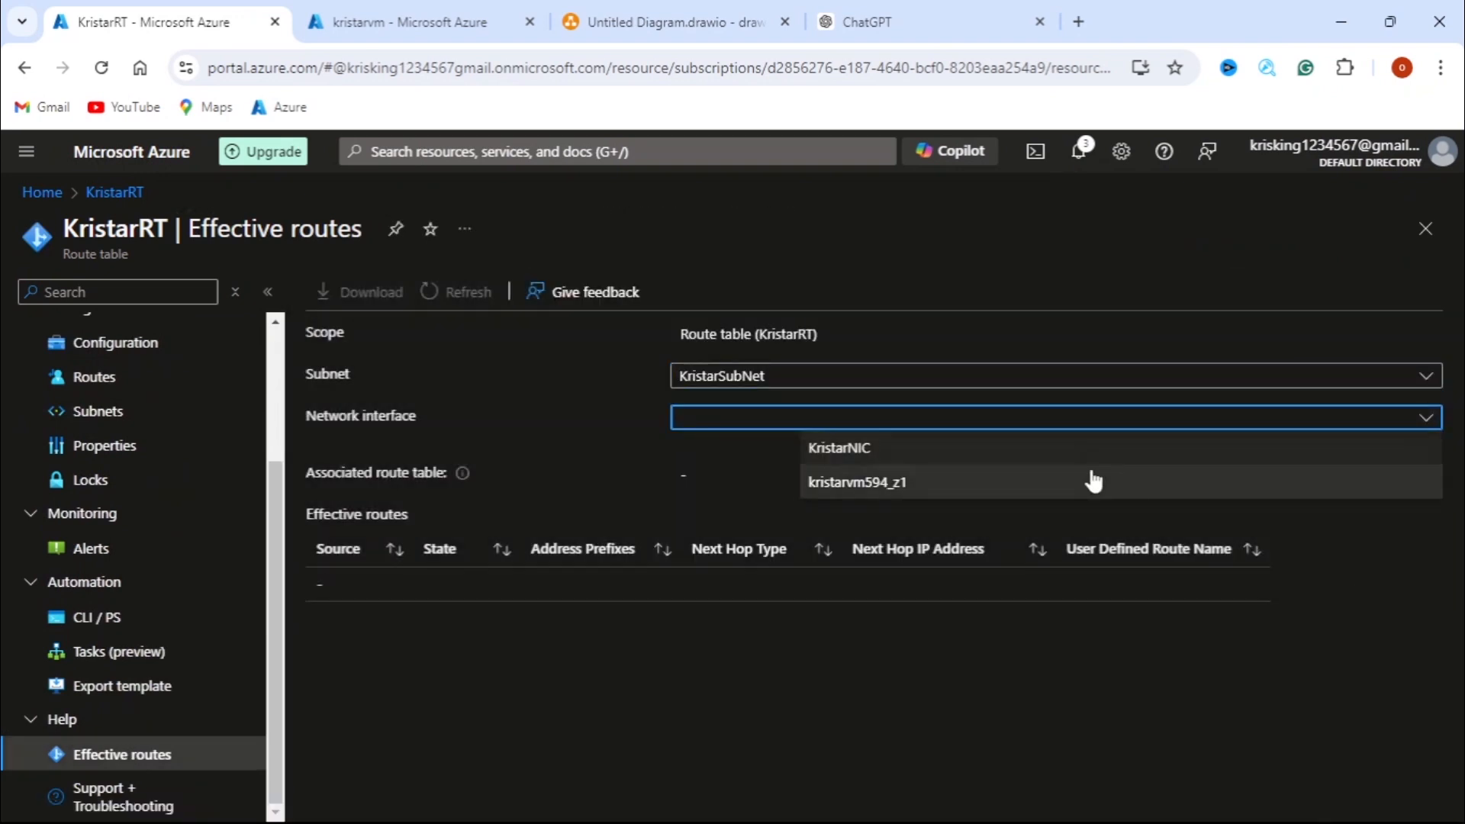
left_click(1027, 458)
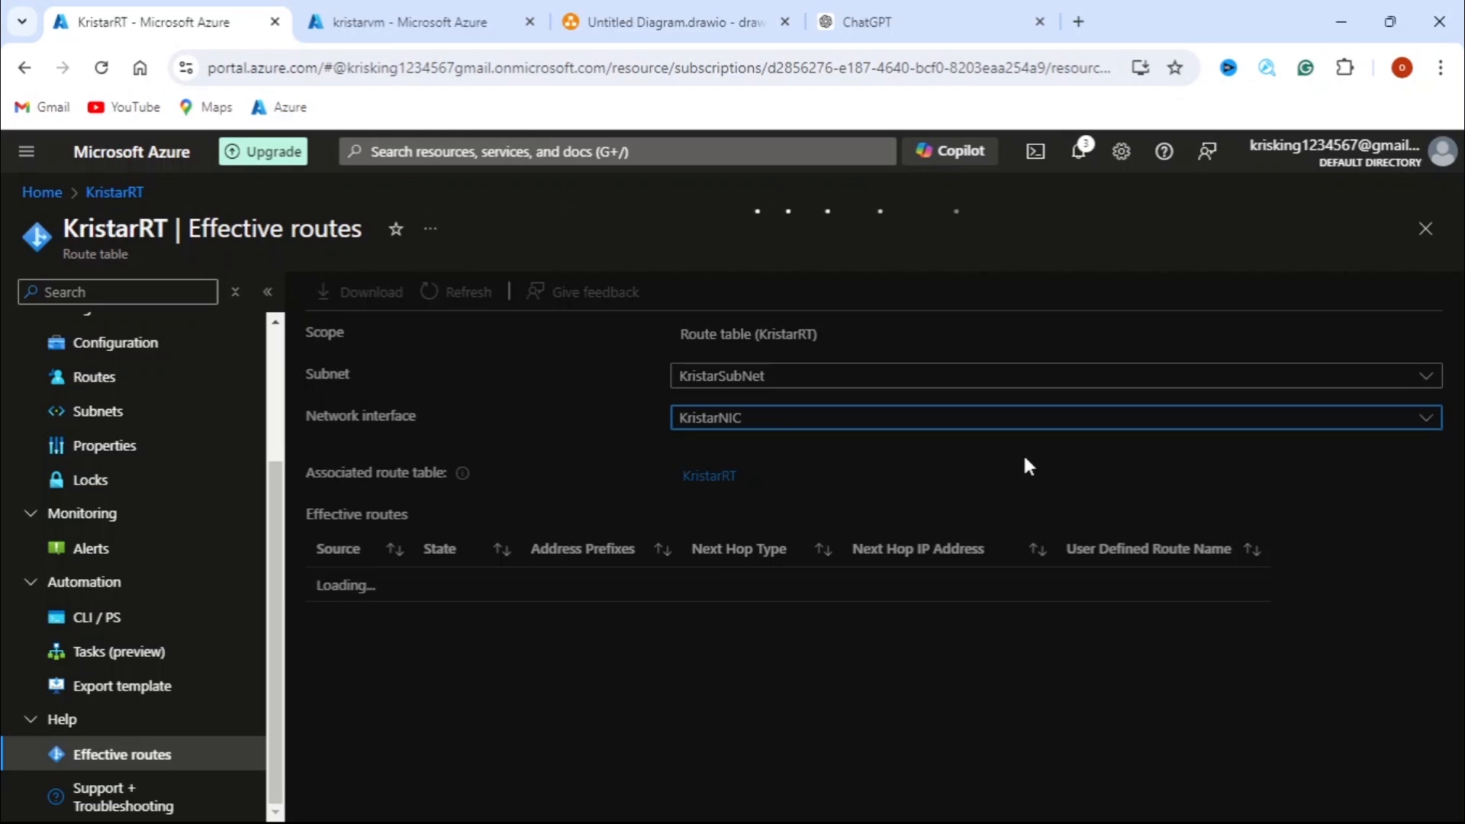
scroll(1389, 603, "down", 3)
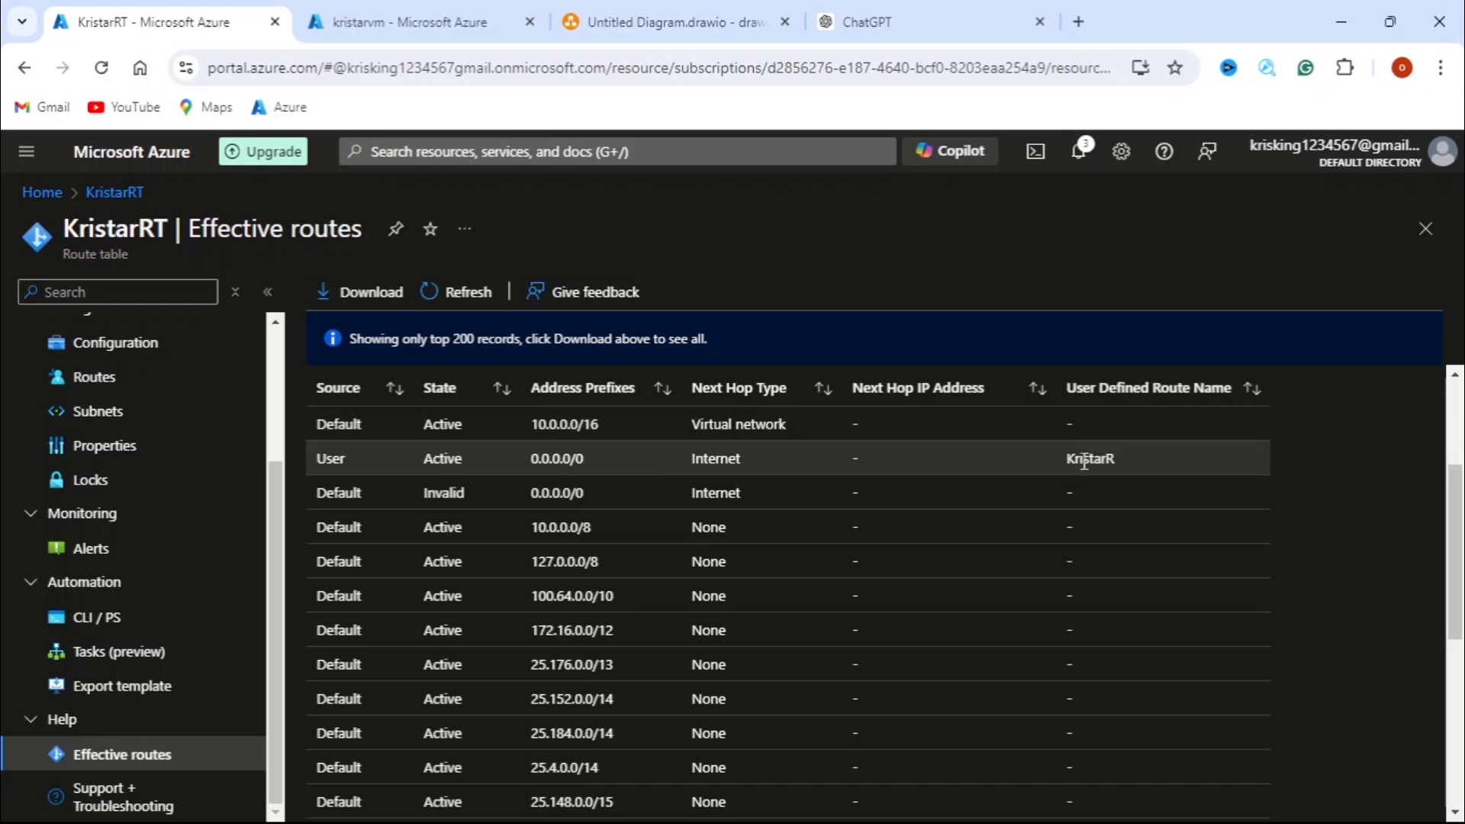
Copy kristarvm's public IP address and open it in a new browser tab to test web access to the virtual machine
left_click(386, 29)
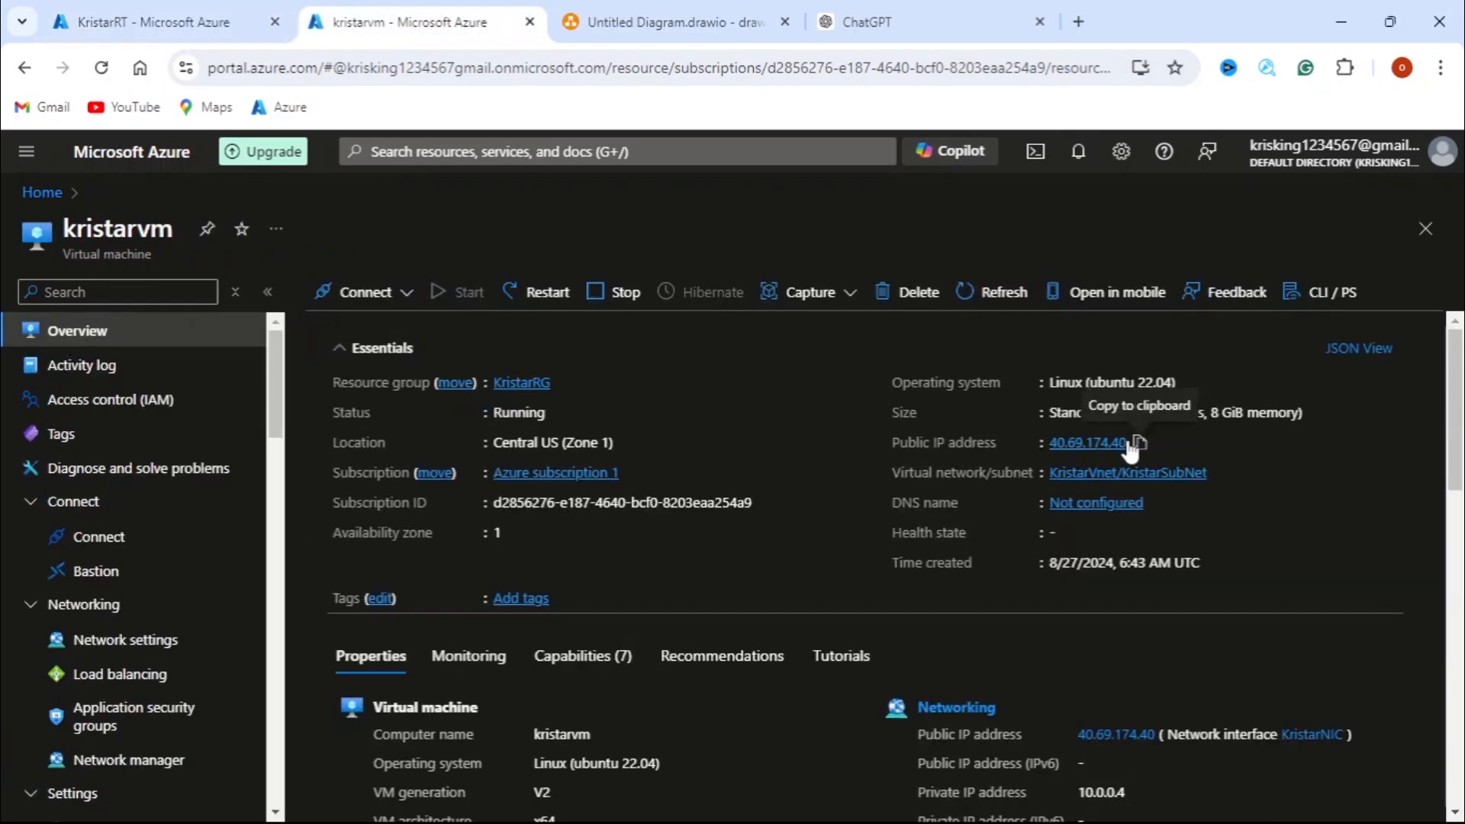
left_click(1139, 443)
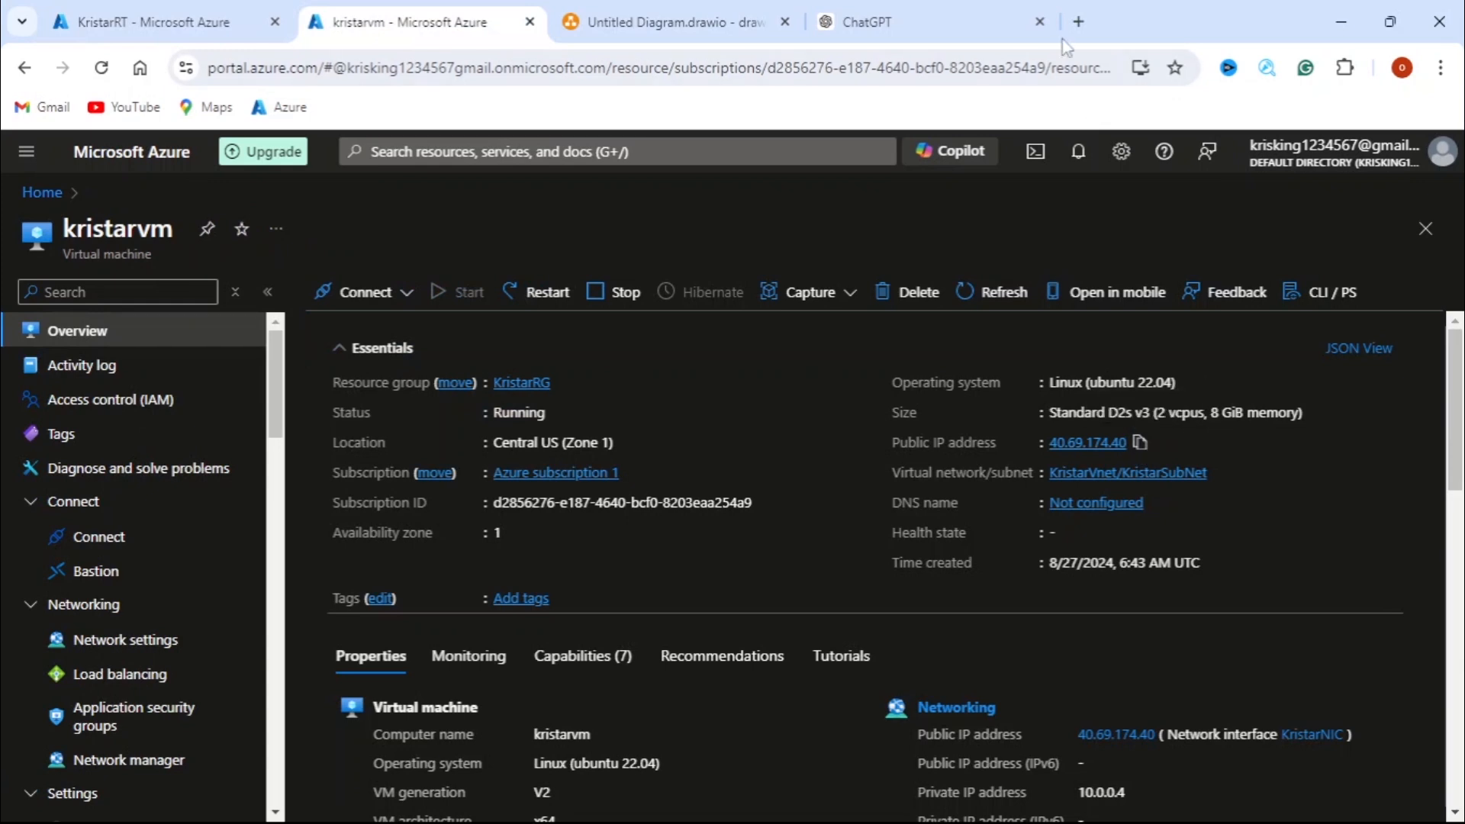
left_click(1078, 21)
left_click(906, 70)
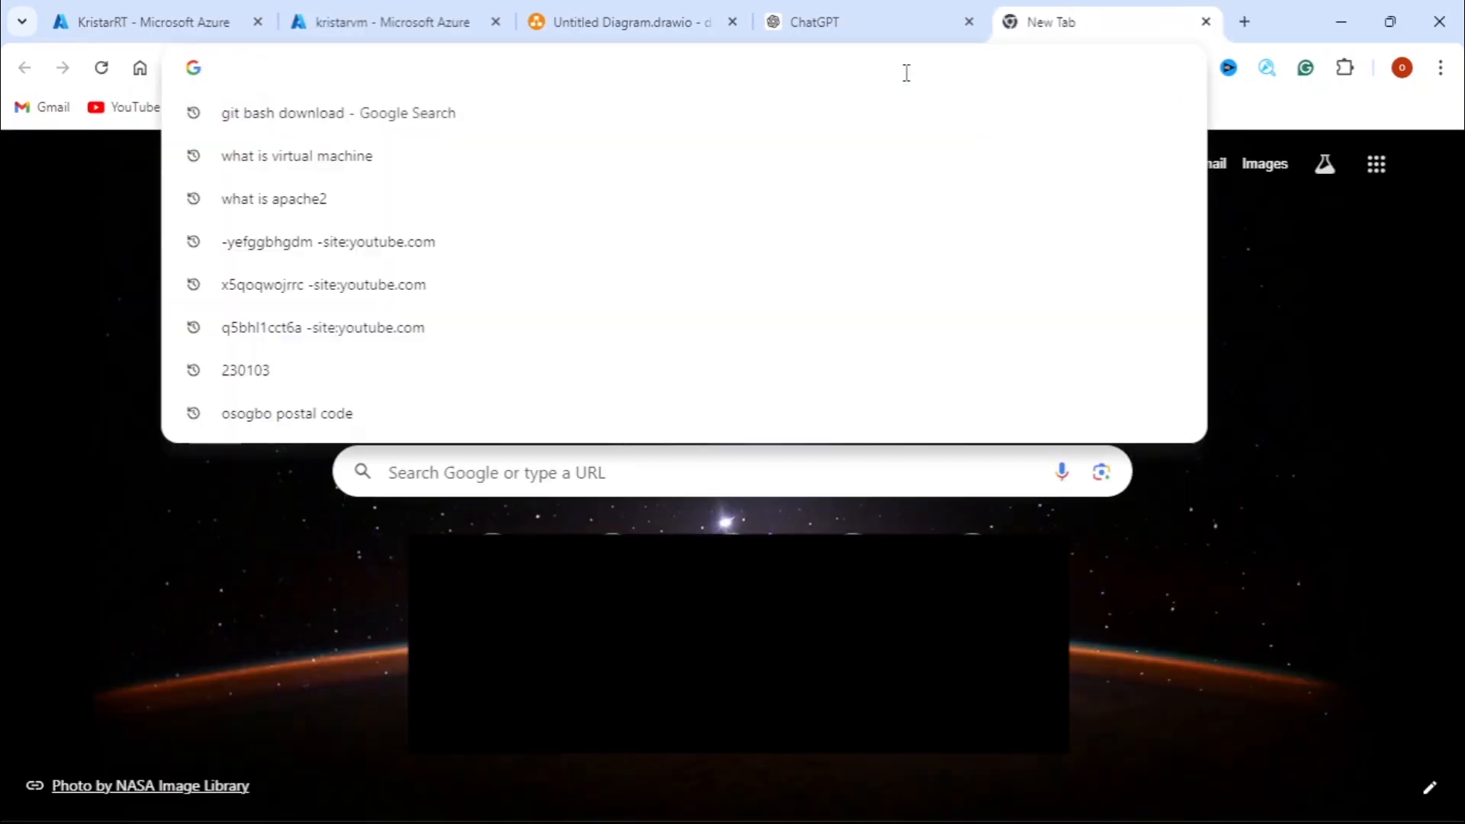
key("ctrl+v")
key("Return")
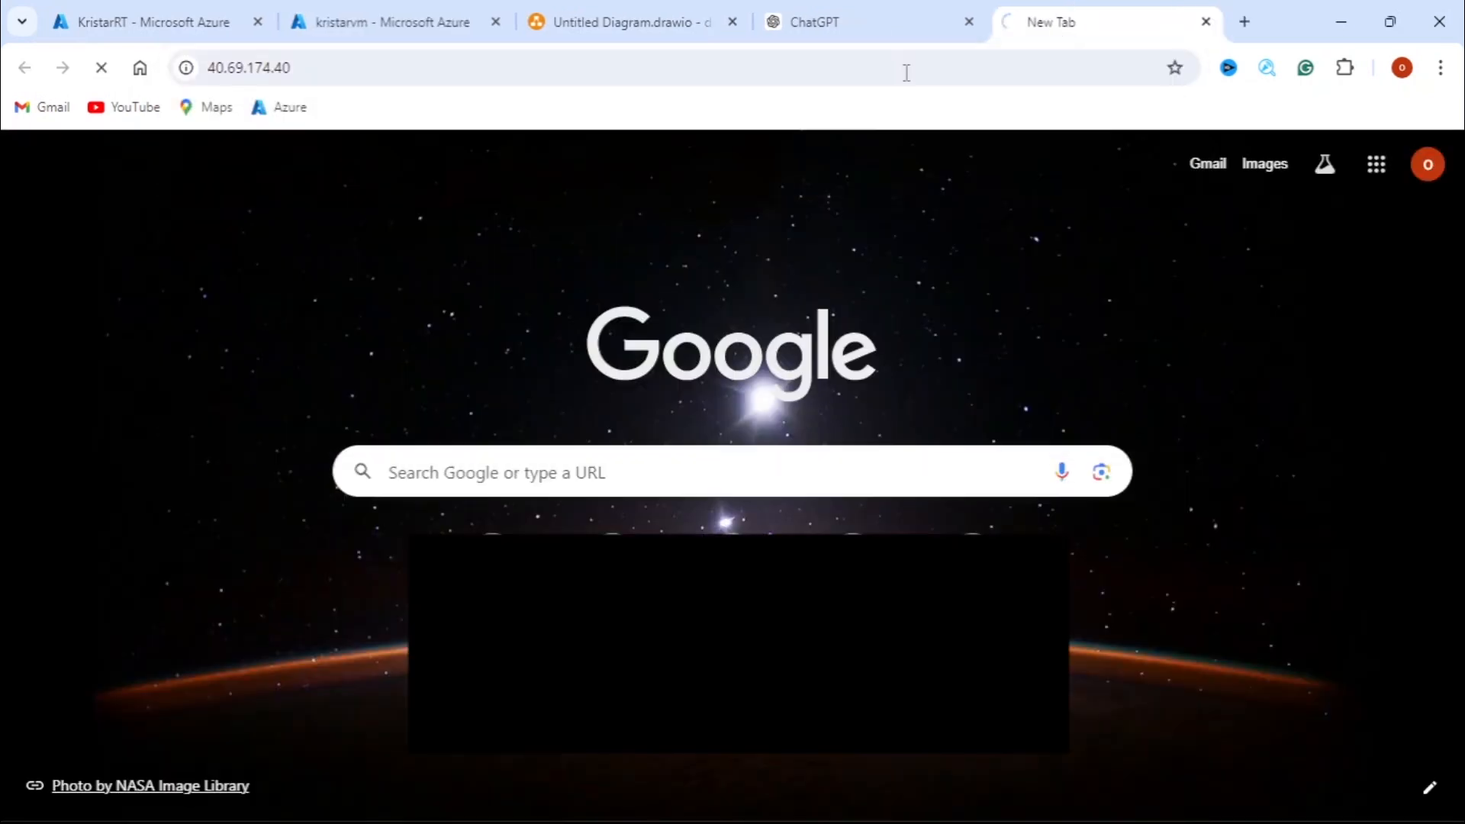
scroll(778, 370, "down", 4)
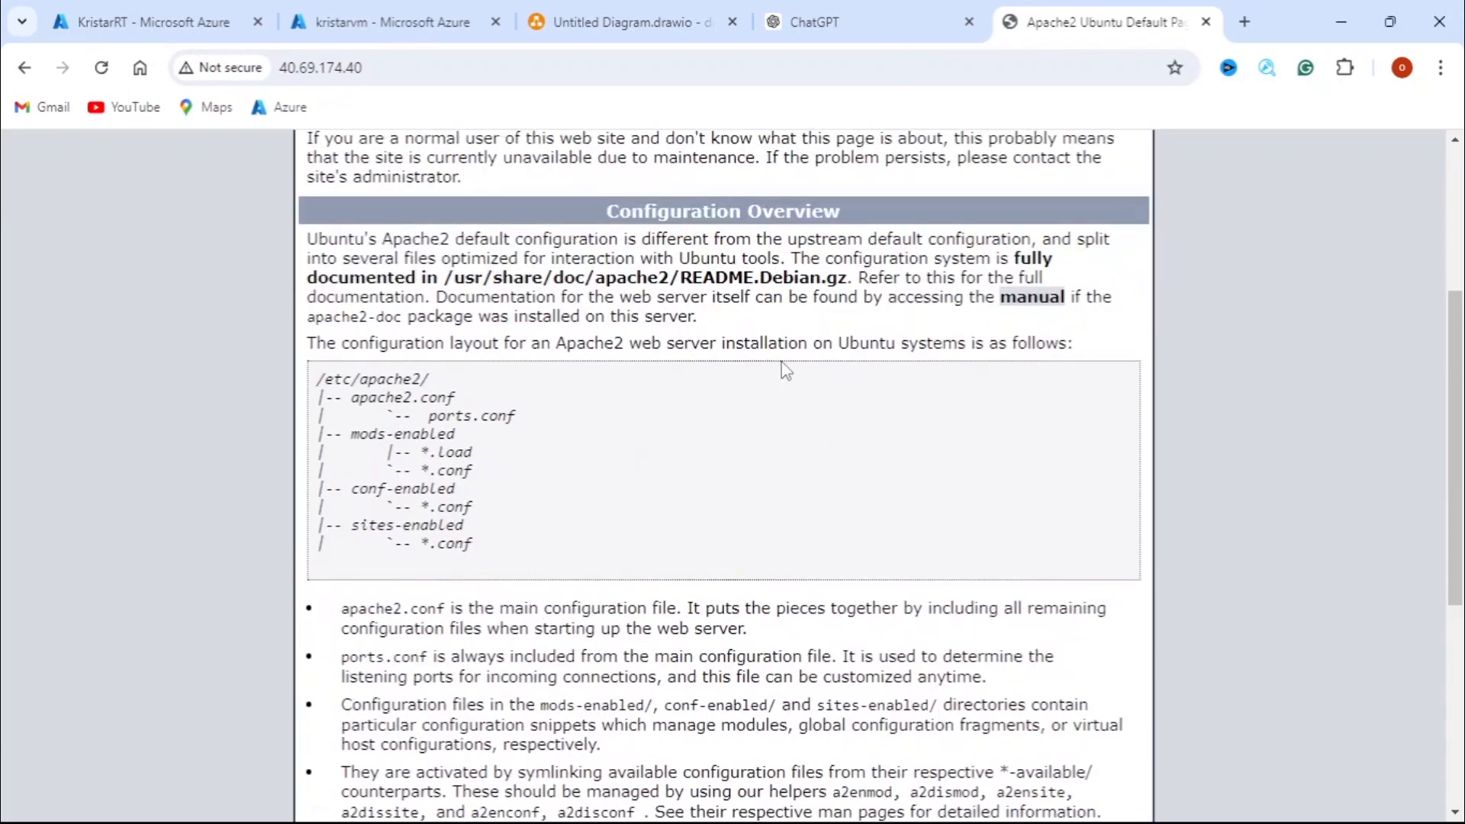
scroll(778, 369, "up", 4)
Return to KristarRT's routes, set the KristarR route's next hop type to None and save it
left_click(314, 11)
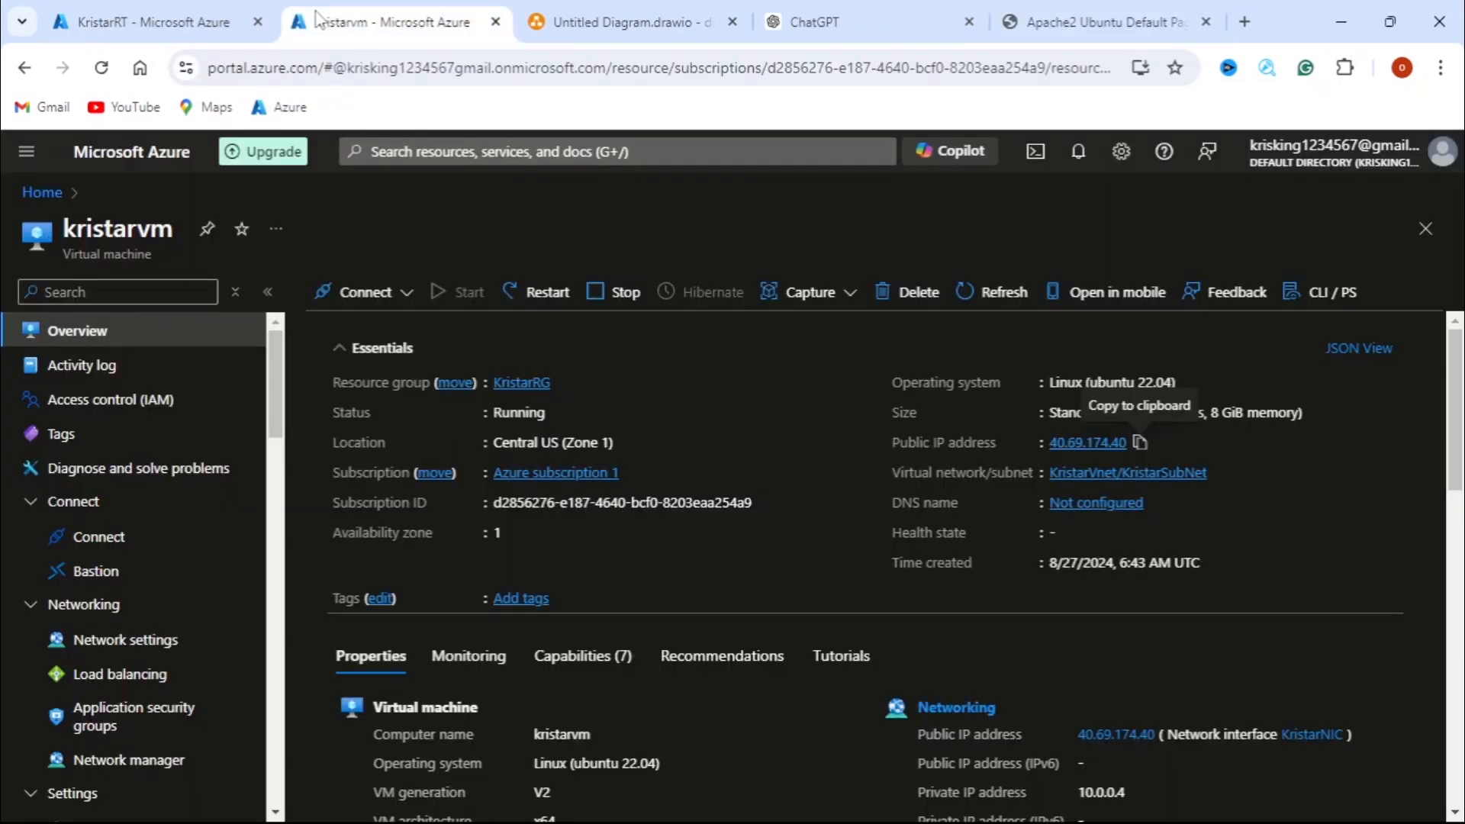
left_click(231, 20)
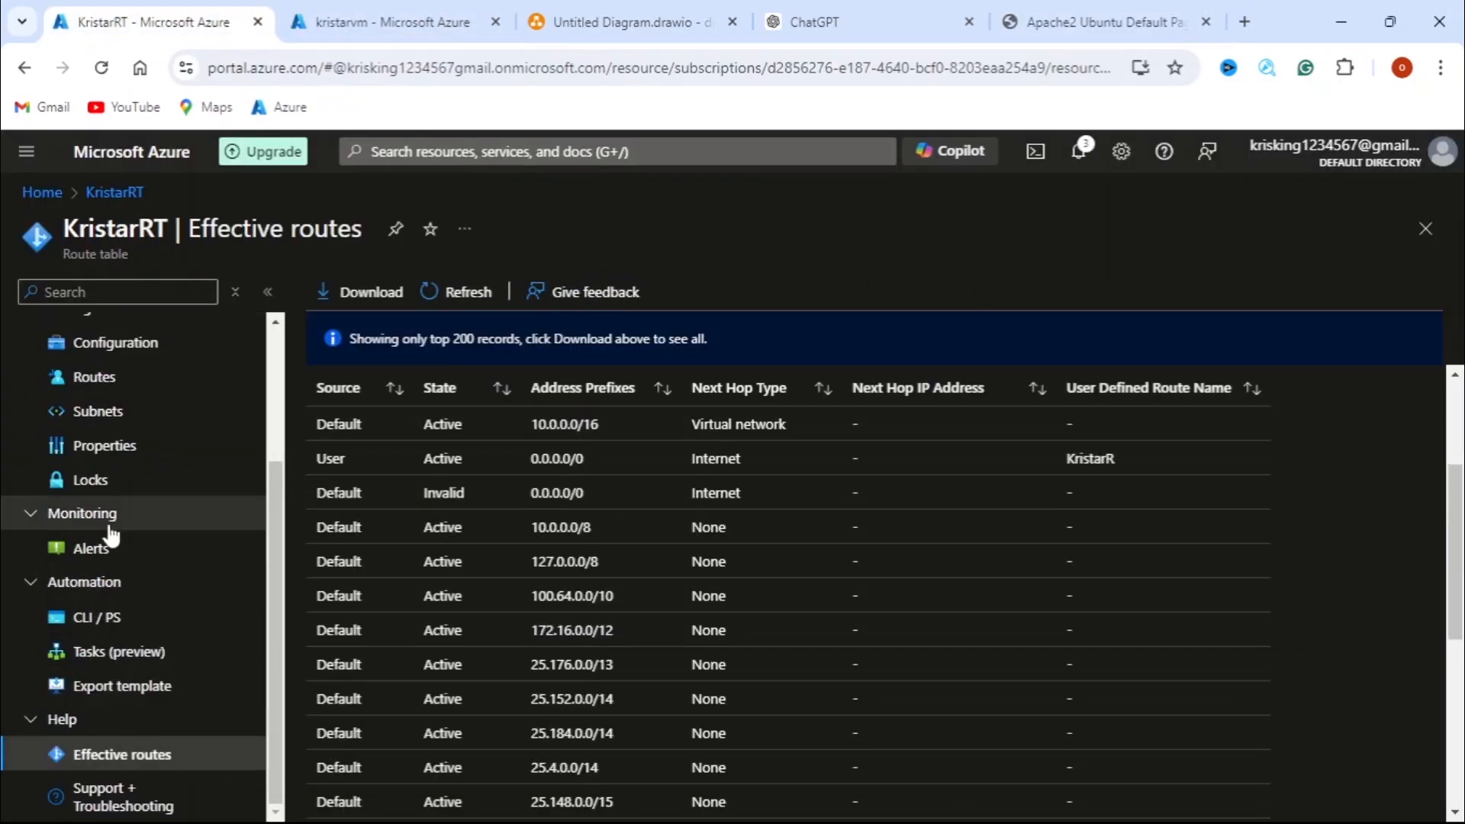
left_click(95, 377)
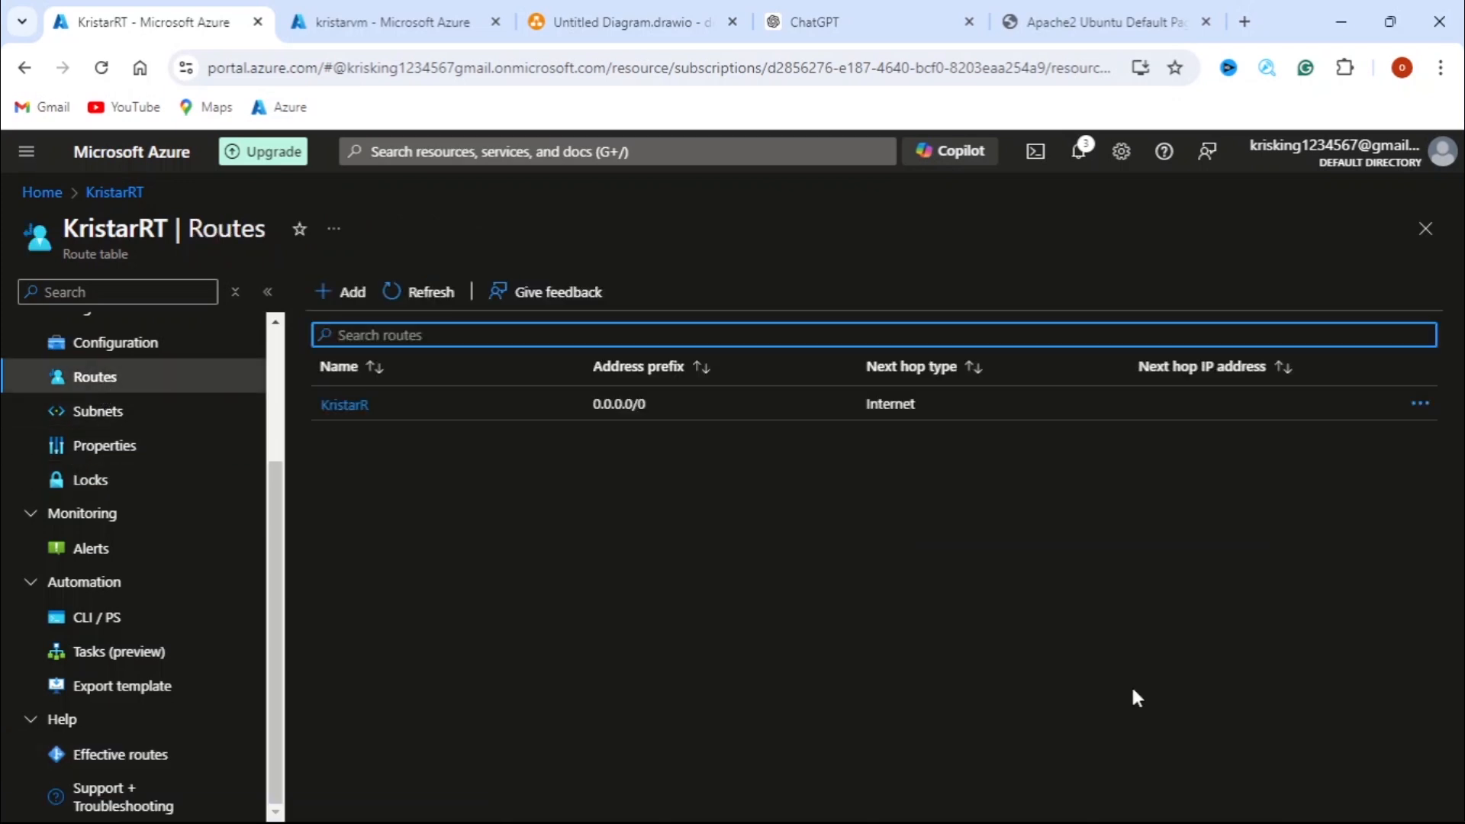
left_click(353, 406)
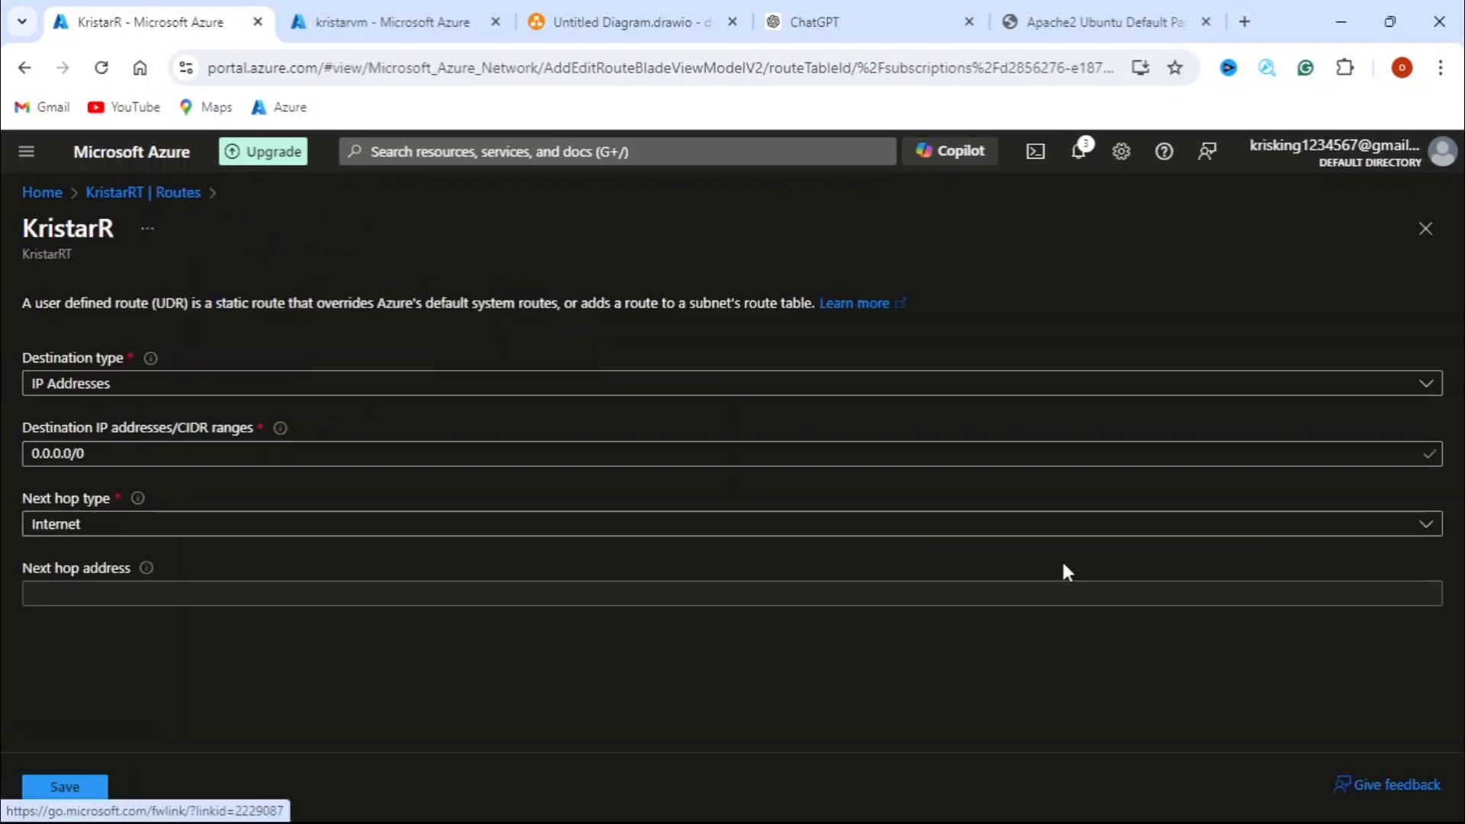
left_click(1426, 525)
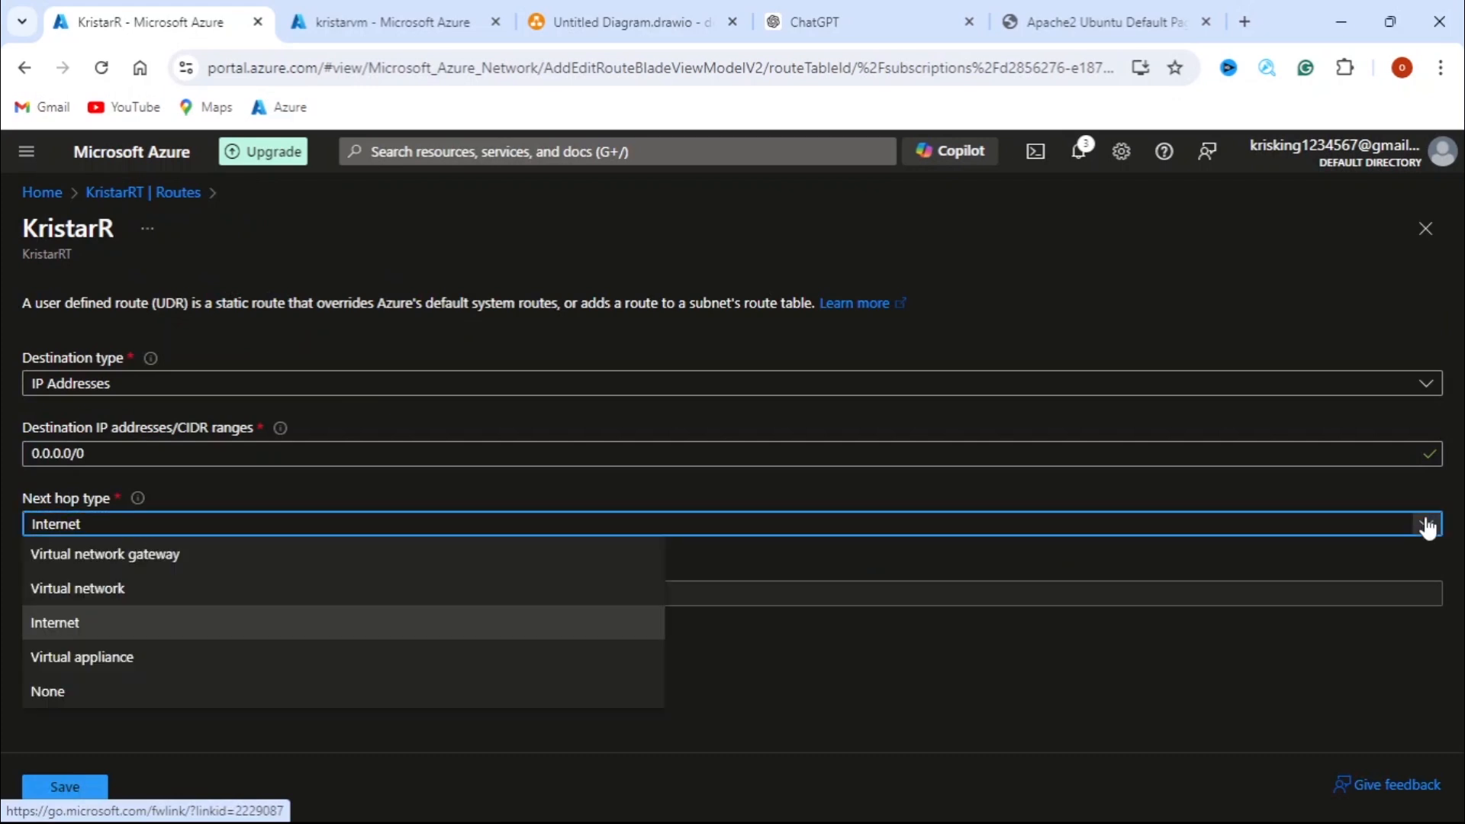
left_click(155, 698)
left_click(80, 801)
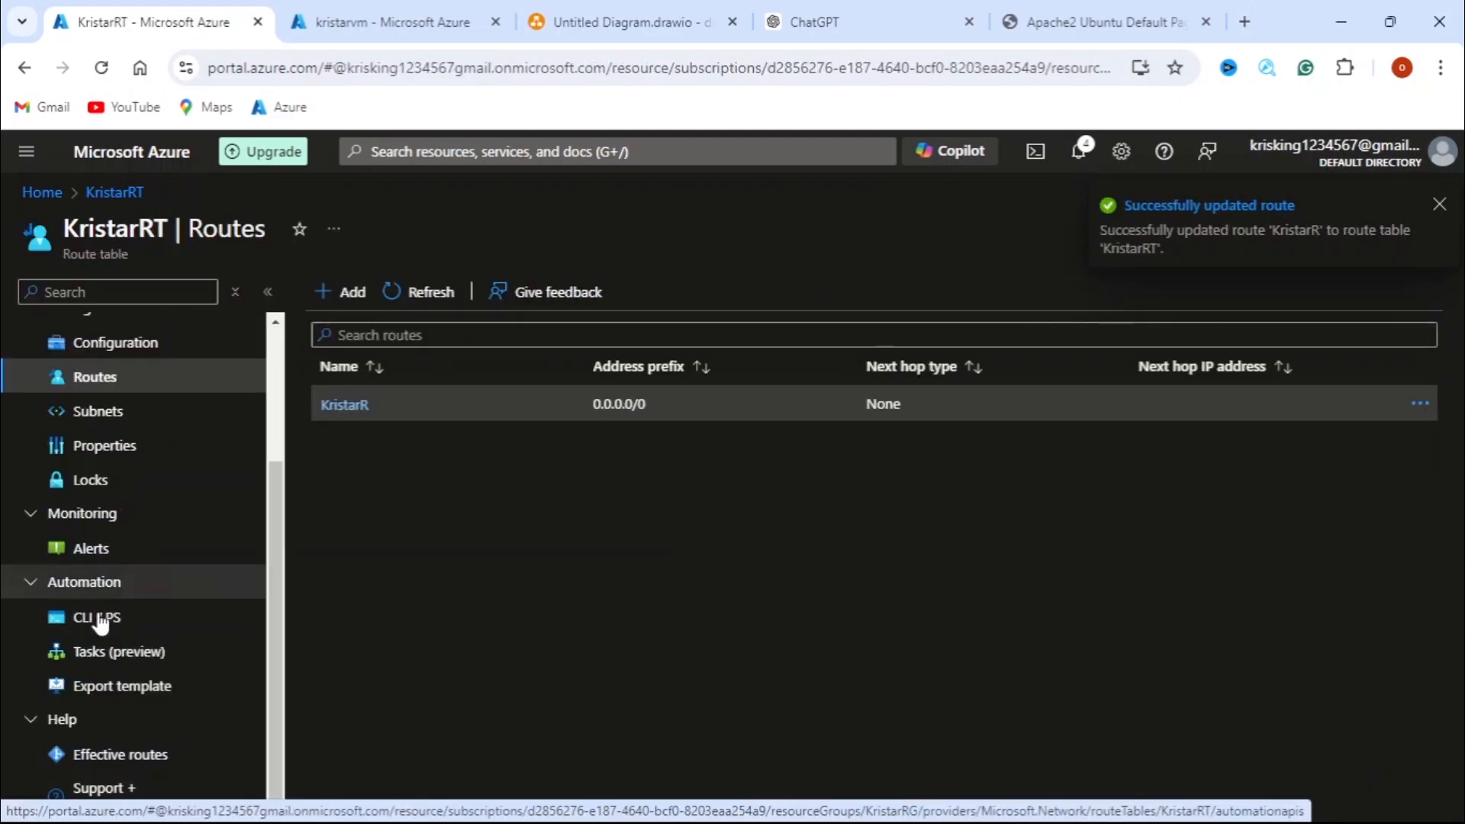
Load the effective routes for KristarNIC, refresh them and look through the whole list for the KristarR route
left_click(152, 755)
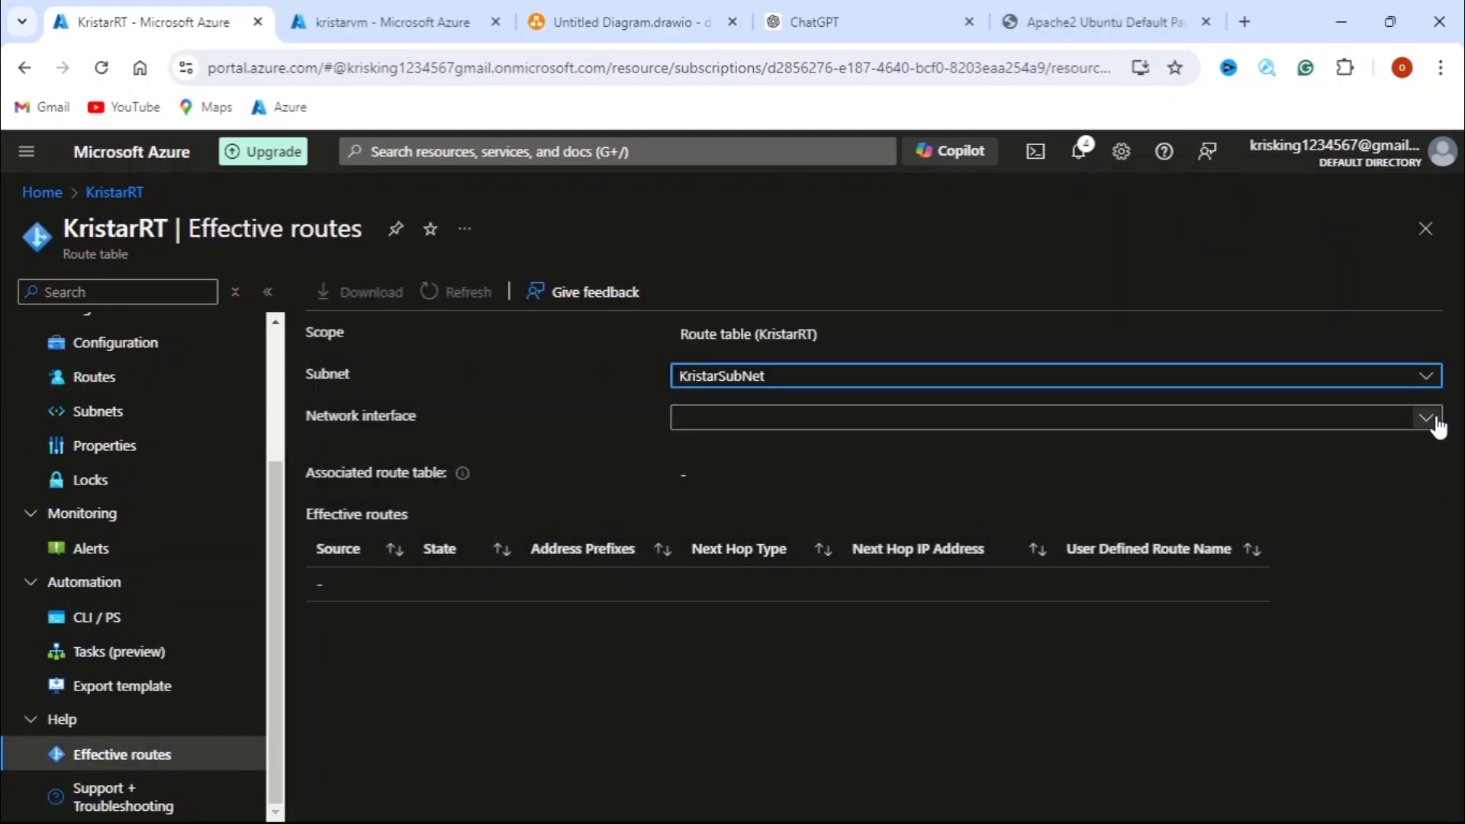
left_click(1425, 417)
left_click(1017, 445)
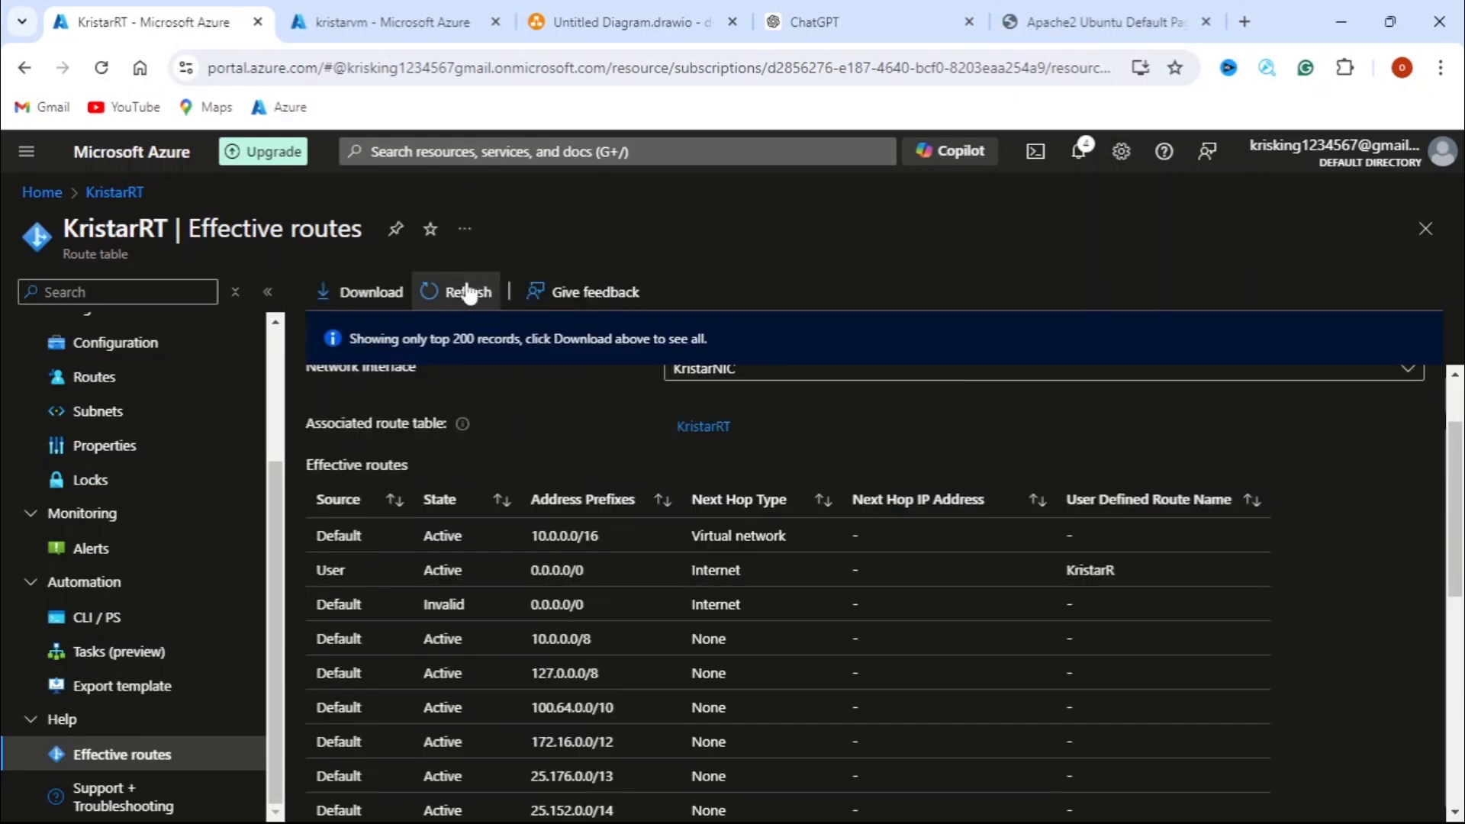
left_click(459, 291)
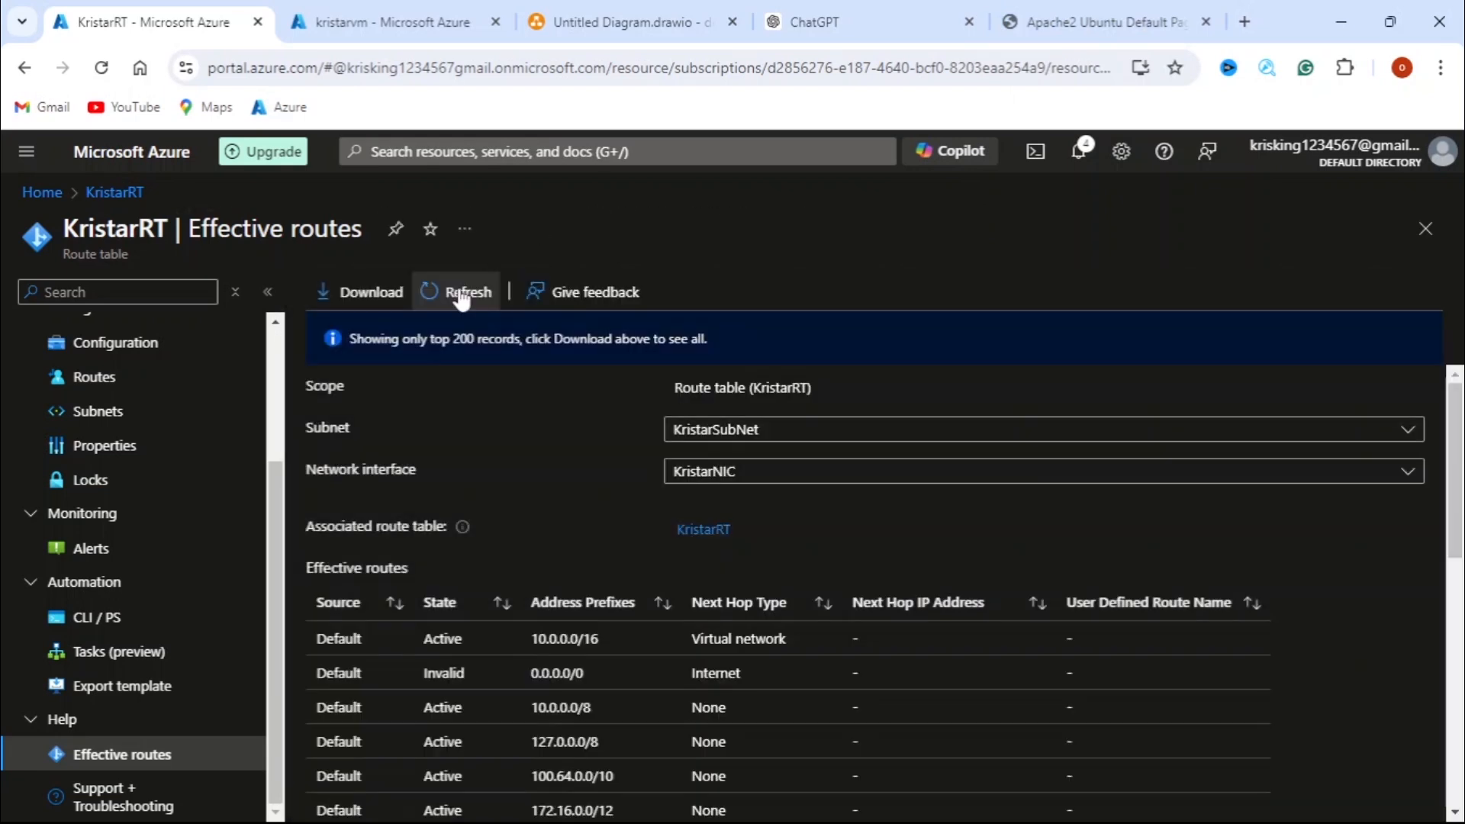
scroll(990, 771, "down", 10)
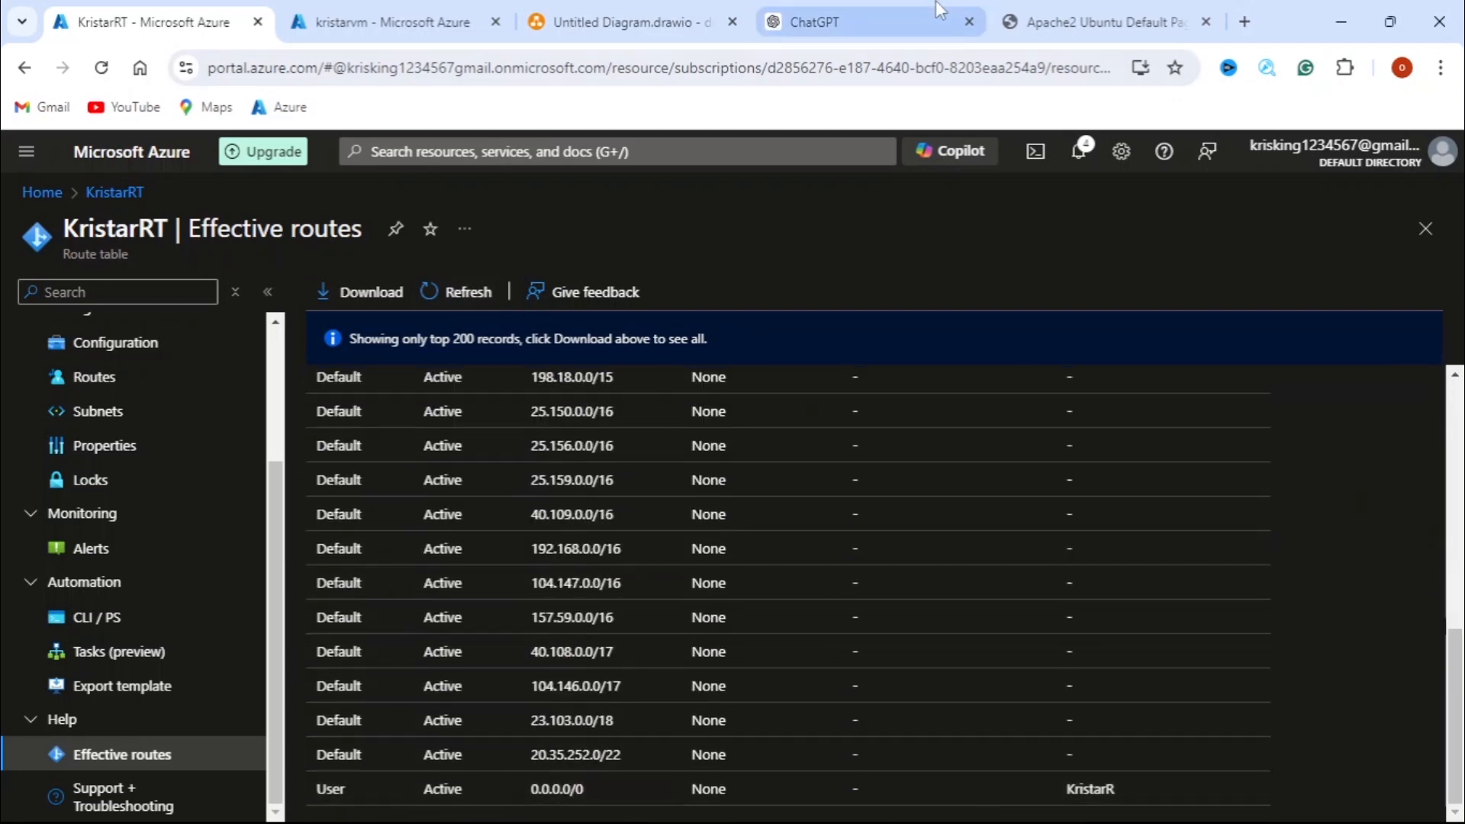
Reload the virtual machine's web page at 40.69.174.40 to test access with the KristarR next hop set to None
left_click(1098, 22)
left_click(97, 67)
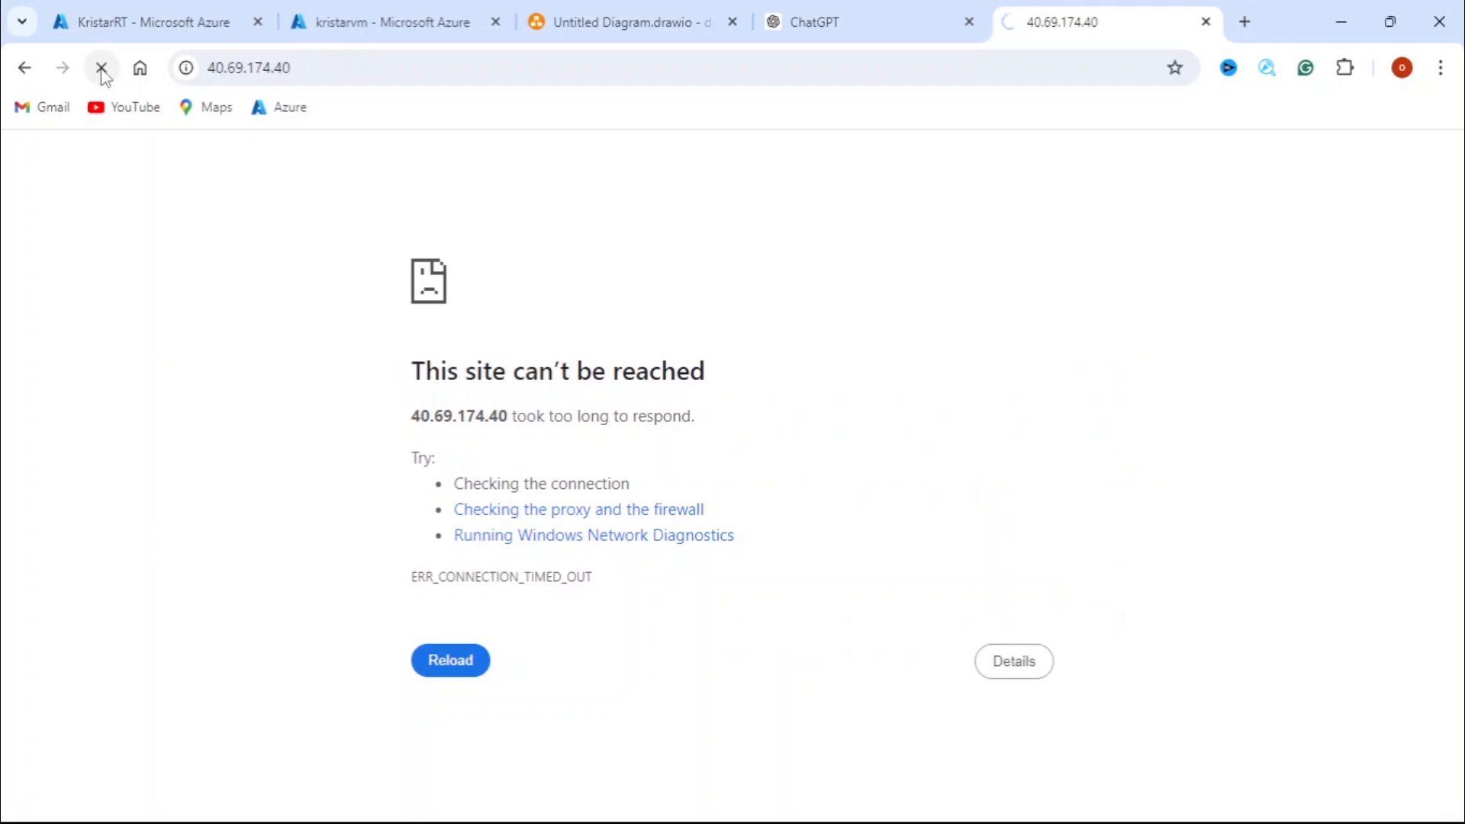
left_click(402, 21)
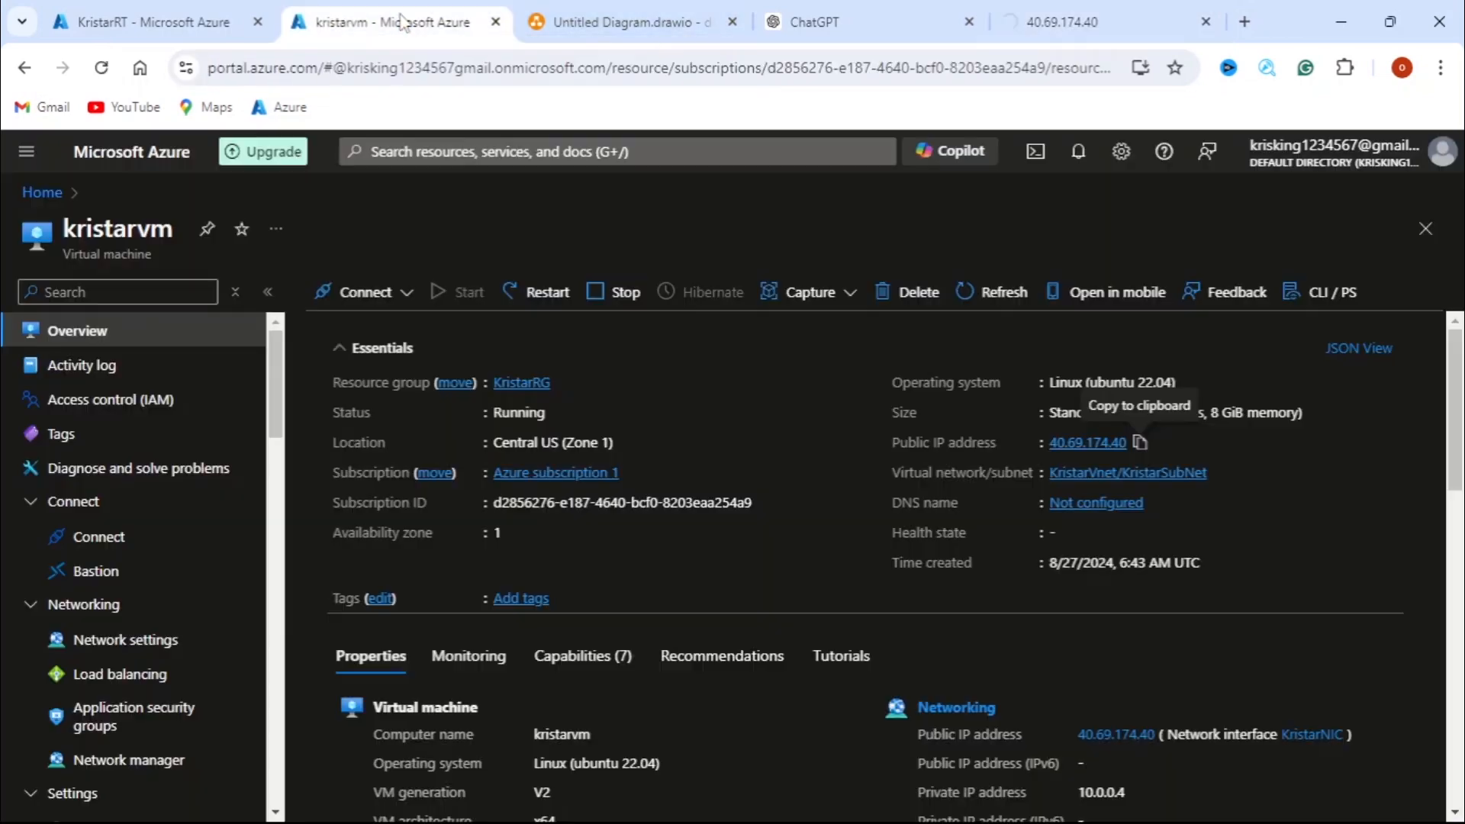
Reopen the KristarR route in KristarRT, change its next hop type to Internet and save the change
left_click(242, 23)
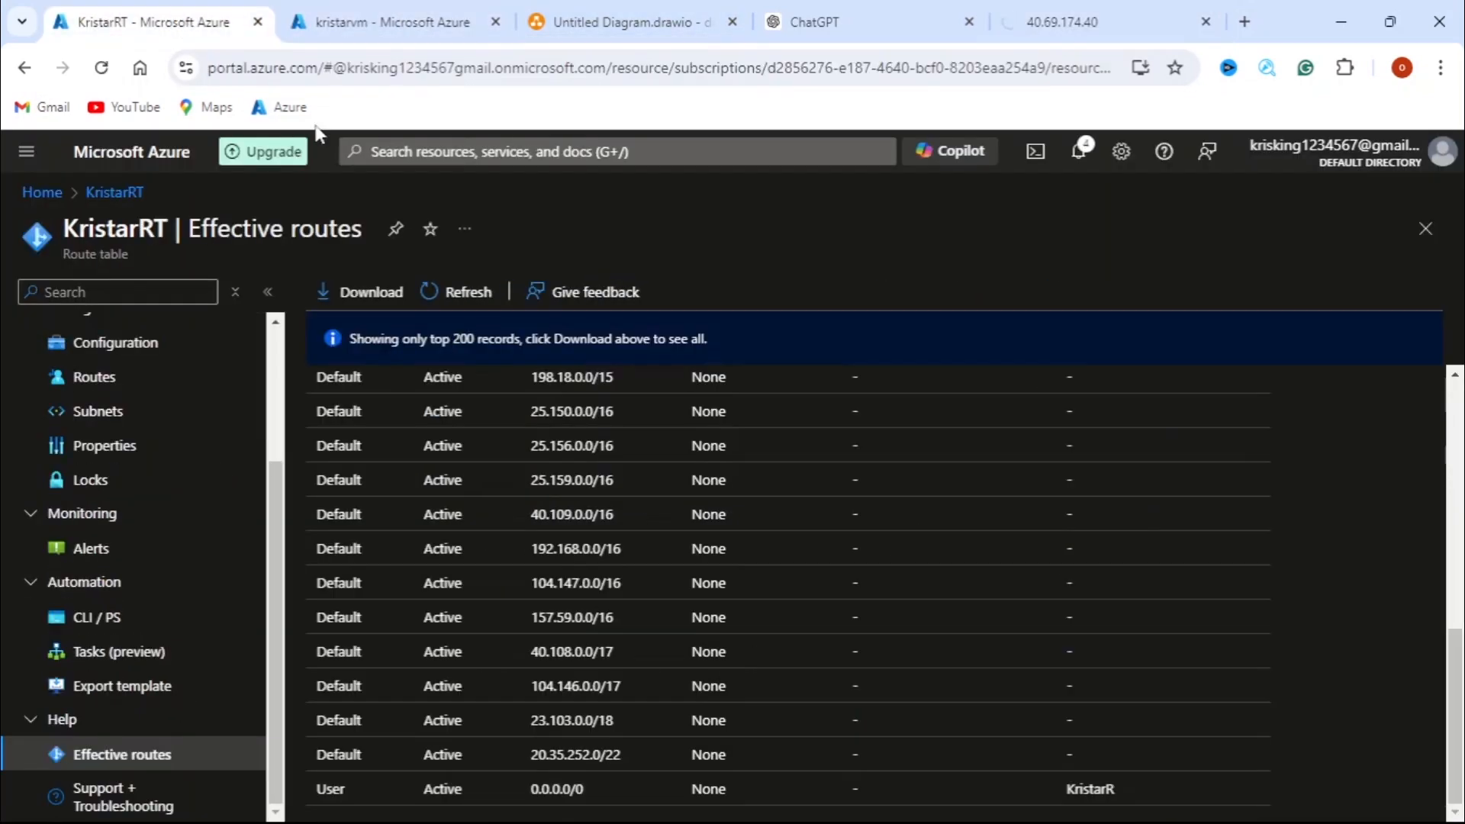
left_click(105, 392)
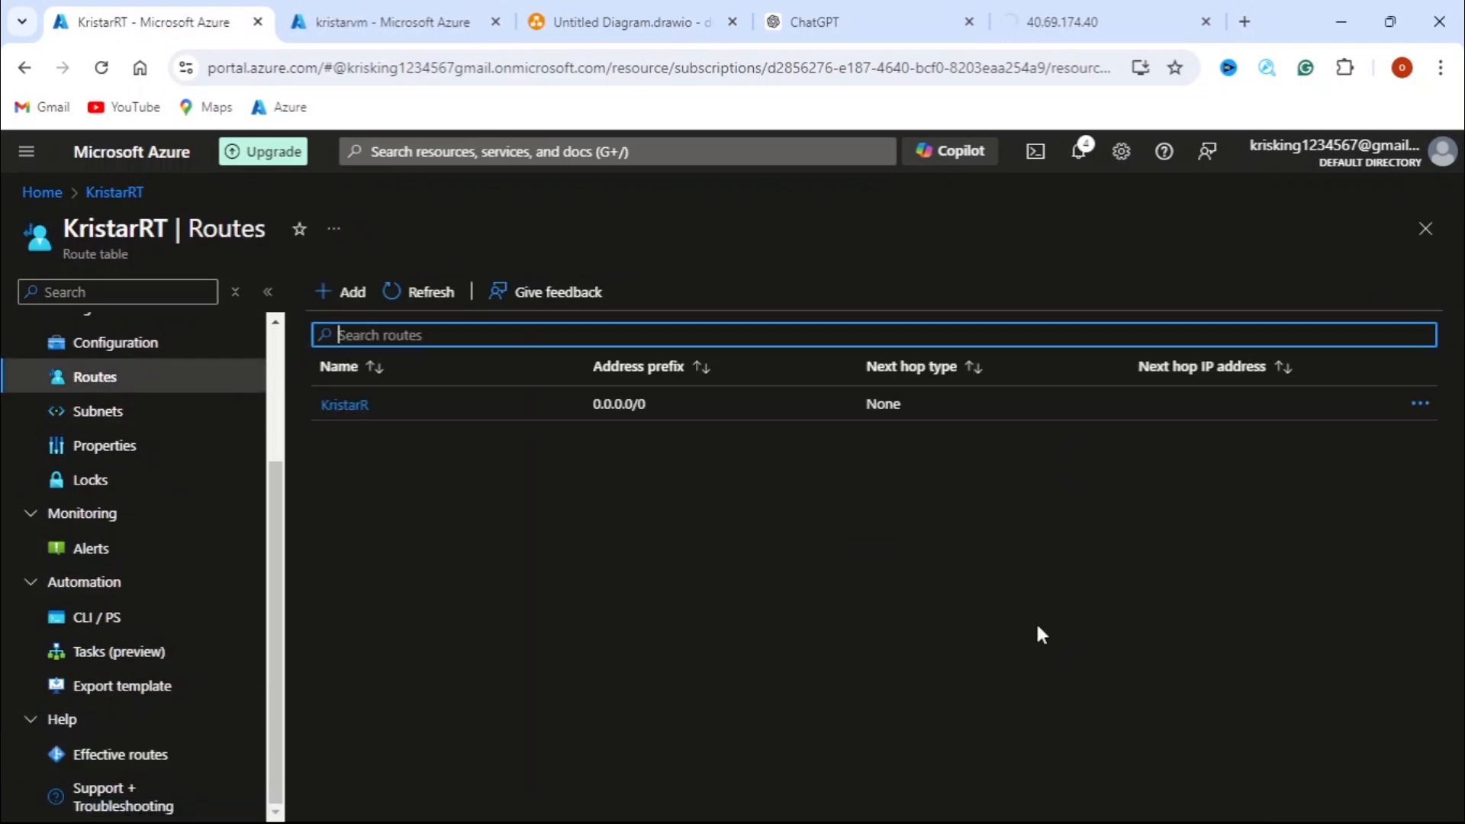
left_click(324, 405)
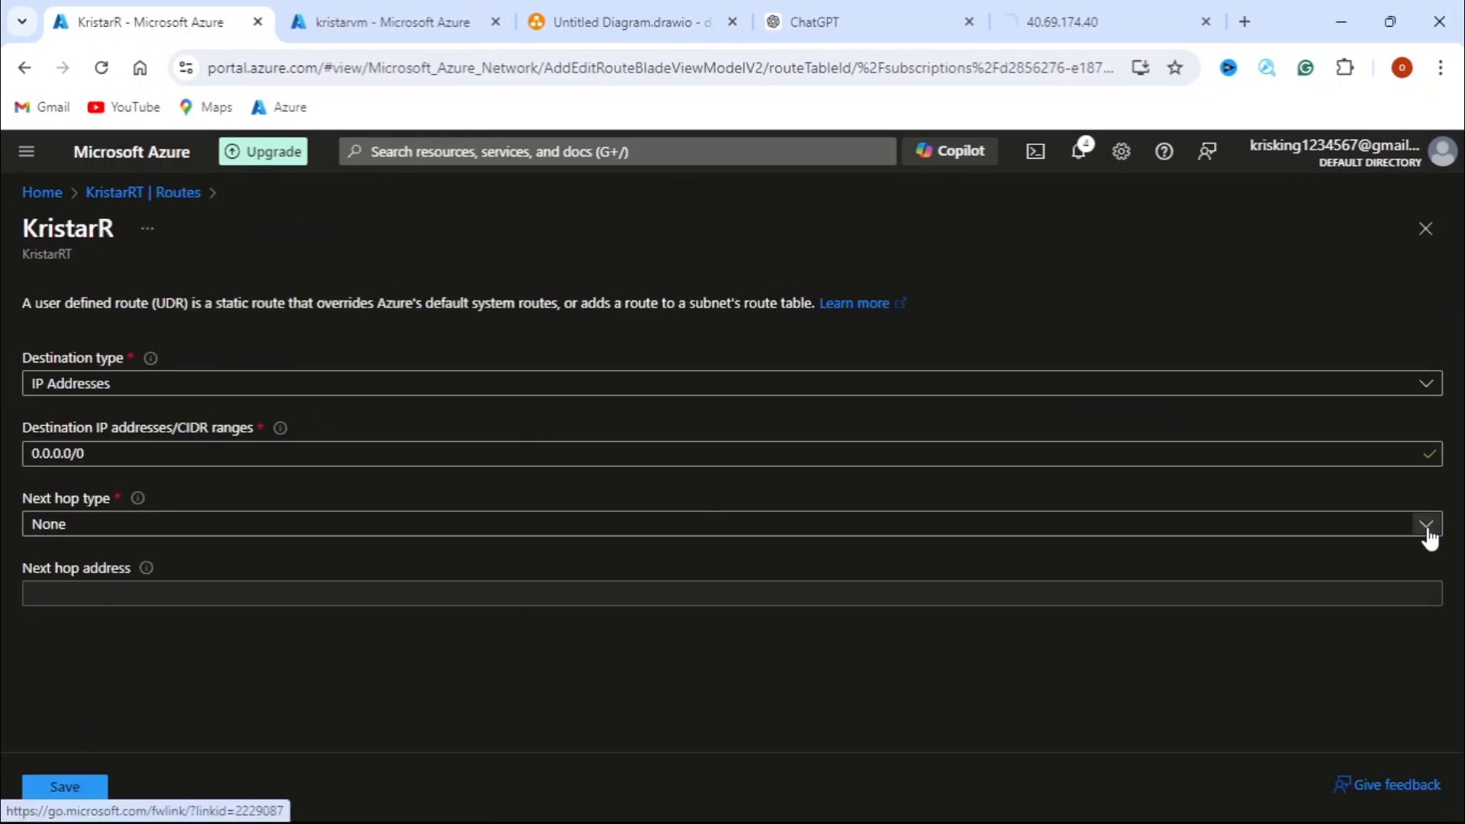
left_click(1426, 525)
left_click(98, 624)
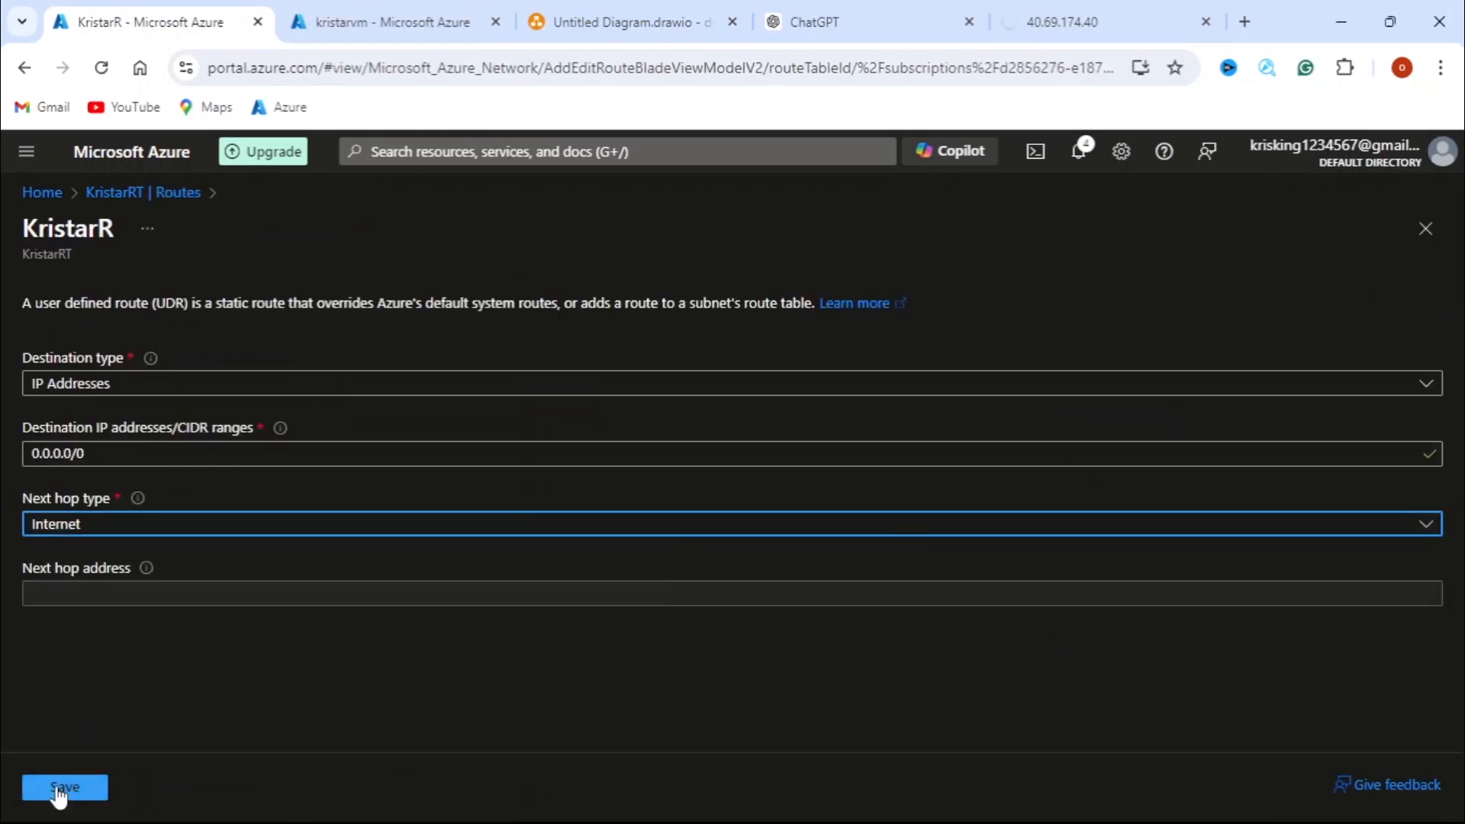
left_click(60, 791)
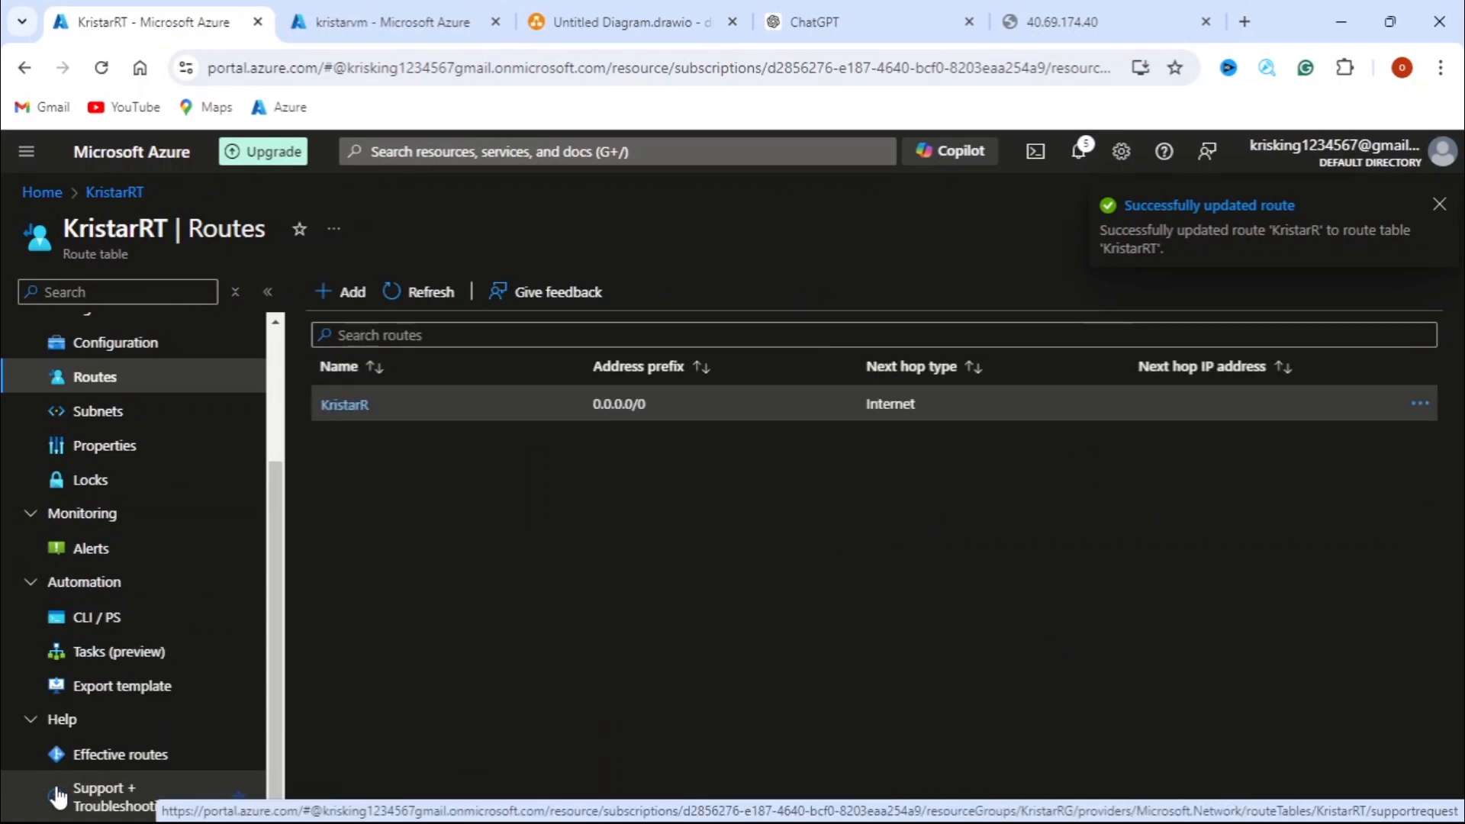
Load KristarRT's effective routes for KristarNIC in KristarSubNet, look through the list for the KristarR route and refresh it
left_click(122, 762)
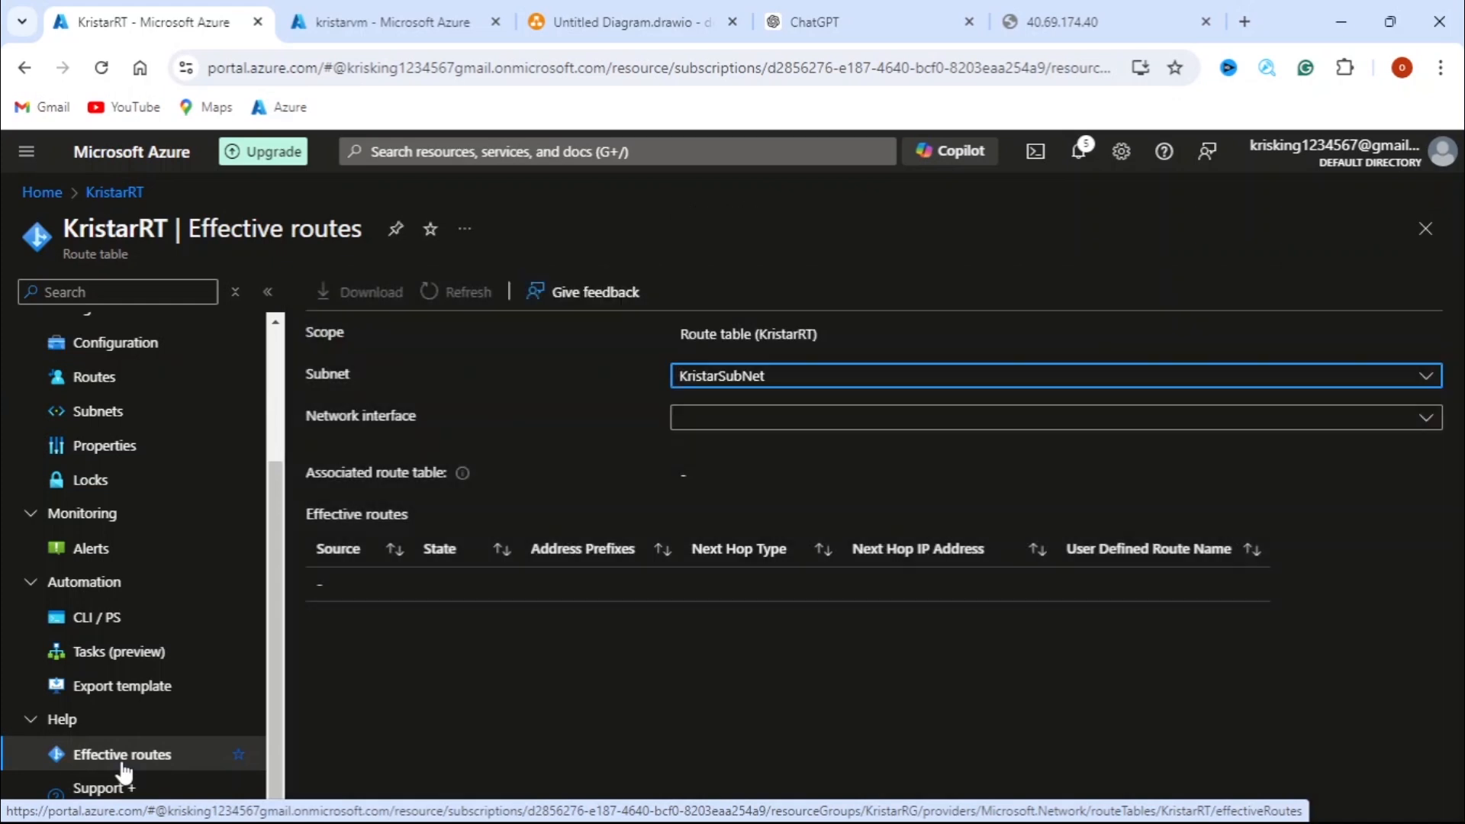
left_click(1427, 419)
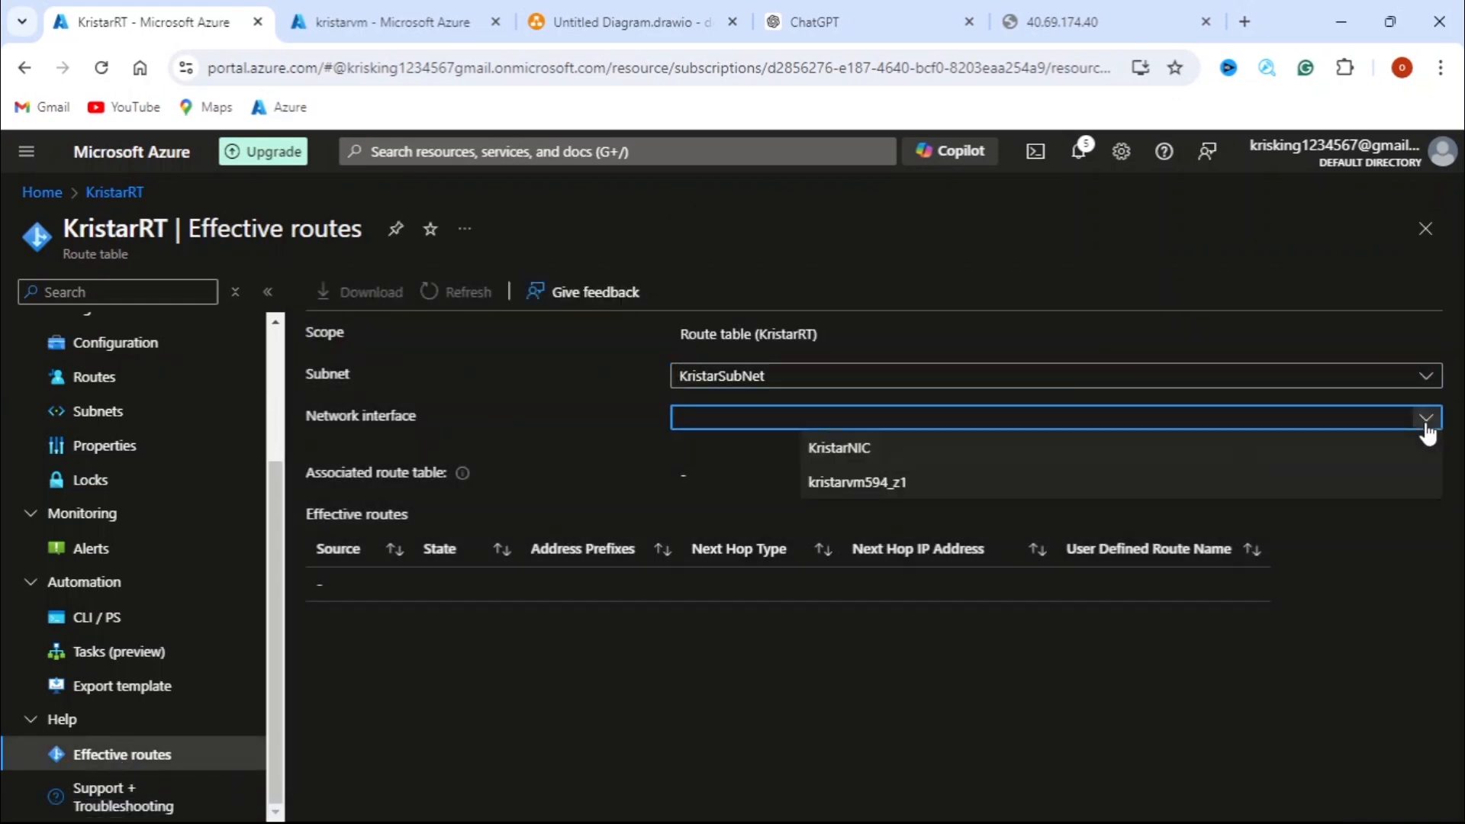
left_click(1002, 457)
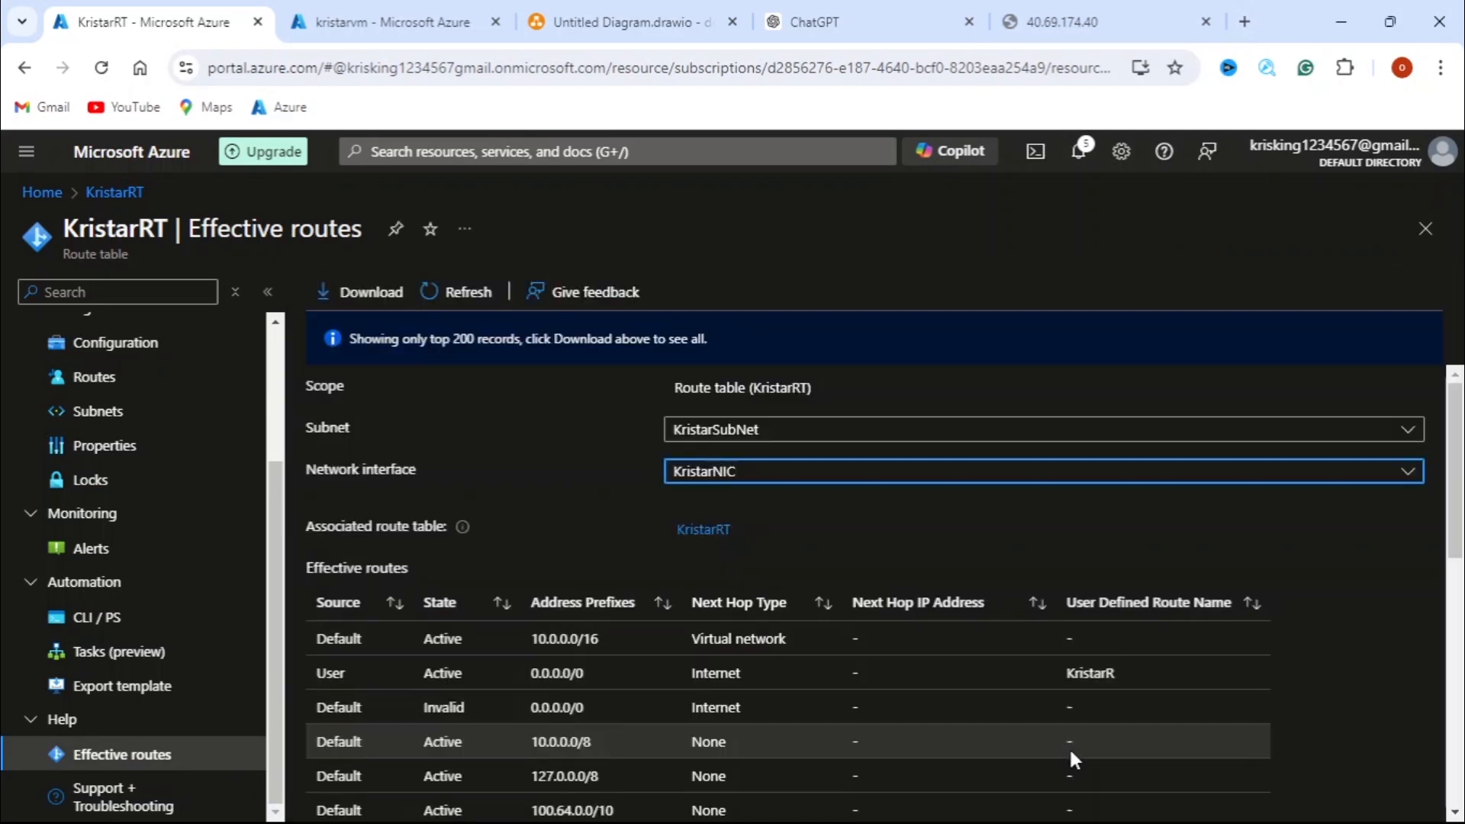
scroll(1128, 688, "down", 7)
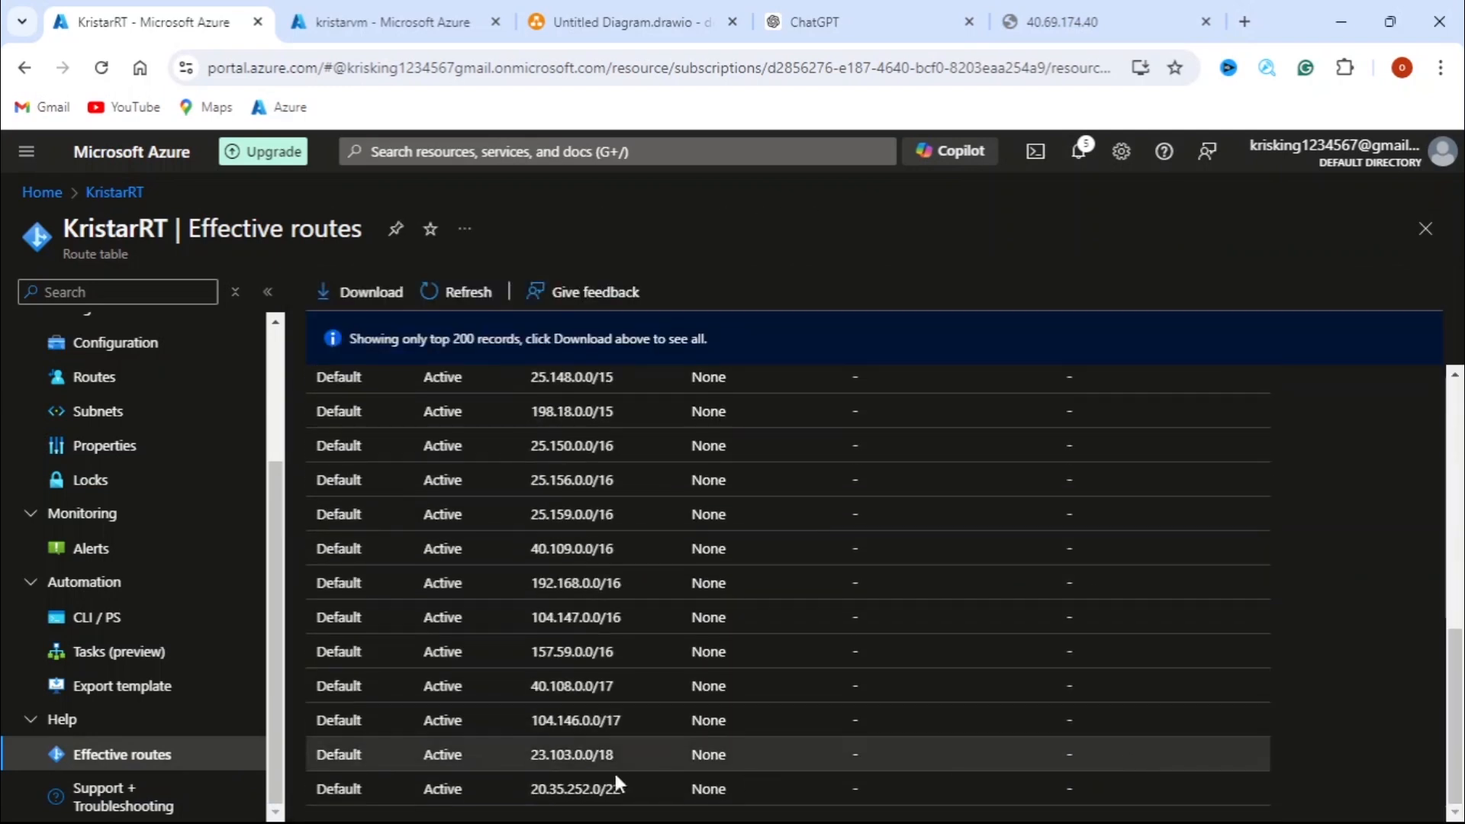
left_click(461, 293)
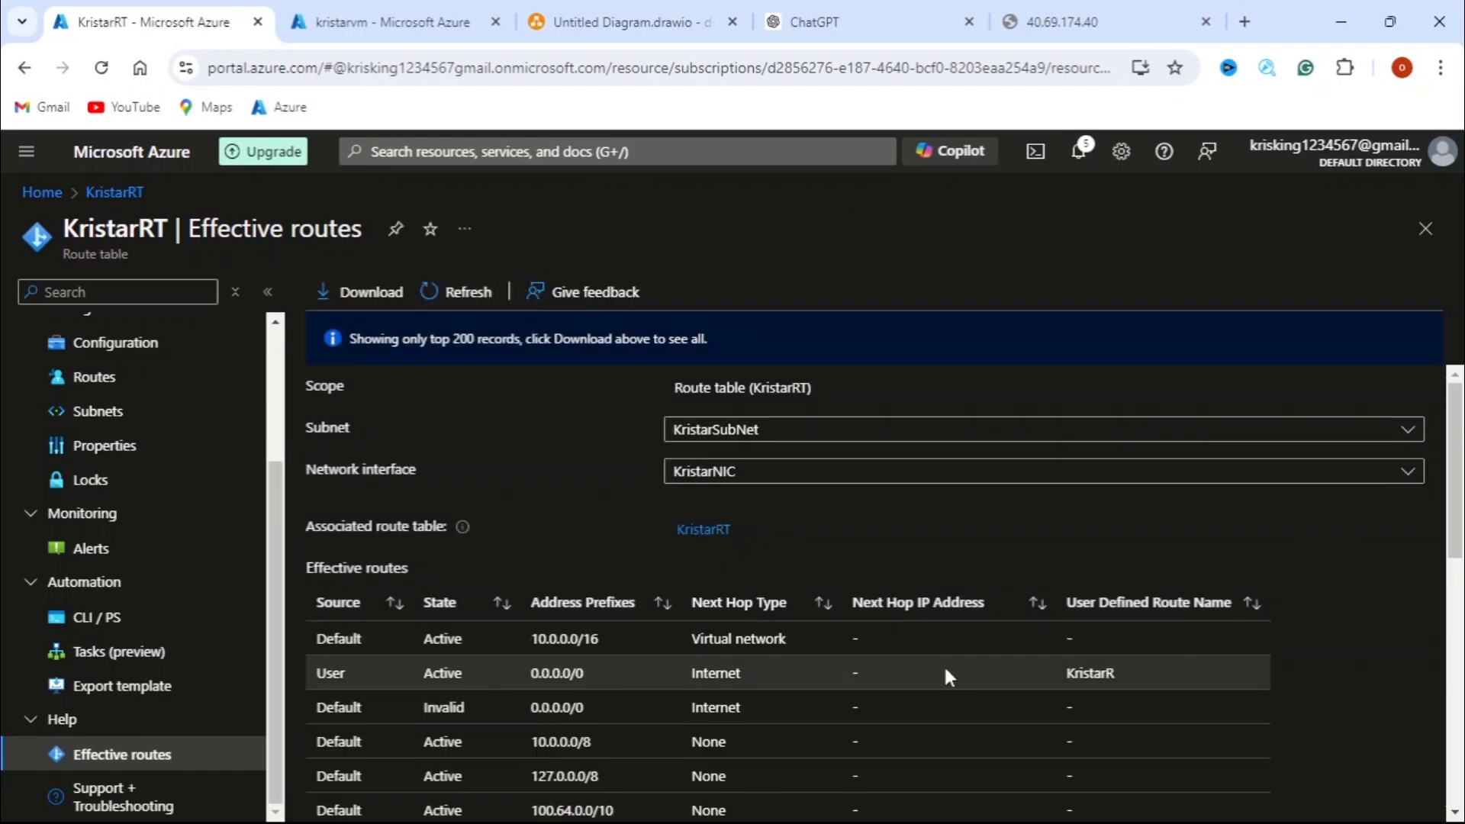
Reload the web page at 40.69.174.40 to test access with KristarR's next hop set to Internet, and return to KristarRT's effective routes
left_click(1011, 23)
left_click(101, 67)
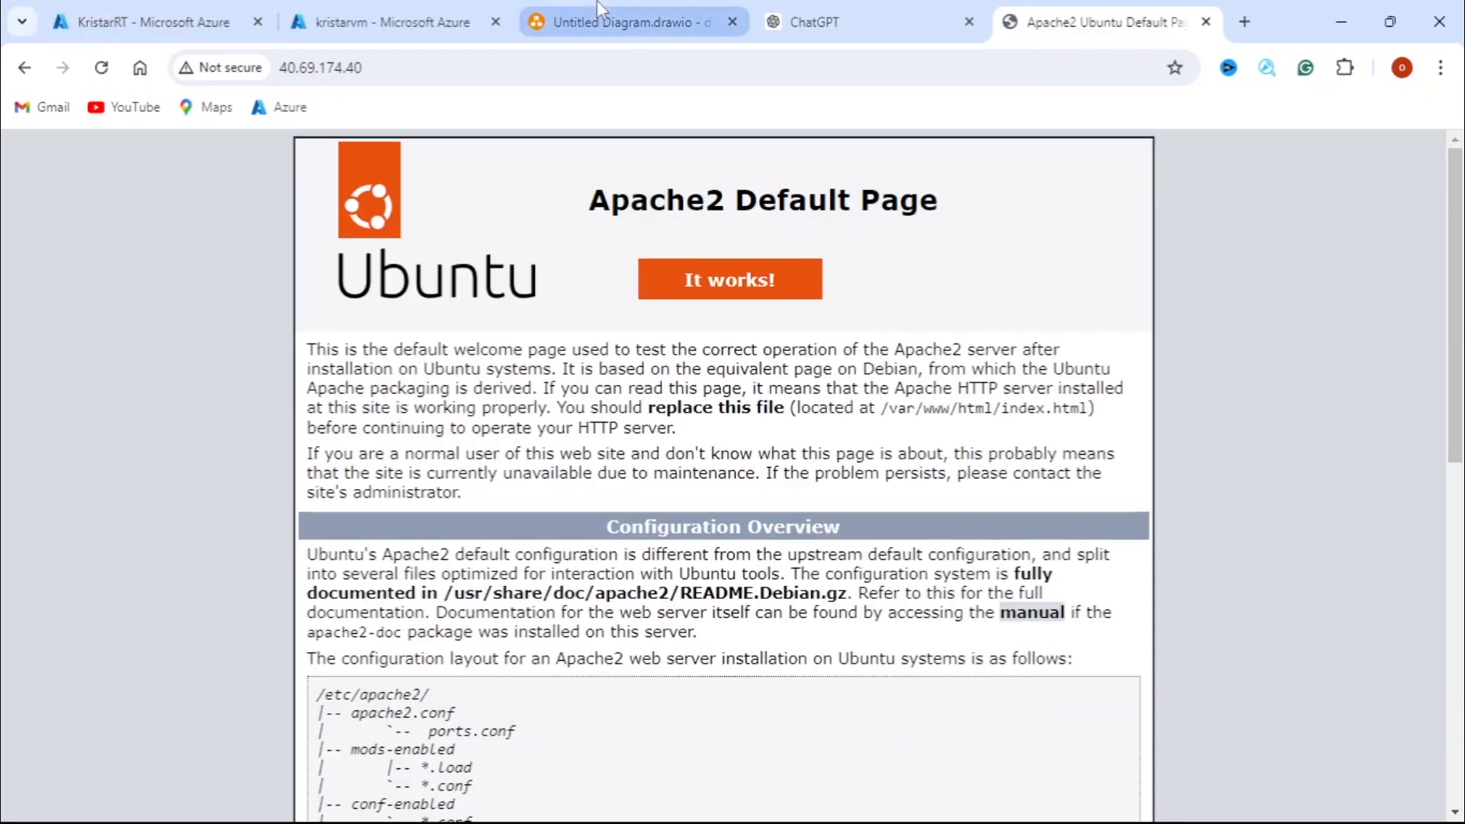
left_click(243, 33)
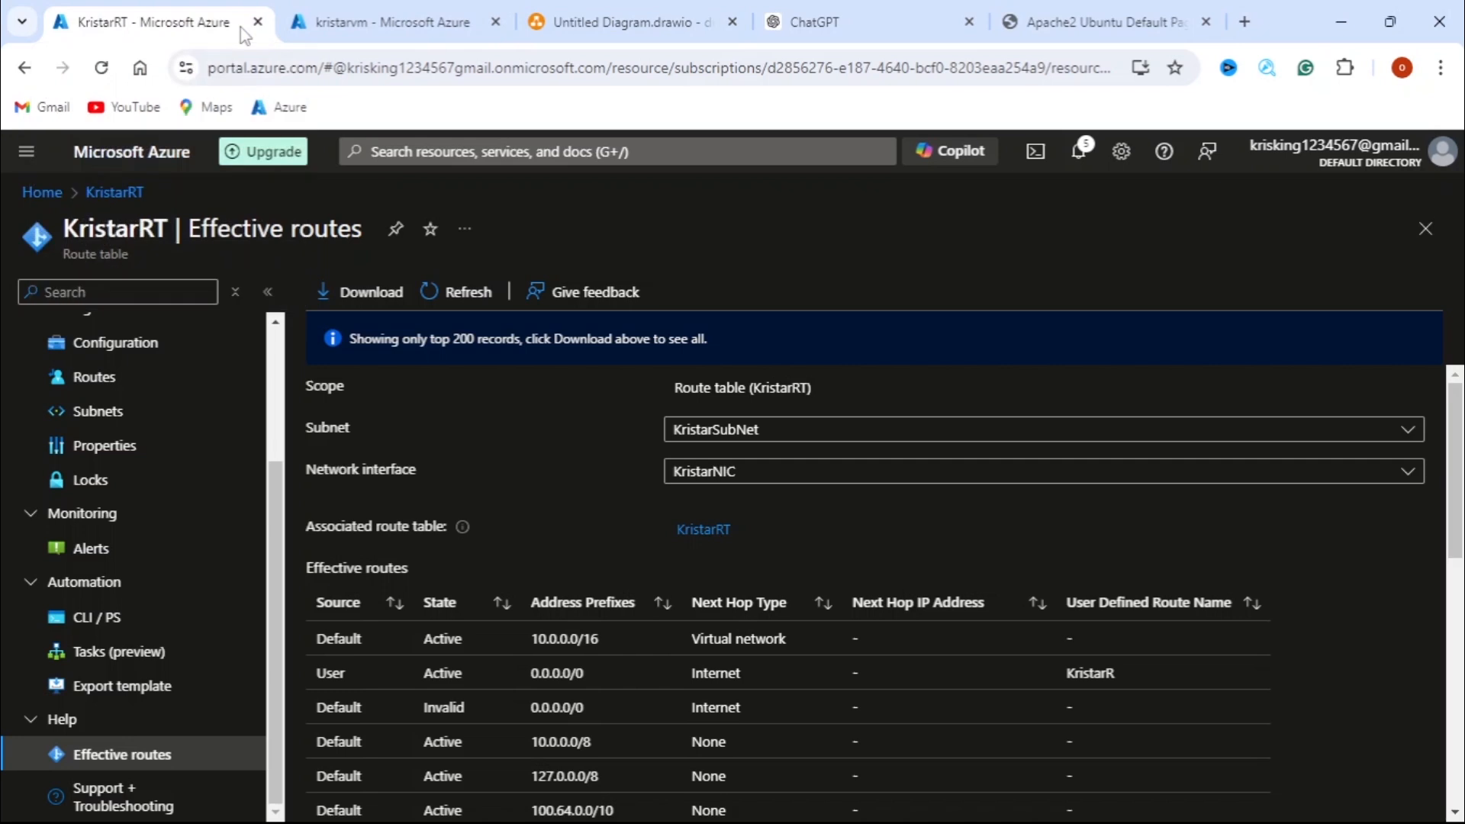